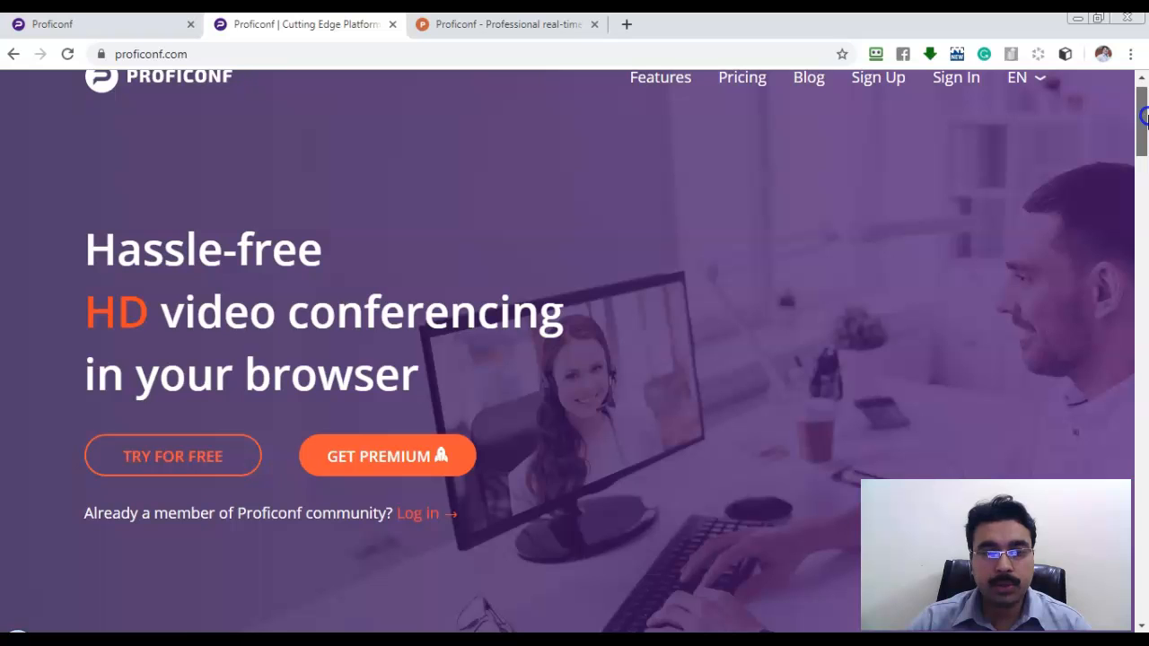
Scroll the proficonf.com homepage down to the 2019 usability and rising-star awards.
left_click_drag(1145, 117, 1144, 408)
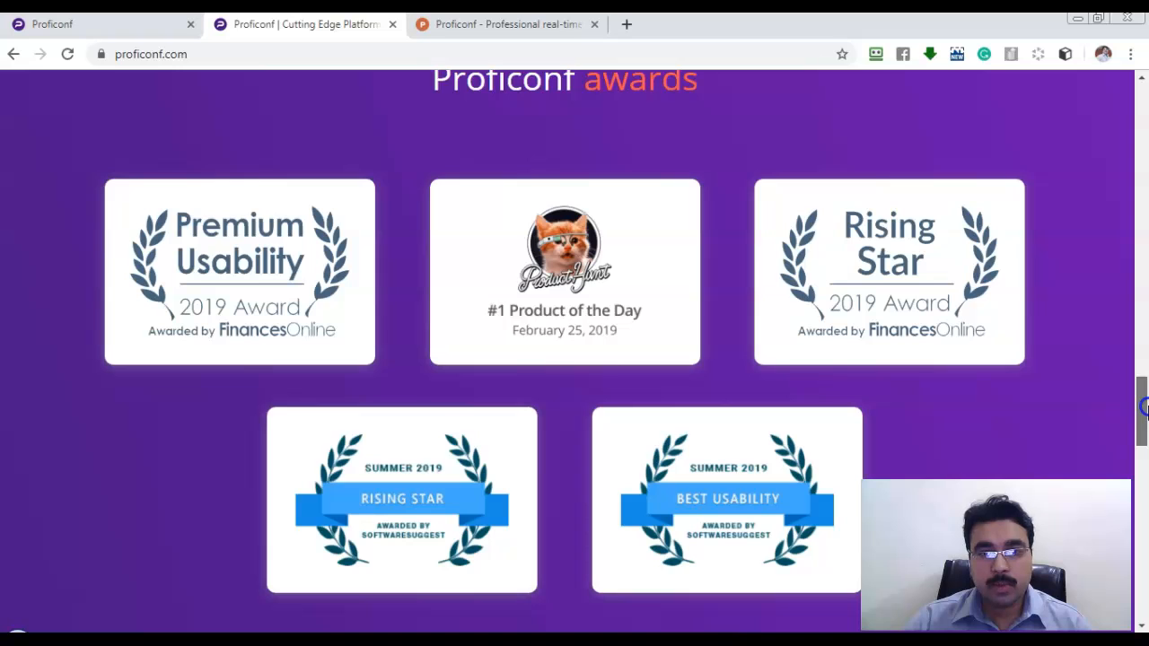
On Proficonf's Product Hunt post, highlight the 4.8/5 rating and scroll through the launch comments.
left_click(521, 24)
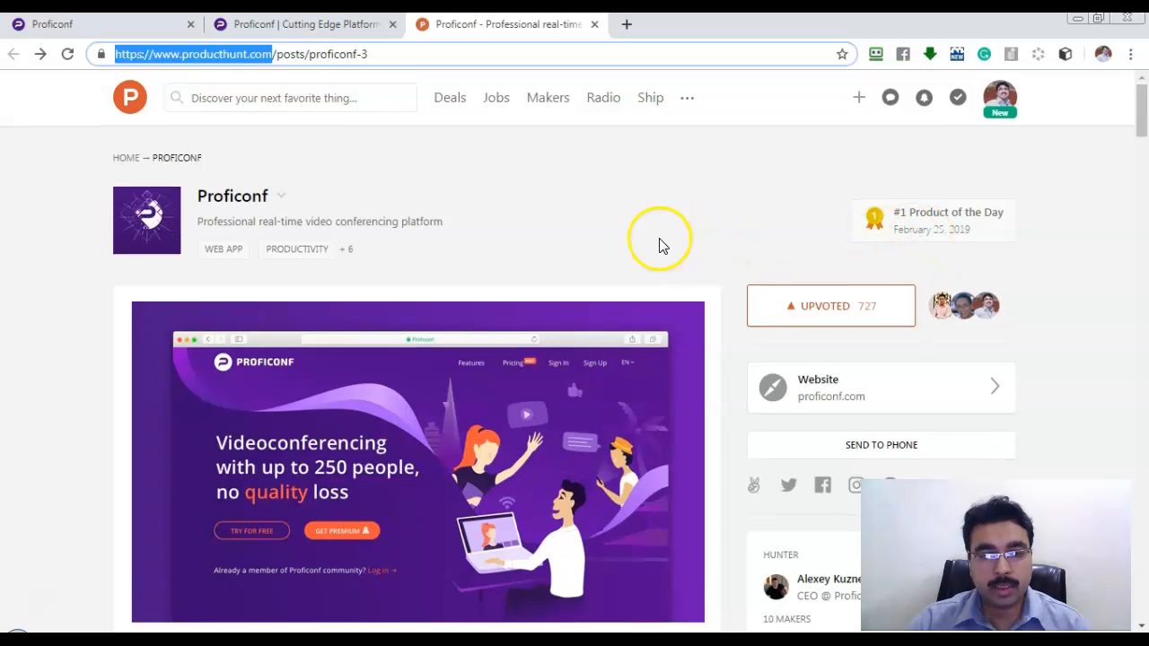
scroll(660, 245, "down", 10)
scroll(521, 386, "down", 5)
scroll(513, 364, "up", 5)
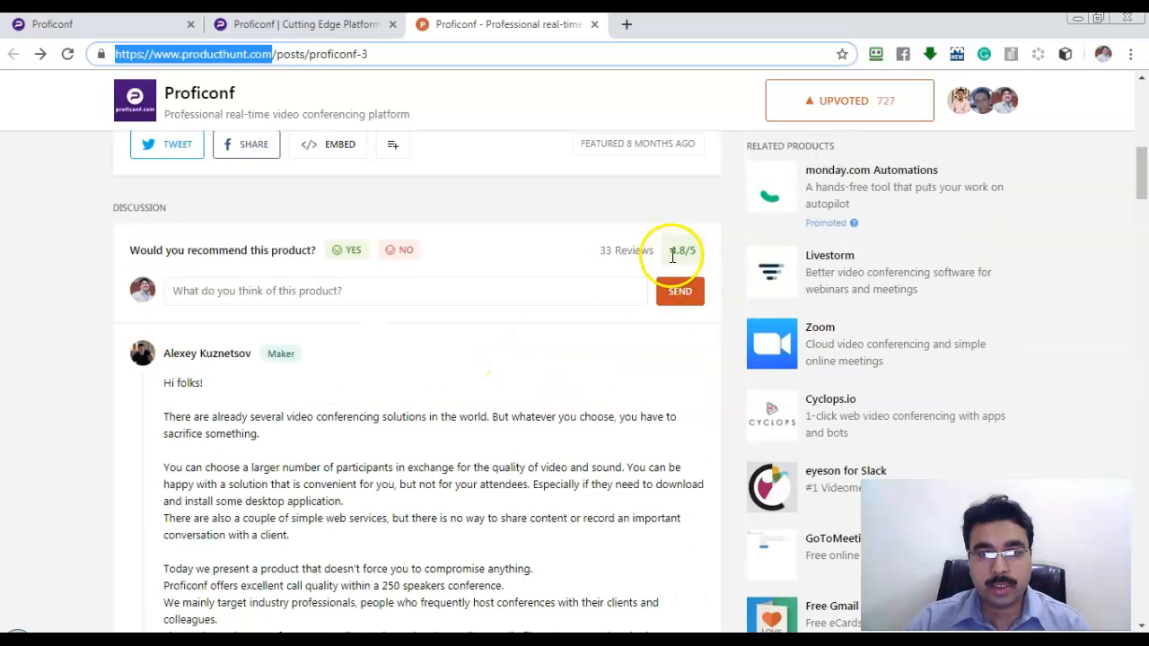
left_click_drag(671, 254, 696, 252)
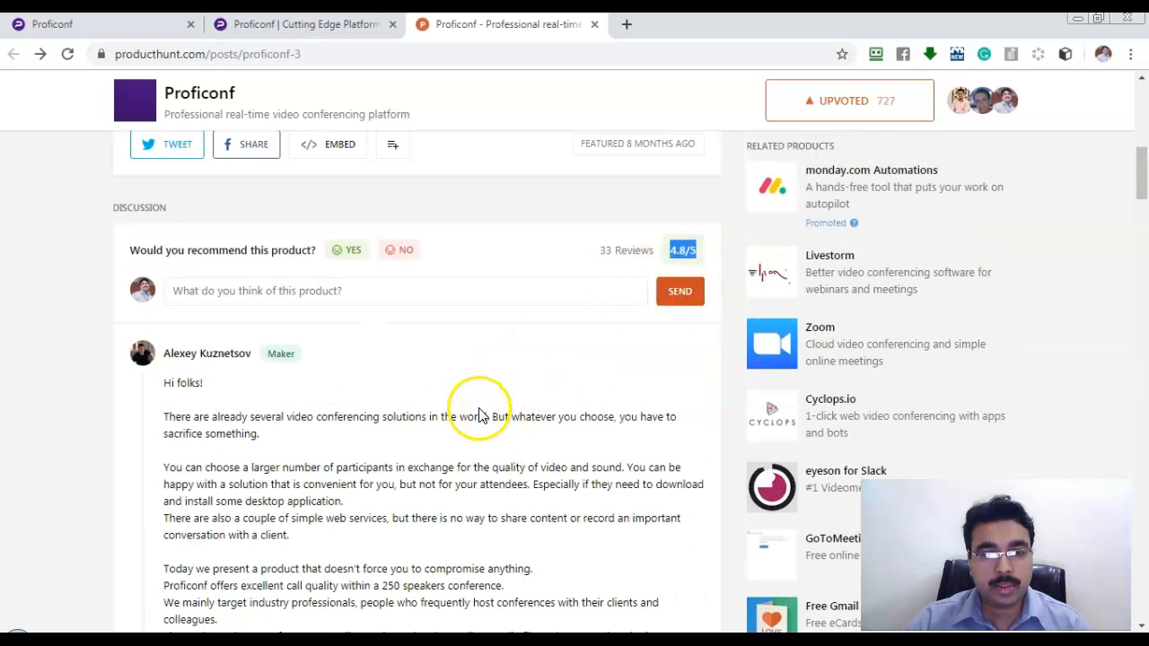
scroll(479, 415, "down", 5)
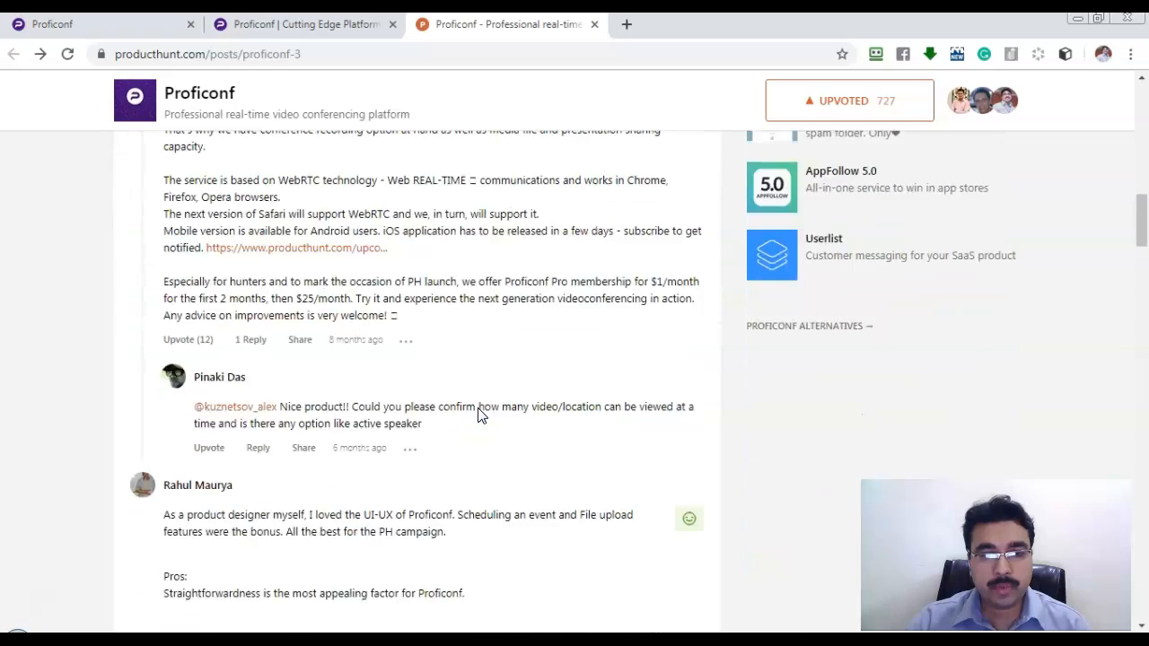
scroll(478, 415, "down", 15)
scroll(482, 372, "down", 8)
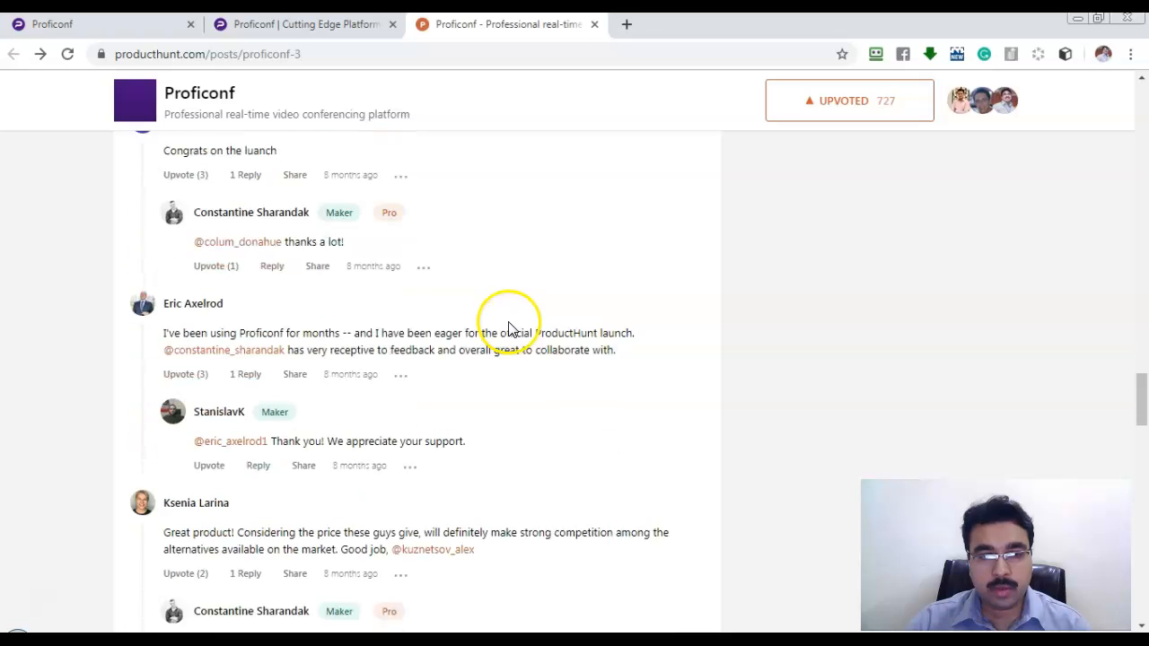
Return to the proficonf.com tab and scroll around the homepage.
left_click(325, 24)
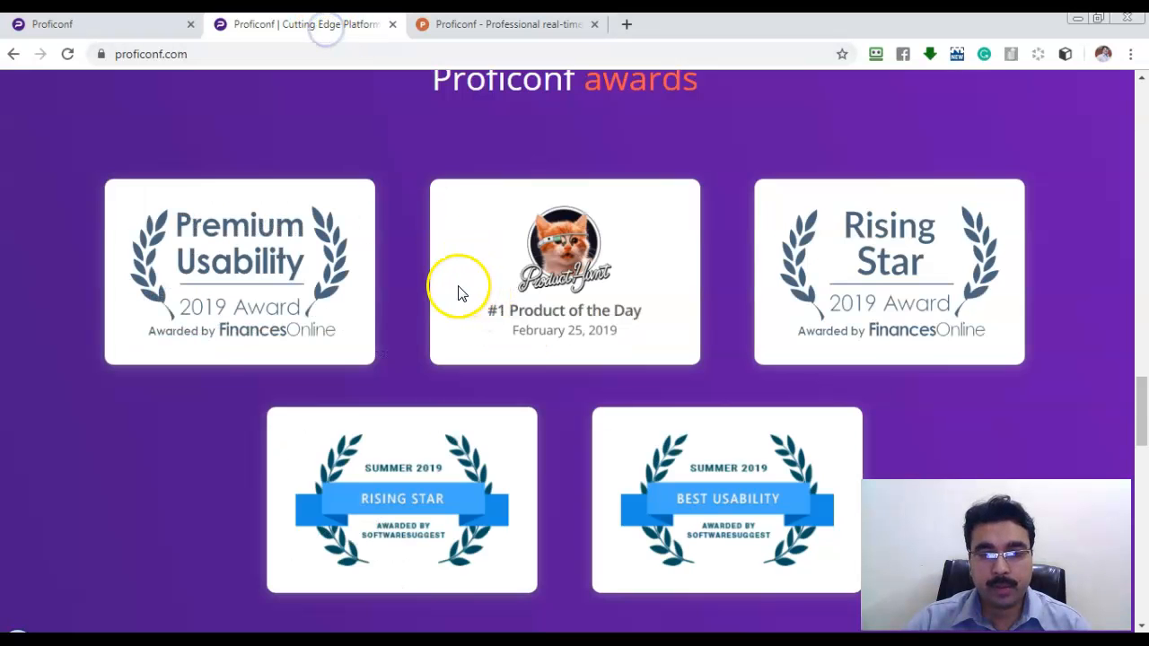
scroll(458, 292, "down", 12)
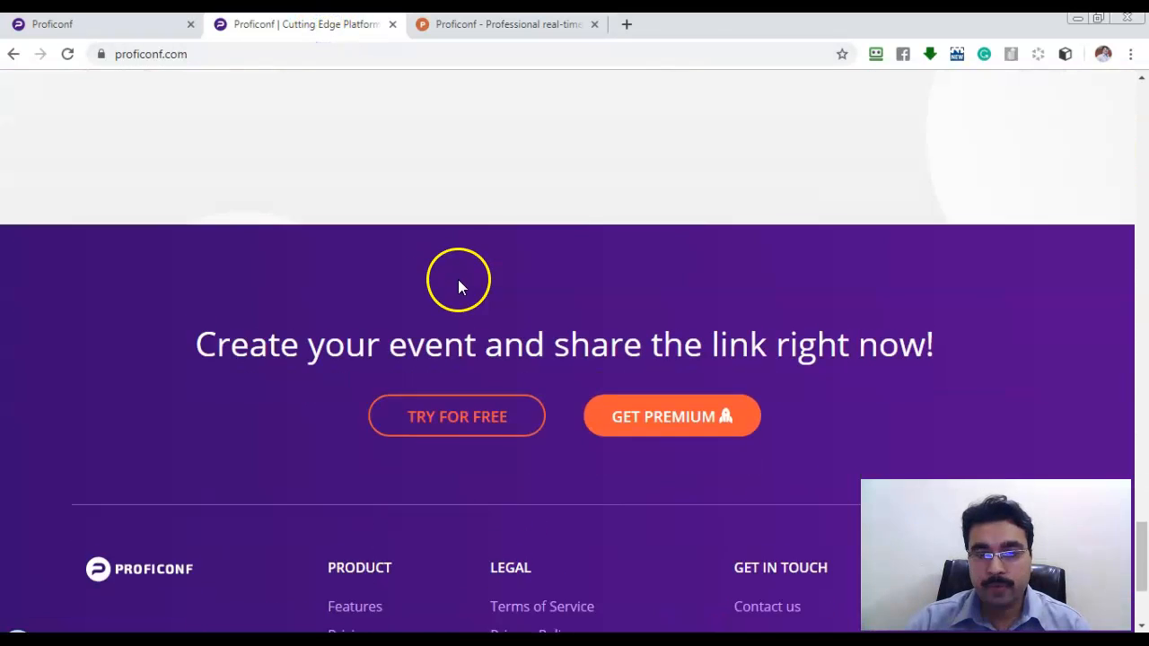
scroll(458, 280, "down", 3)
scroll(442, 359, "up", 10)
scroll(449, 341, "up", 15)
Open the Features page and scroll past the video quality, privacy, roles and HD recording cards to the footer.
left_click(654, 104)
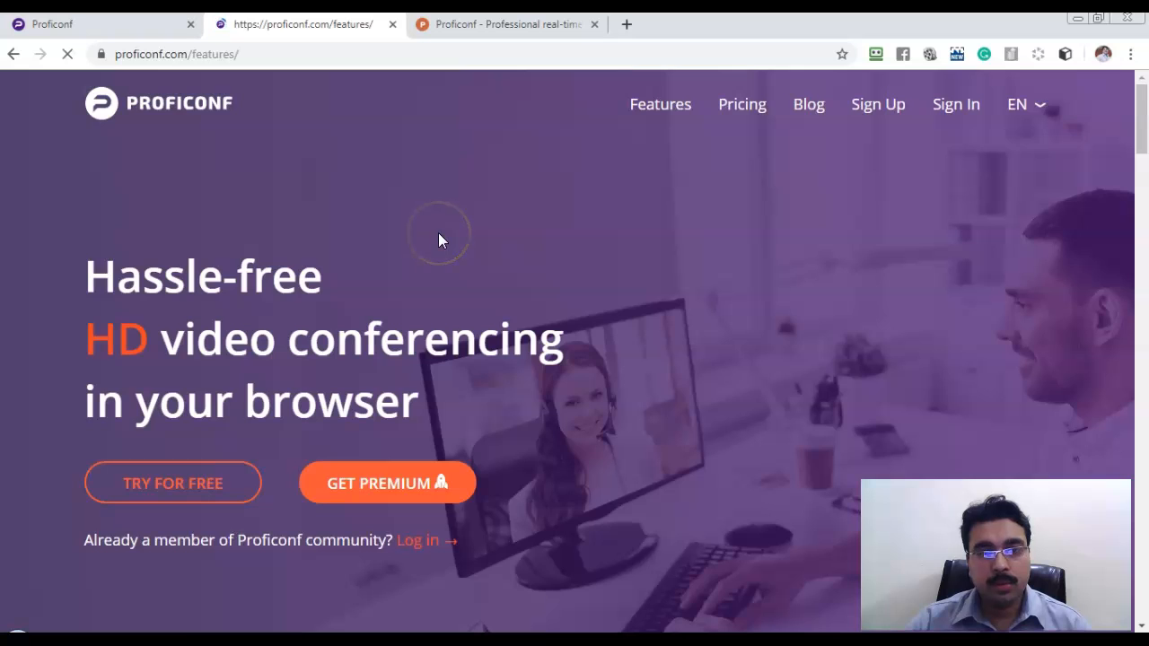
scroll(439, 236, "down", 3)
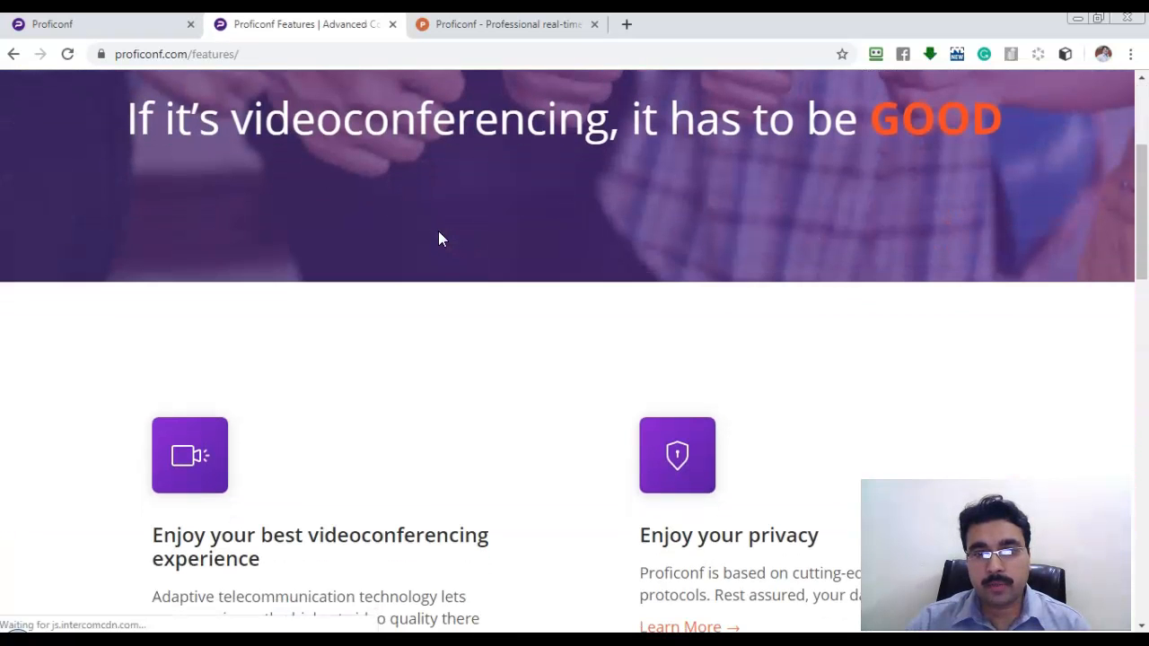
scroll(440, 239, "down", 4)
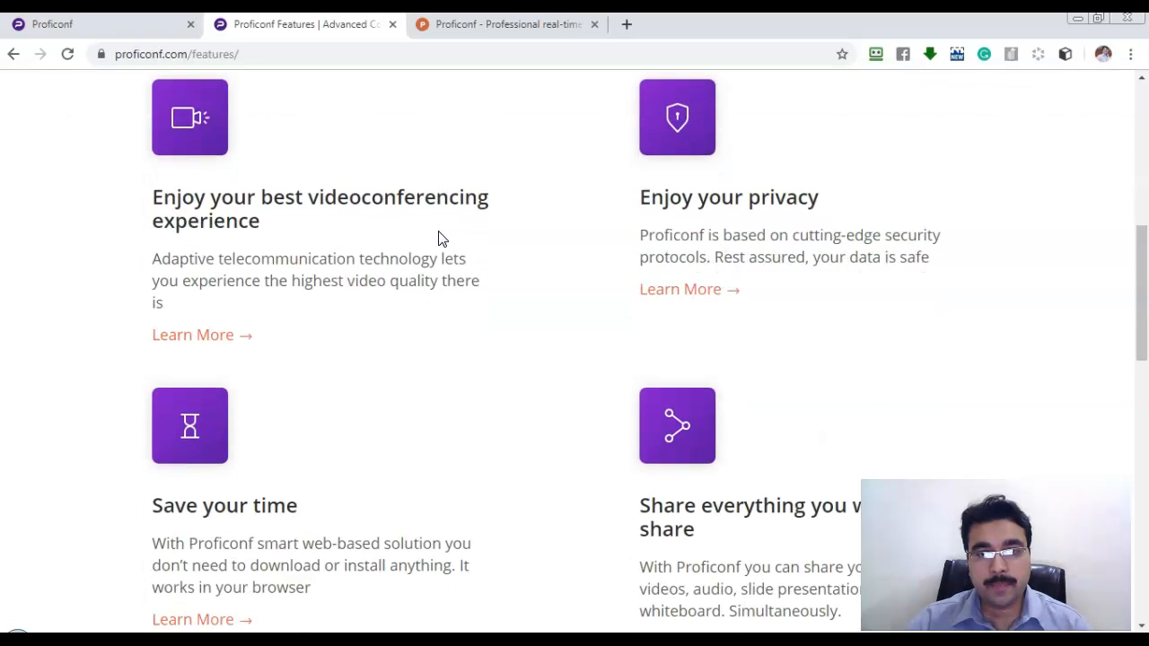
scroll(439, 236, "down", 2)
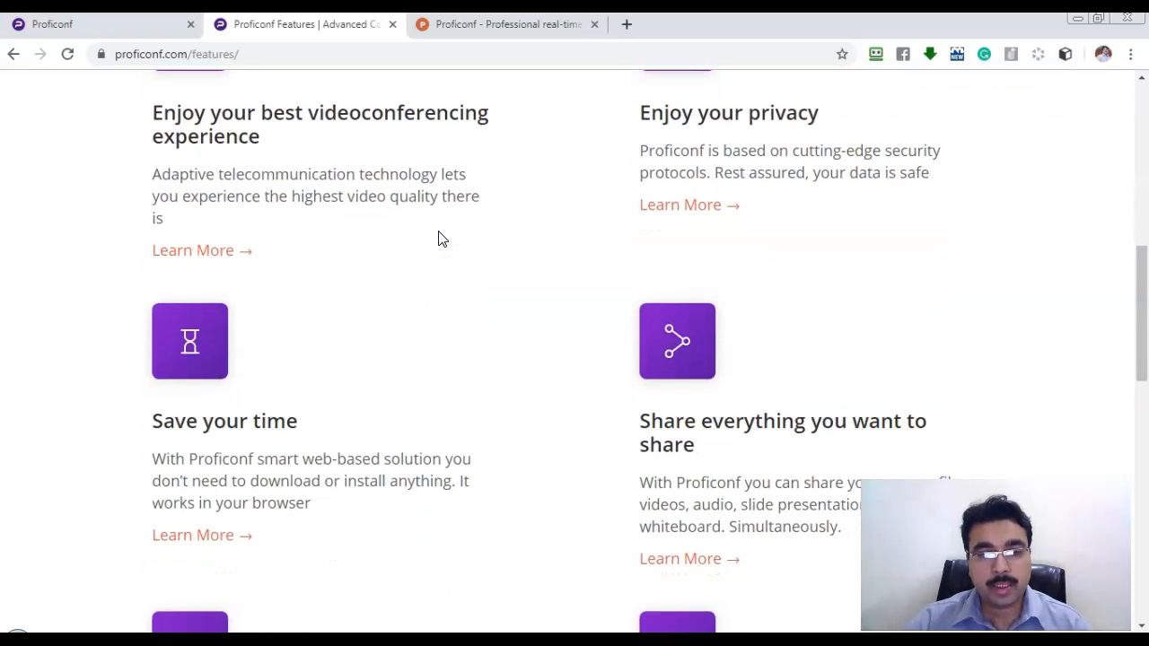
left_click(447, 241)
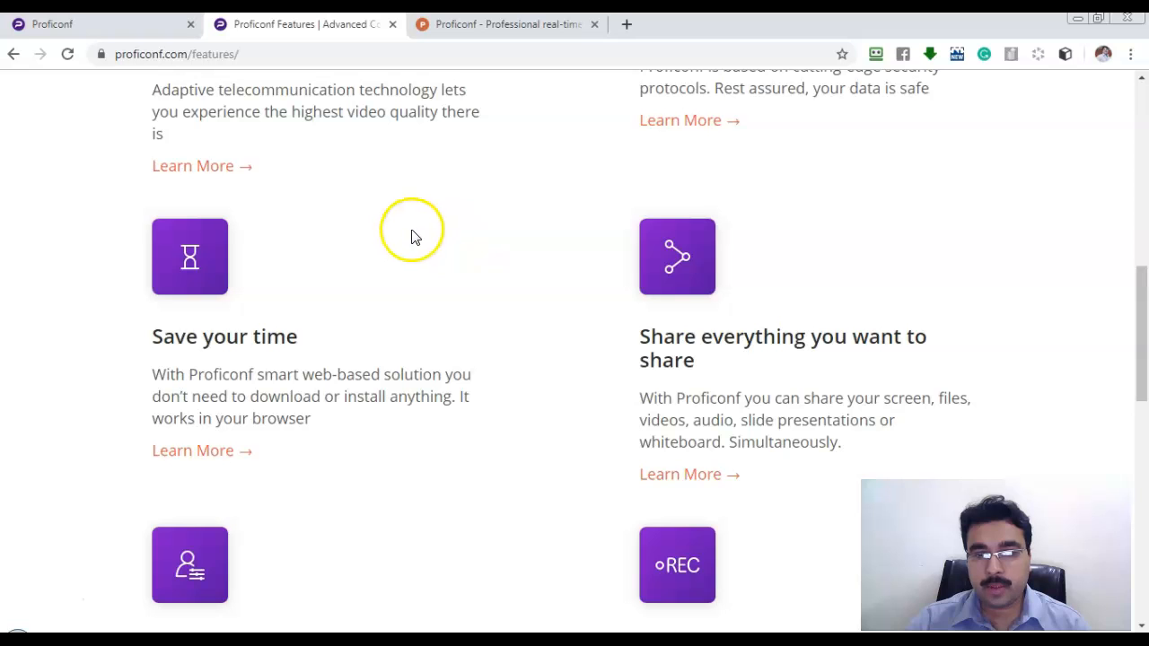
scroll(418, 233, "down", 2)
scroll(418, 232, "down", 2)
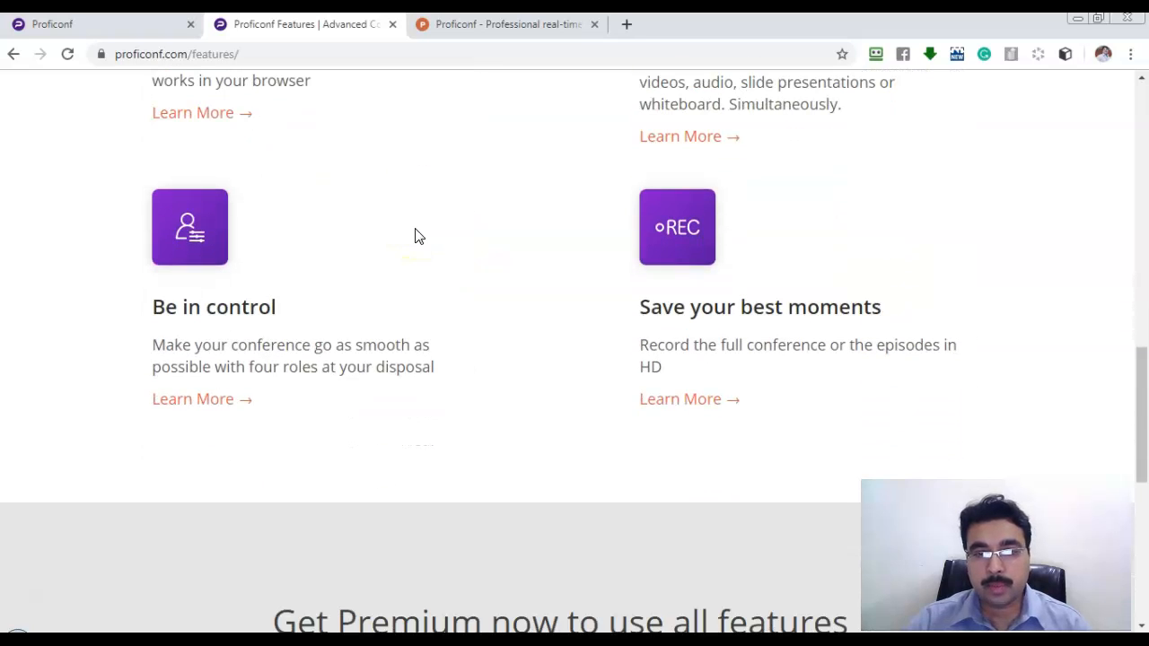
scroll(414, 235, "down", 1)
scroll(415, 235, "down", 4)
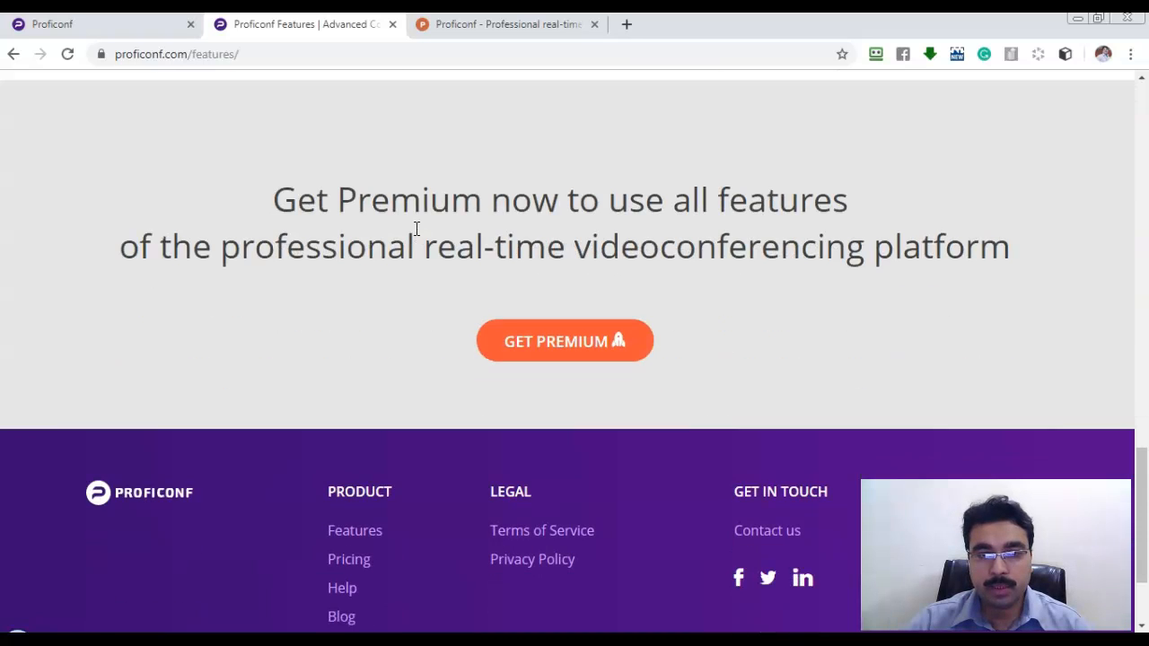
scroll(418, 229, "down", 2)
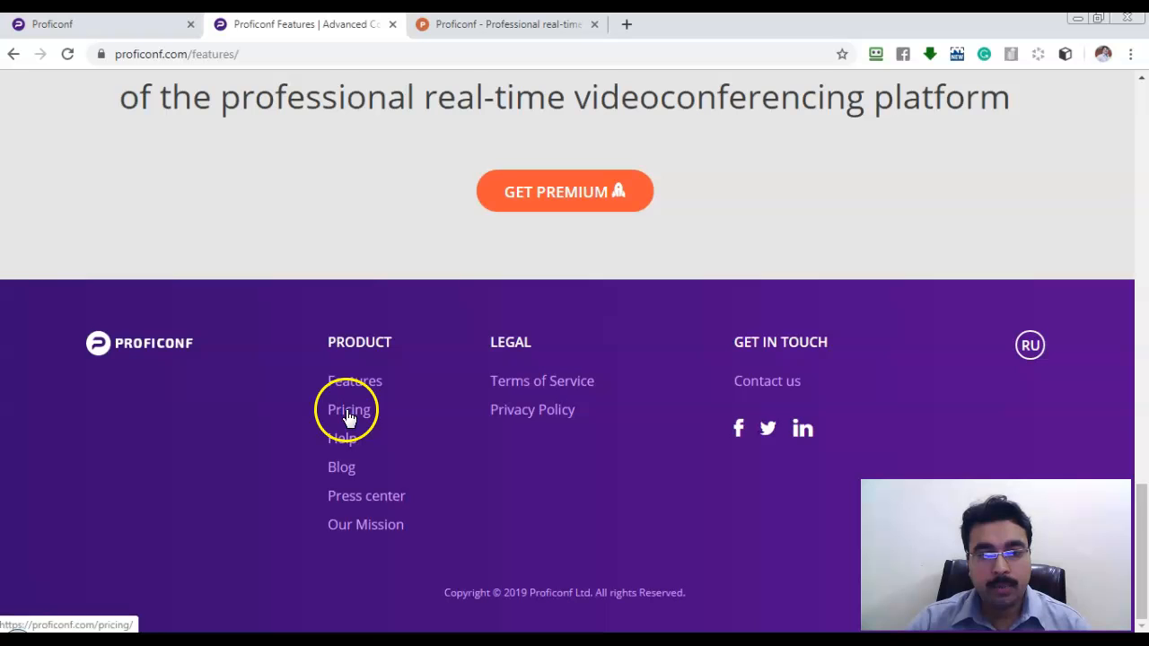
Open the Pricing page and highlight the Free plan's unlimited meeting time and 25-participant limit.
left_click(348, 414)
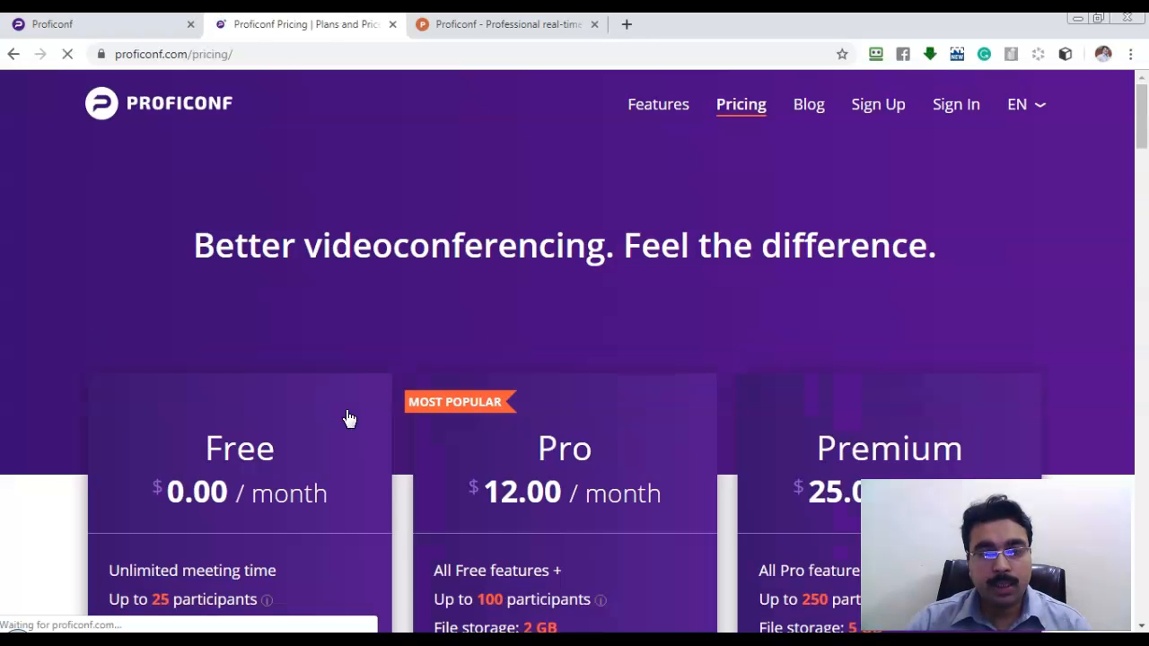
scroll(410, 306, "down", 1)
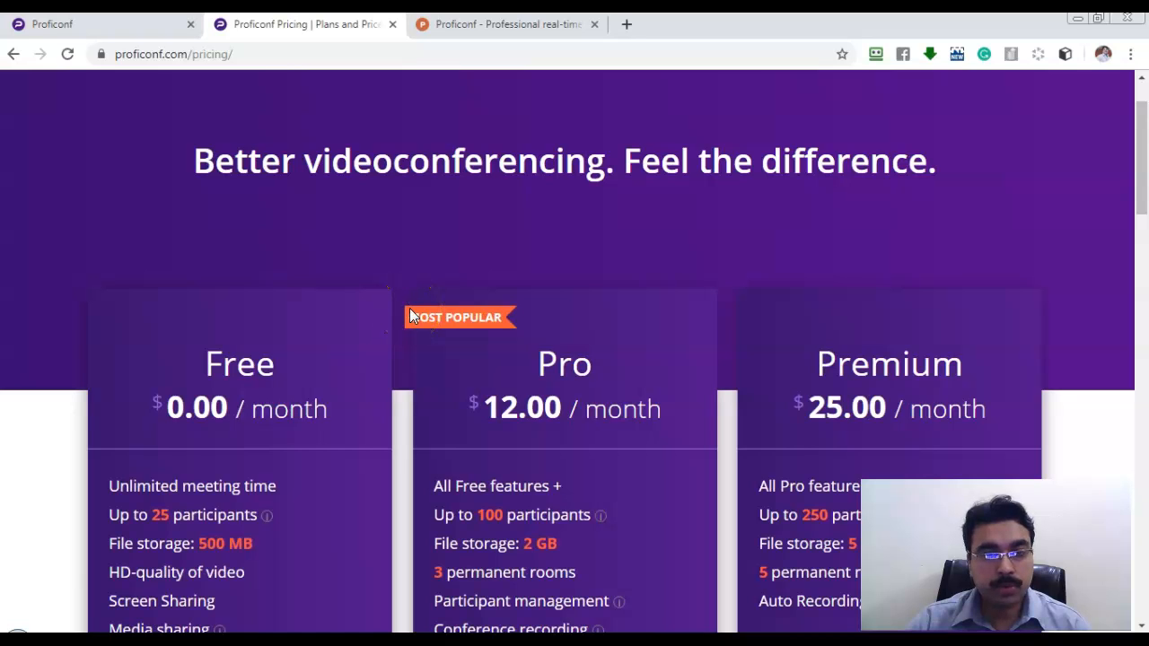
scroll(407, 307, "down", 2)
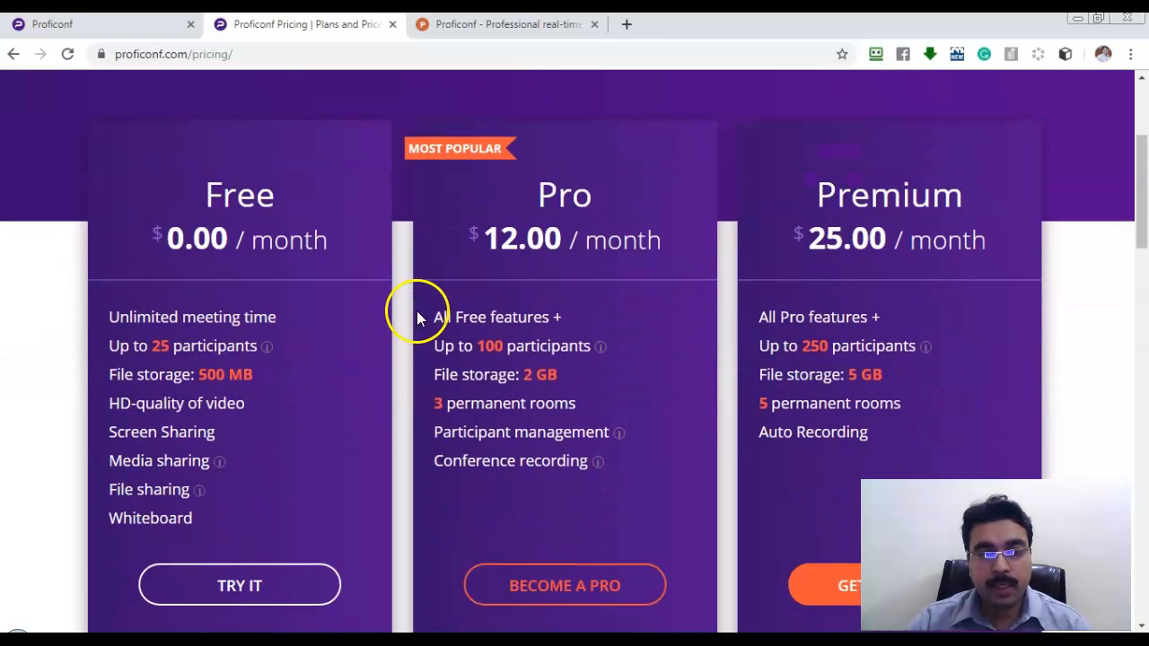
left_click_drag(300, 316, 110, 309)
left_click_drag(136, 348, 207, 348)
Highlight the Free plan's 25 participants, 500 MB storage and HD-quality video lines.
mouse_move(274, 357)
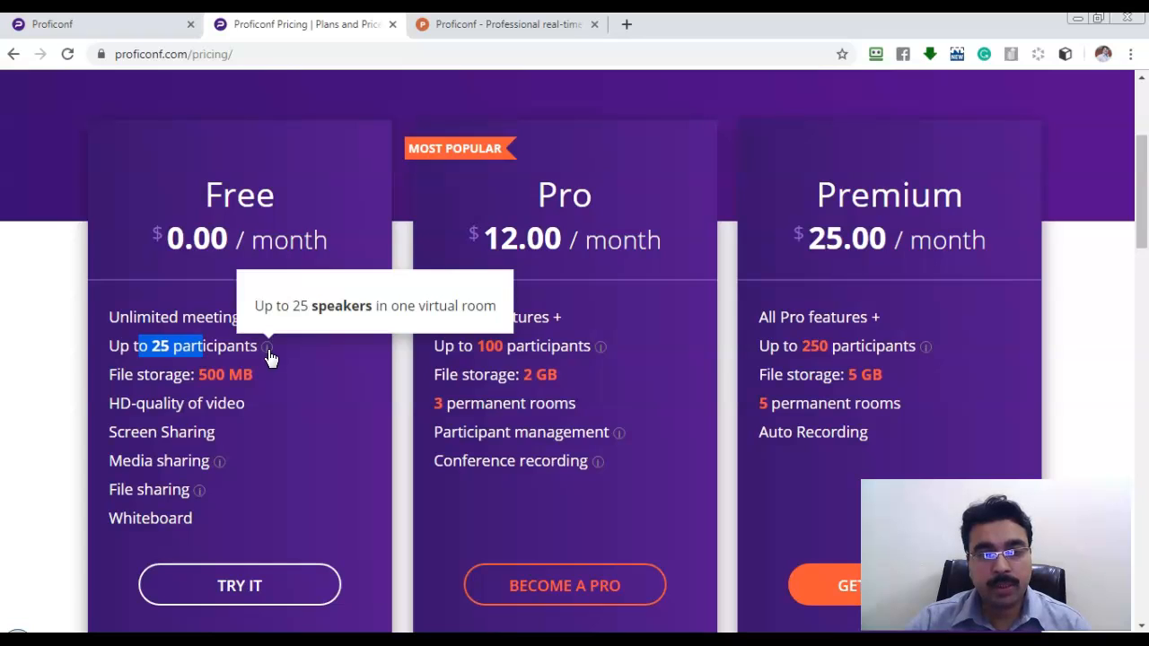
left_click(206, 347)
left_click(147, 343)
left_click_drag(154, 344, 255, 344)
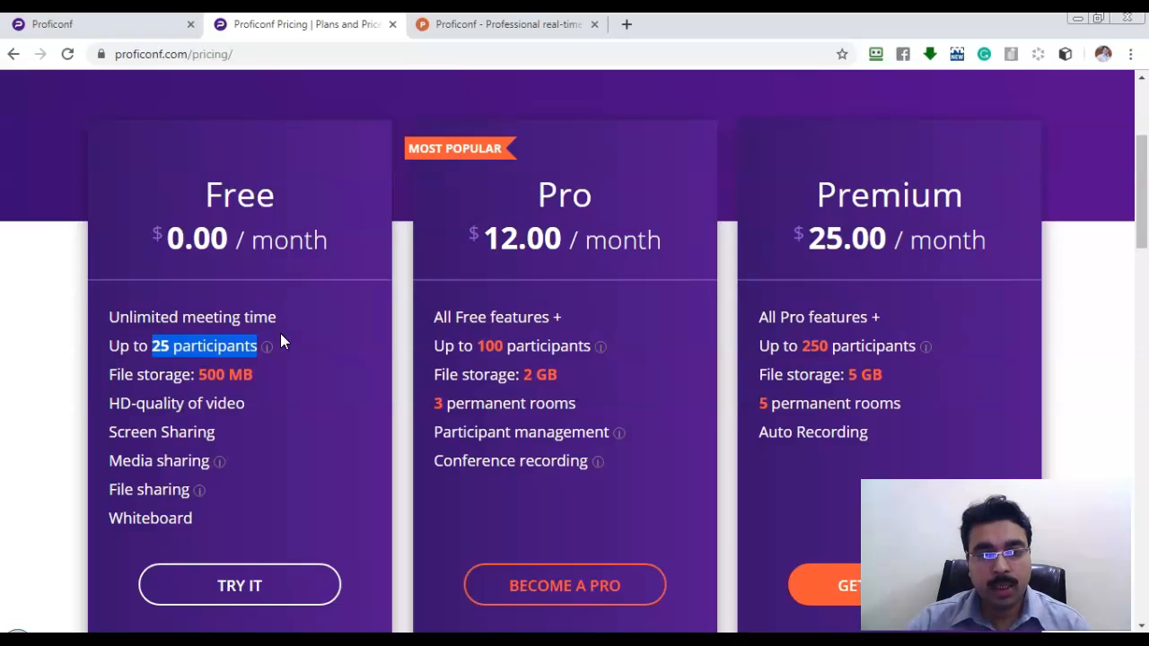
left_click(283, 341)
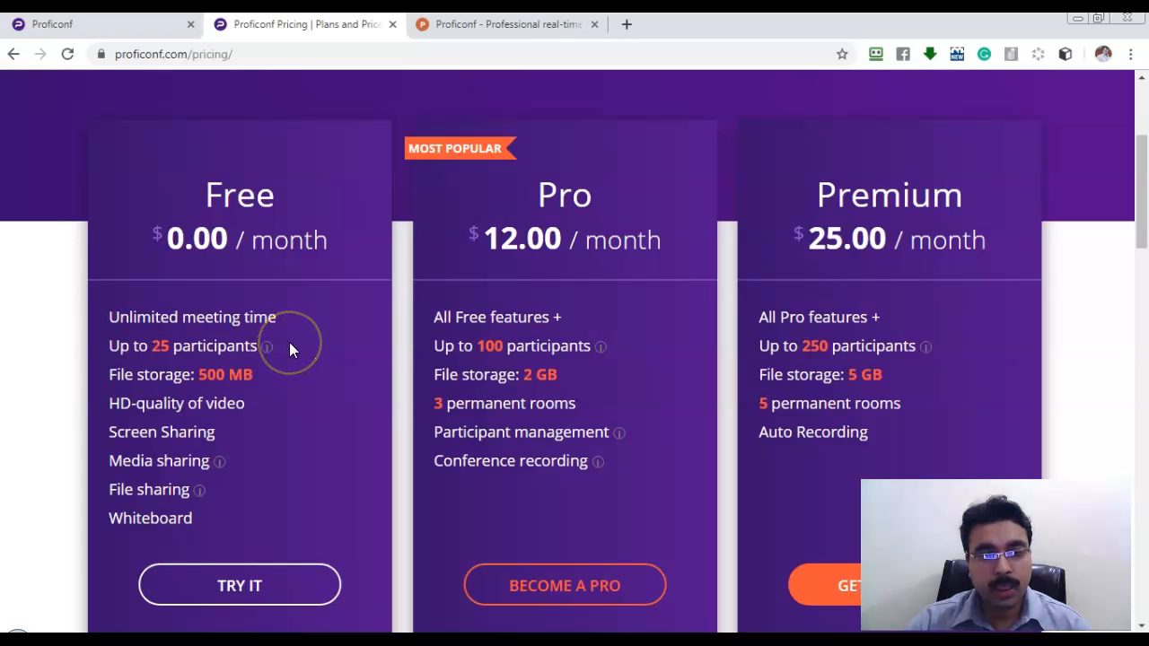
left_click_drag(261, 375, 202, 375)
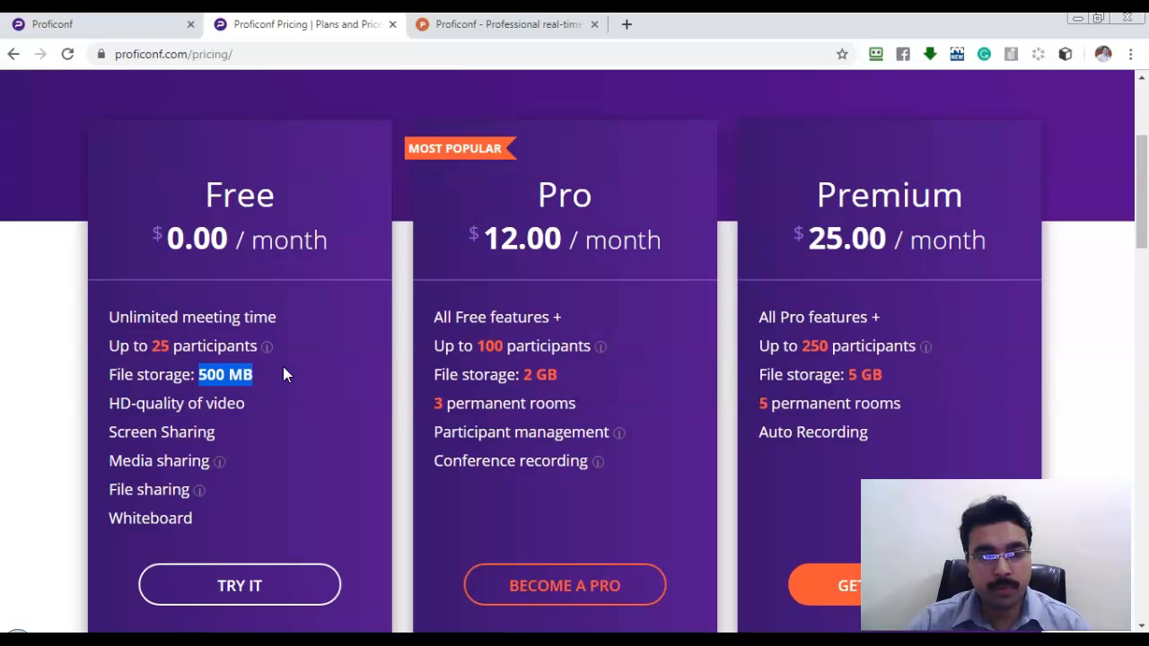
left_click_drag(252, 404, 108, 404)
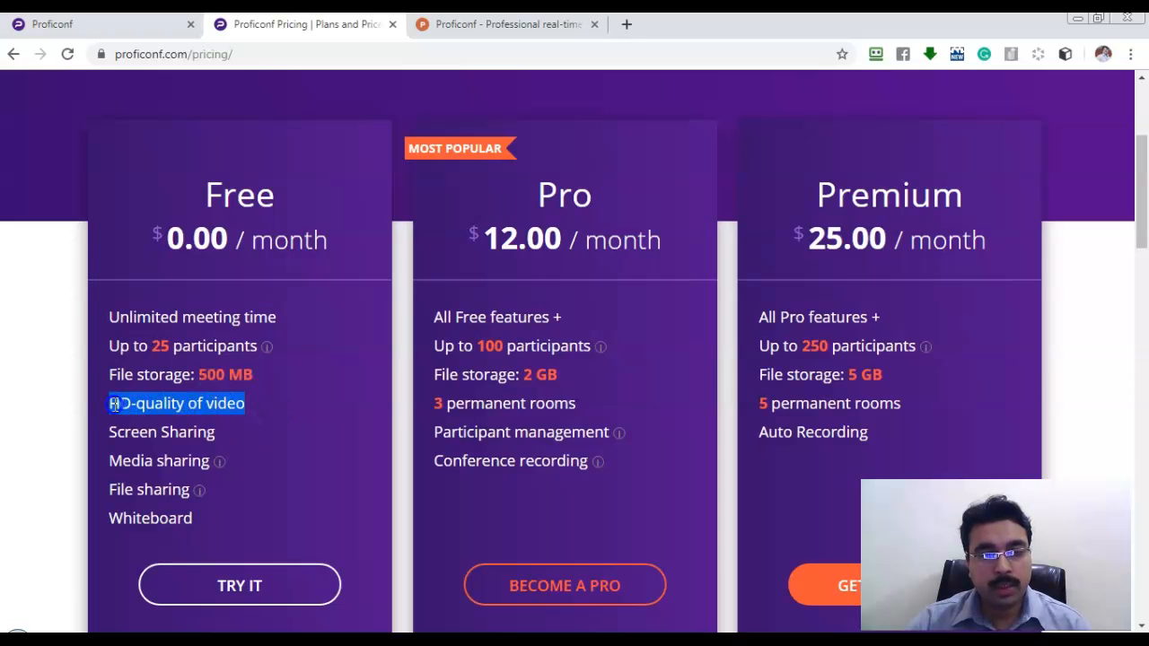
scroll(270, 386, "down", 1)
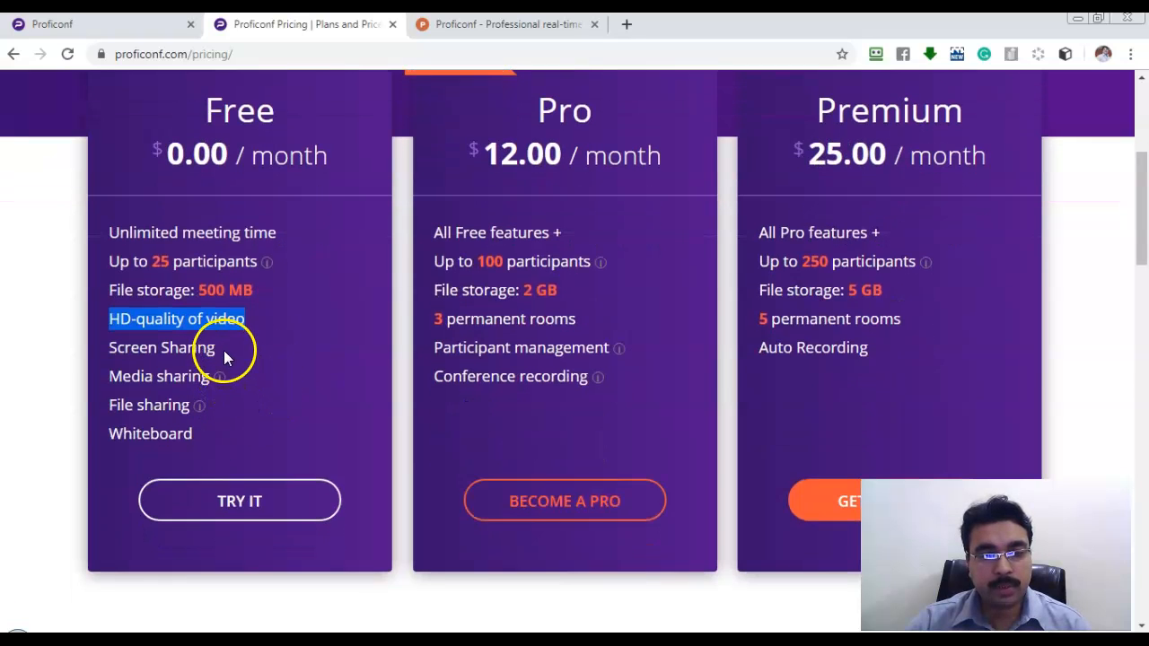
left_click_drag(223, 351, 108, 350)
mouse_move(220, 381)
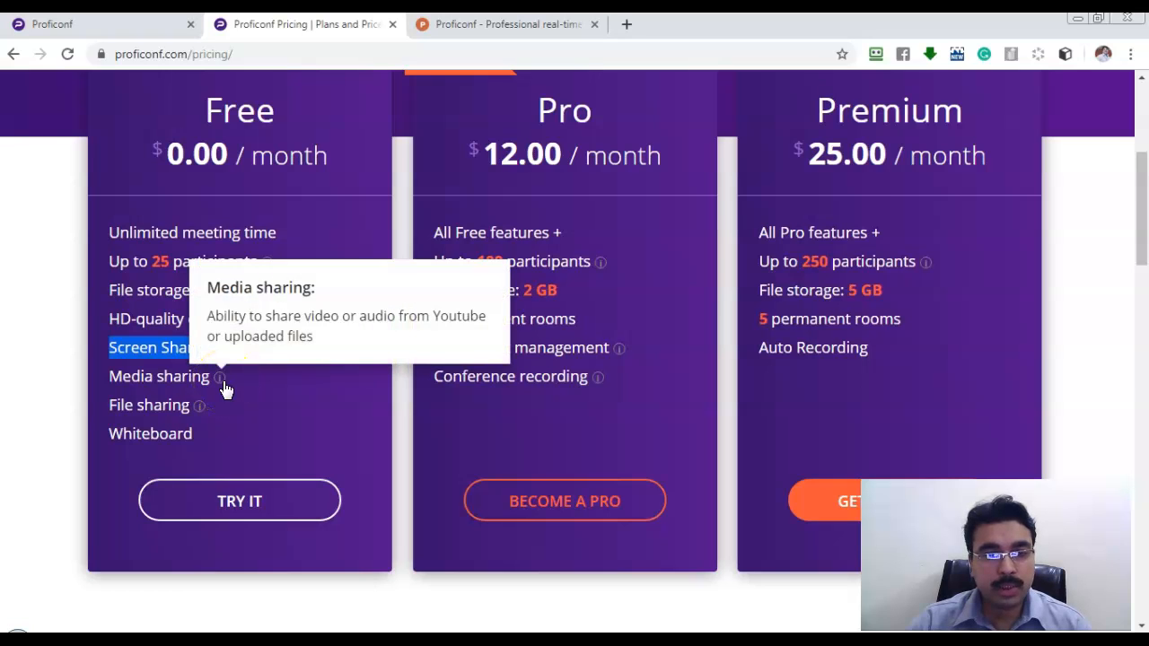
mouse_move(201, 414)
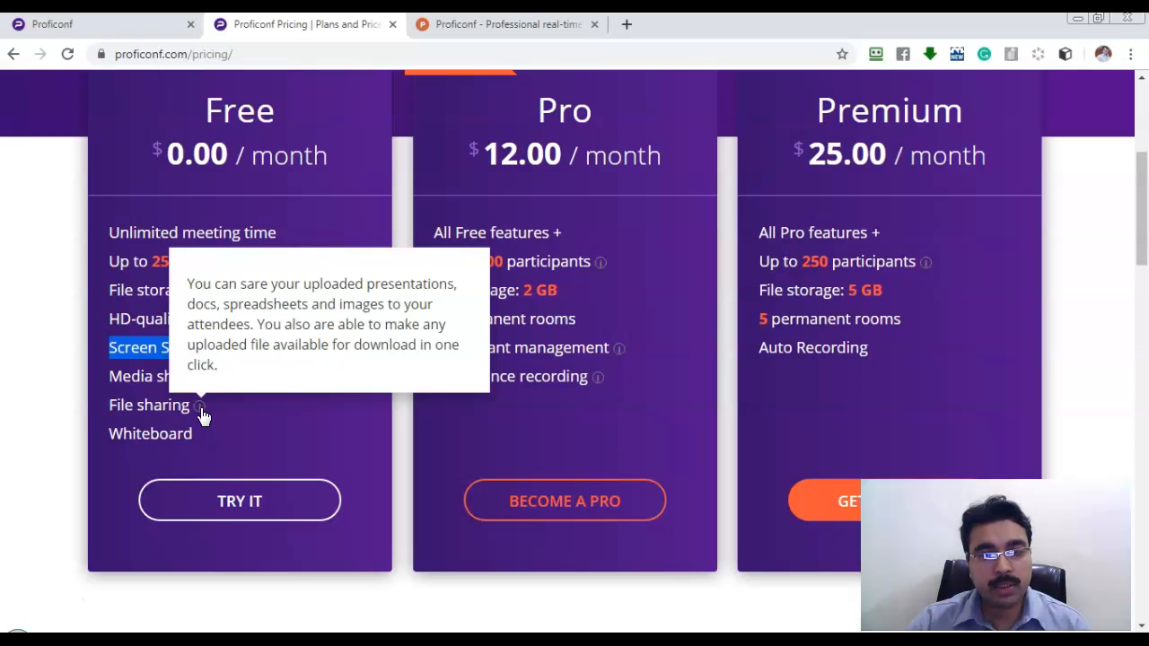
left_click(237, 428)
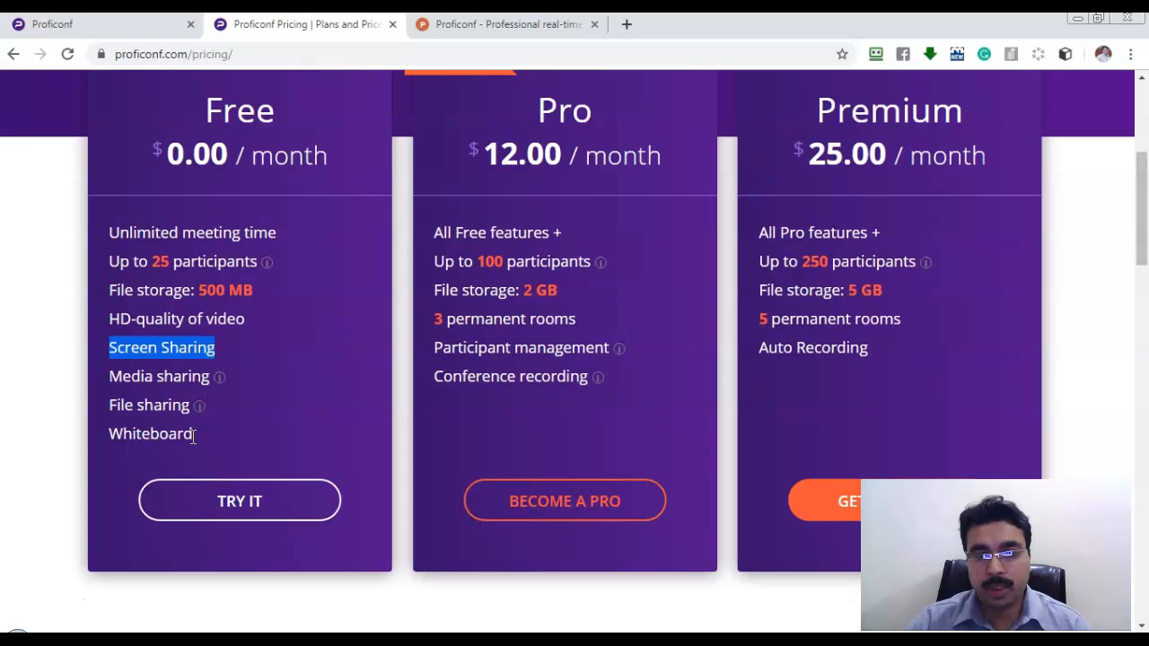
scroll(326, 441, "up", 2)
scroll(325, 440, "down", 1)
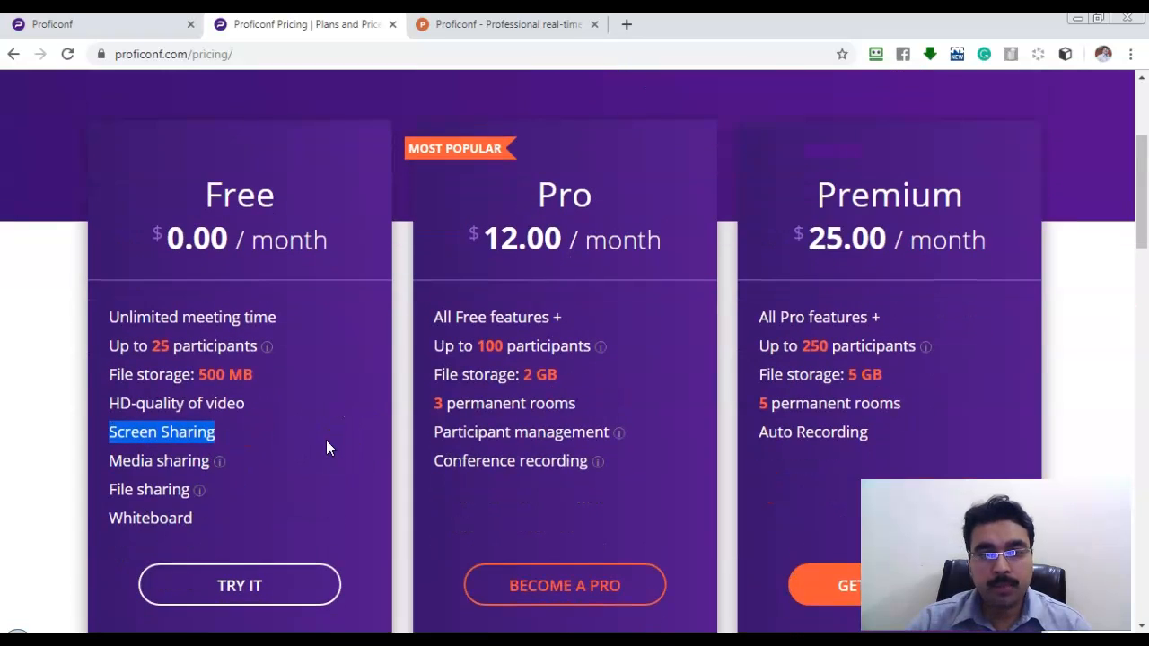
Highlight the Pro plan's All Free features +, 100 participants and 3 permanent rooms, and read the participant management and recording tooltips.
left_click(452, 370)
left_click_drag(563, 318, 425, 320)
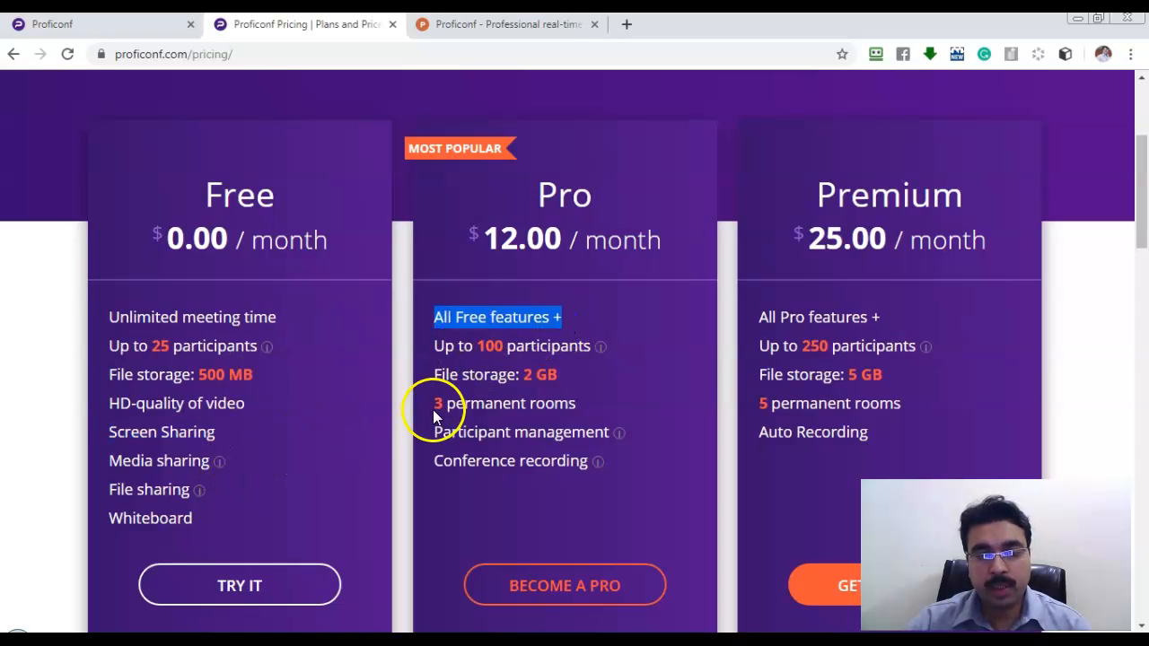
left_click(481, 346)
left_click_drag(481, 346, 520, 377)
left_click_drag(435, 404, 577, 403)
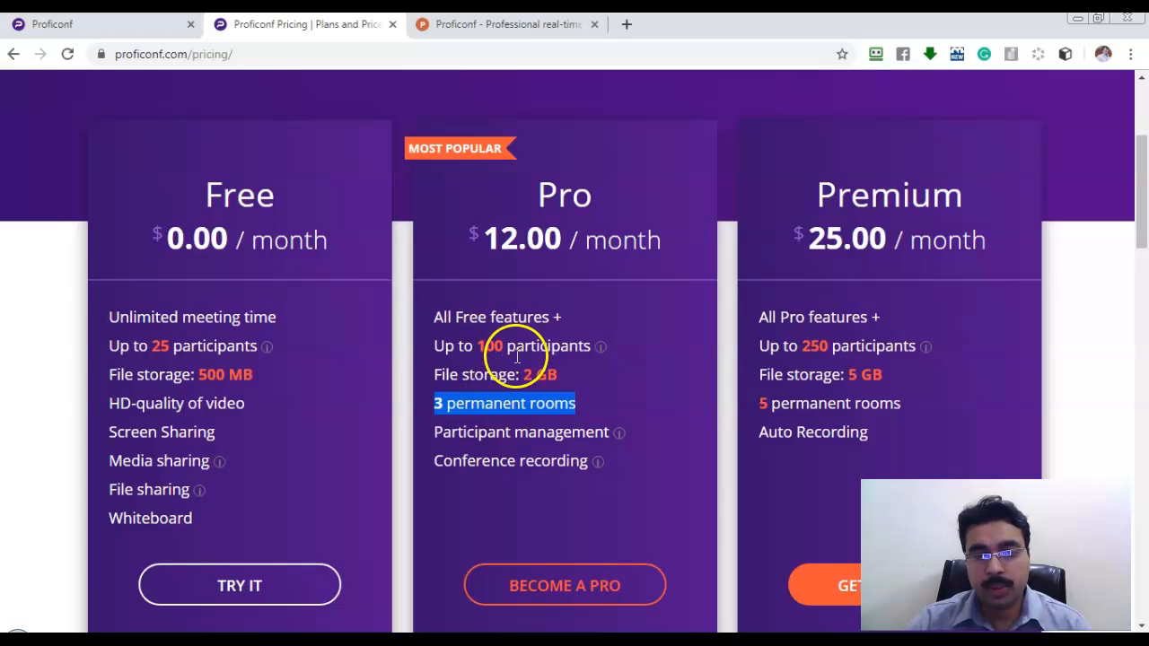
mouse_move(623, 436)
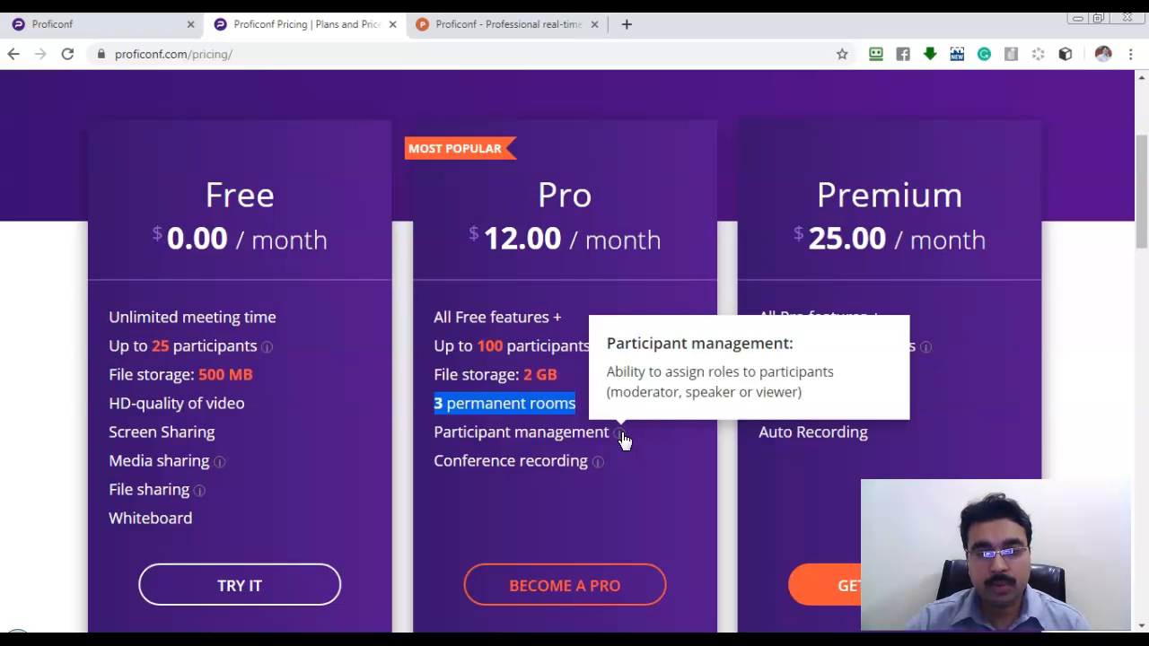
mouse_move(597, 466)
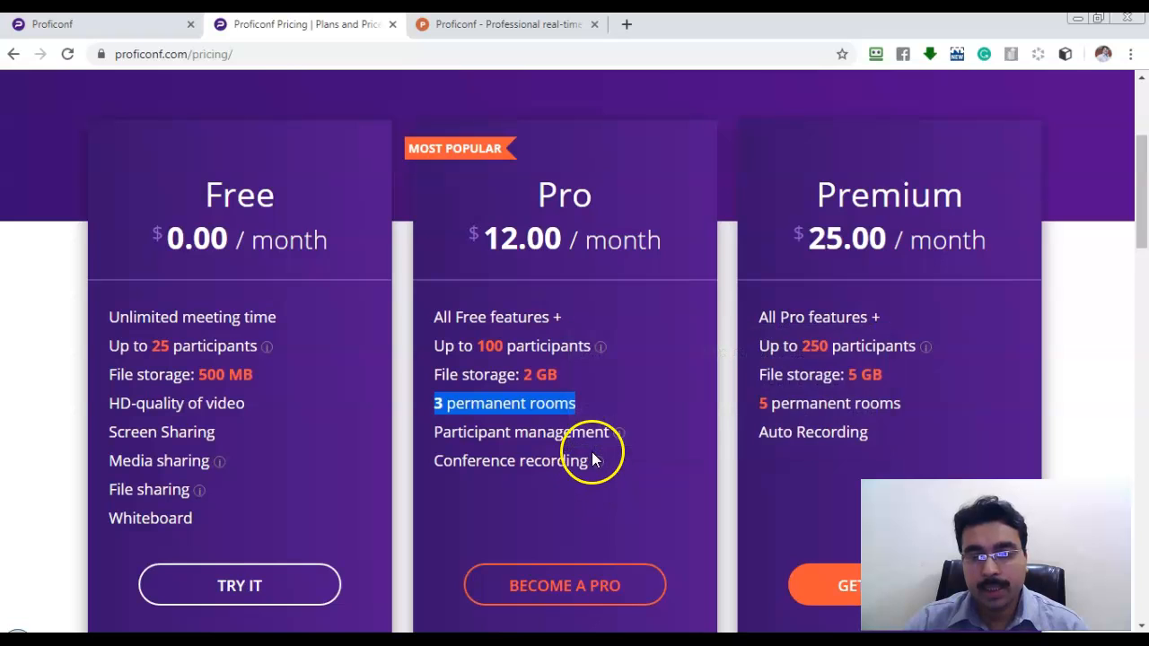
left_click_drag(810, 243, 973, 248)
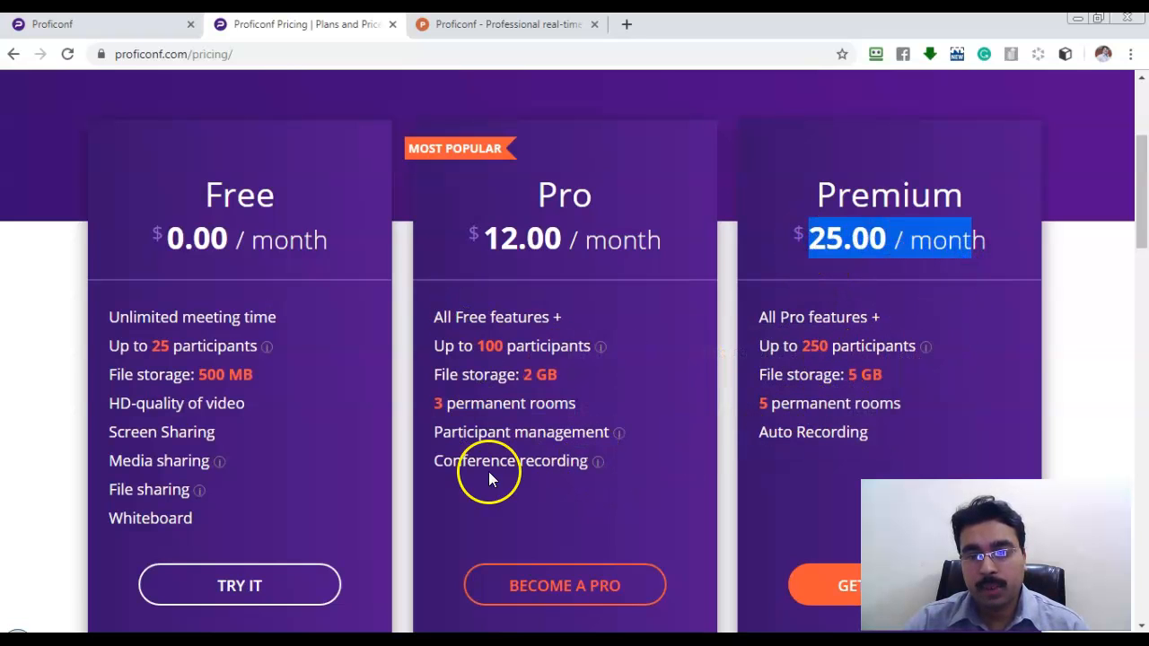
left_click_drag(801, 347, 823, 344)
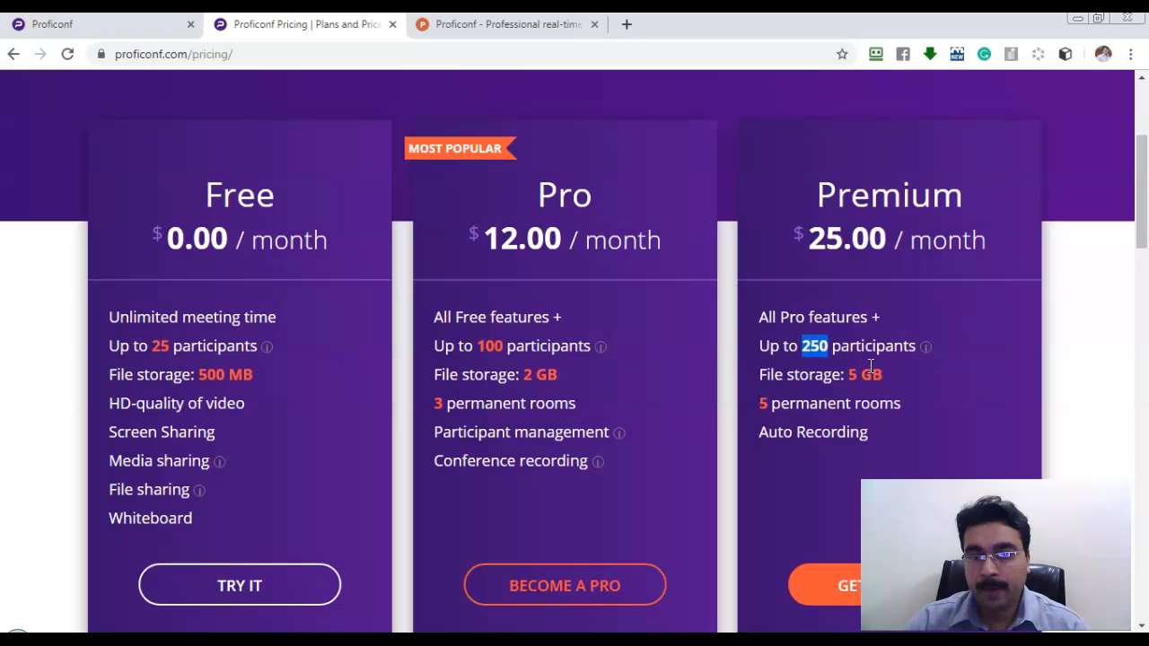
left_click_drag(849, 375, 877, 377)
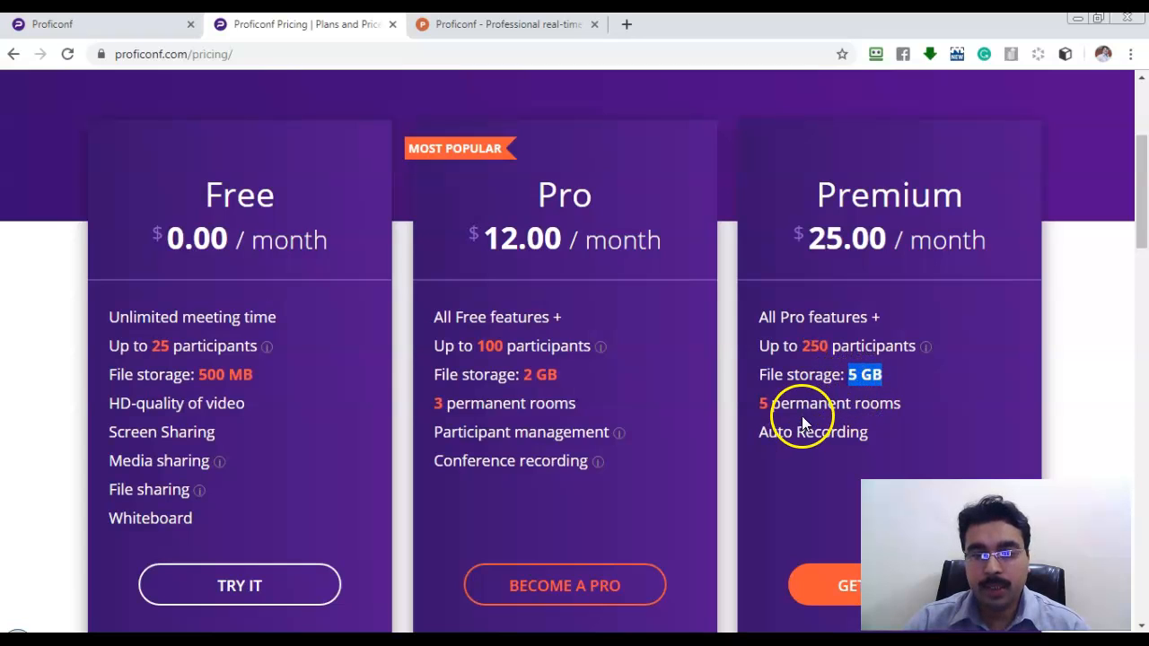
left_click_drag(761, 407, 795, 432)
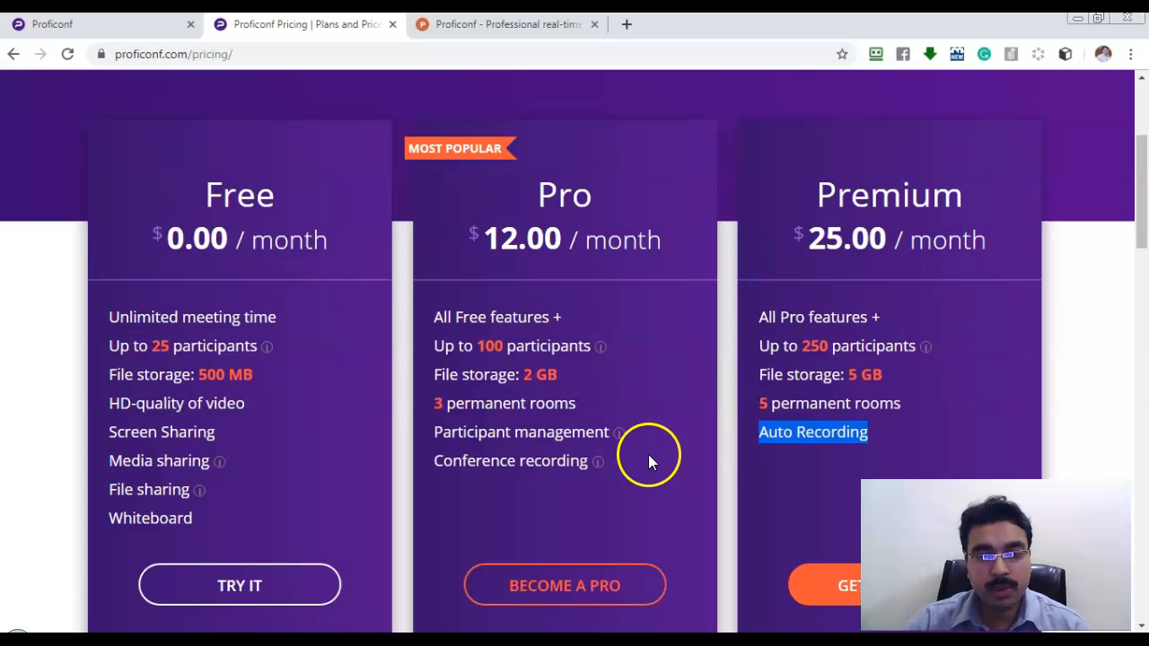
scroll(754, 340, "down", 1)
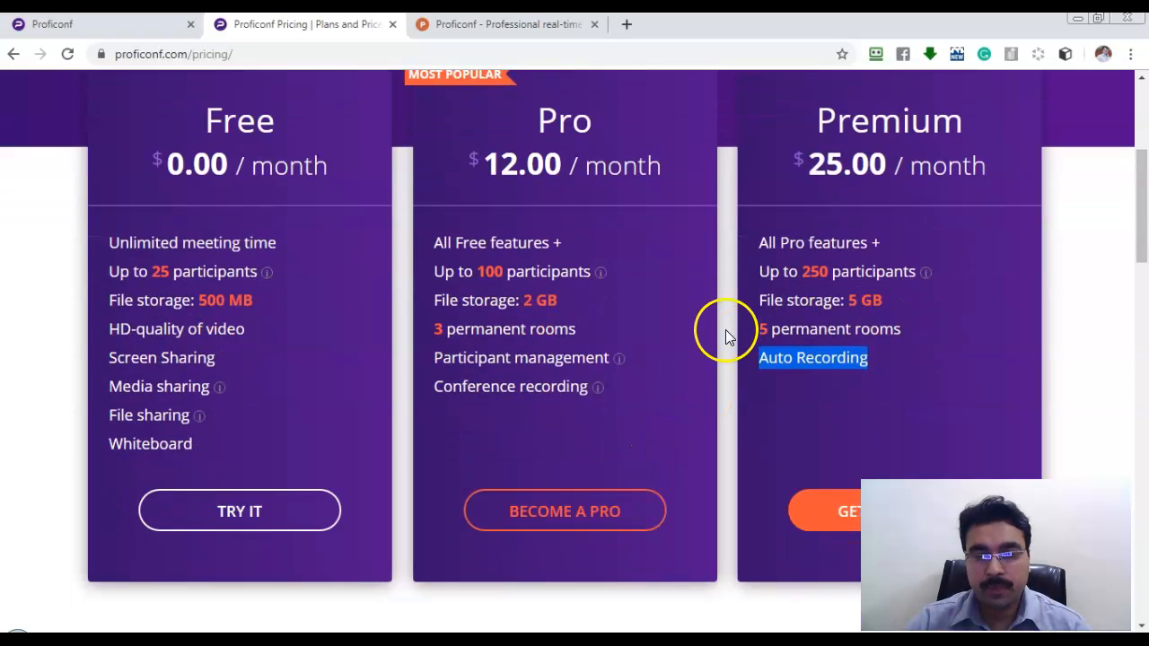
scroll(705, 328, "down", 5)
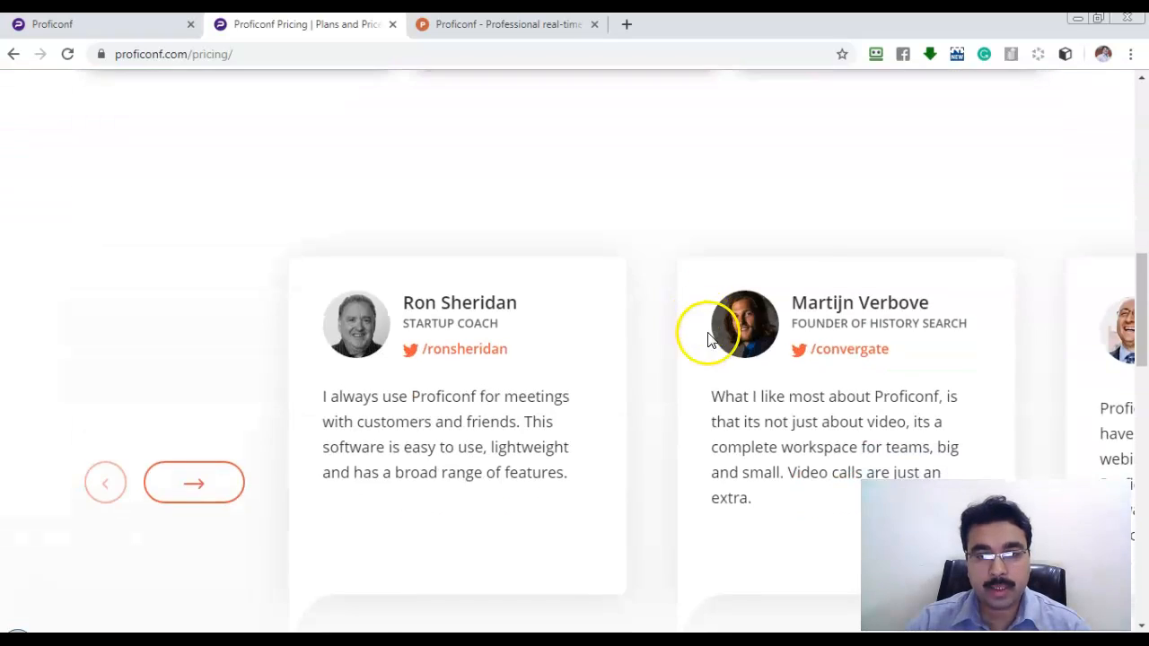
scroll(705, 331, "up", 7)
scroll(696, 311, "up", 2)
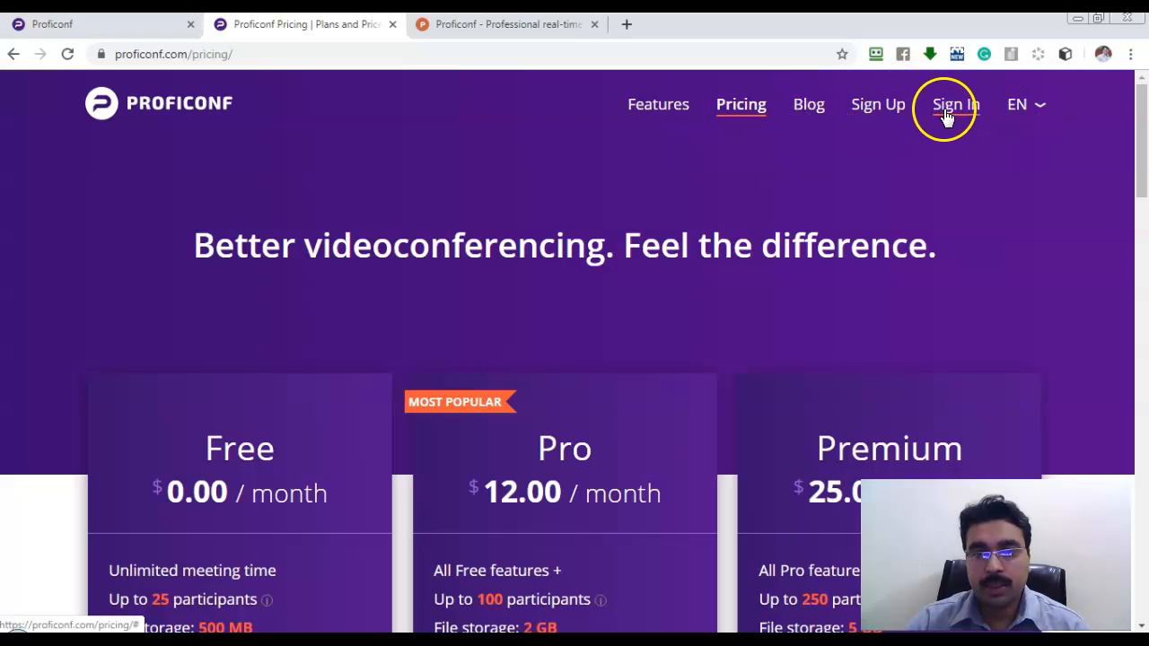
Sign up for Proficonf with a Facebook account from the sign-up page.
left_click(888, 112)
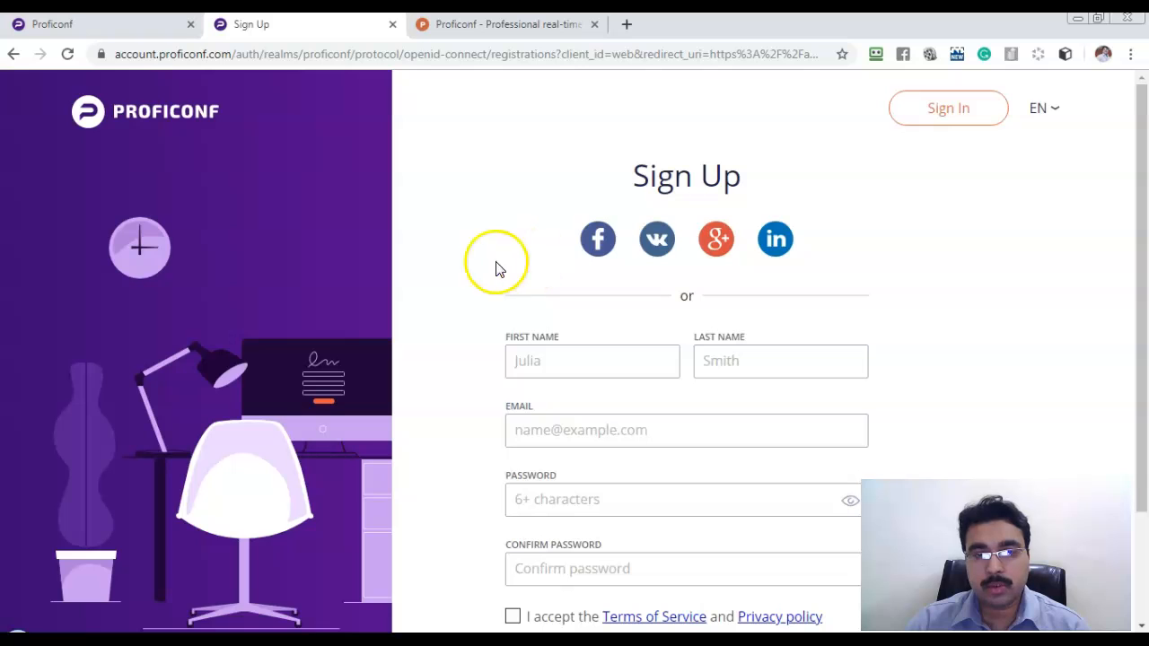
scroll(574, 272, "down", 2)
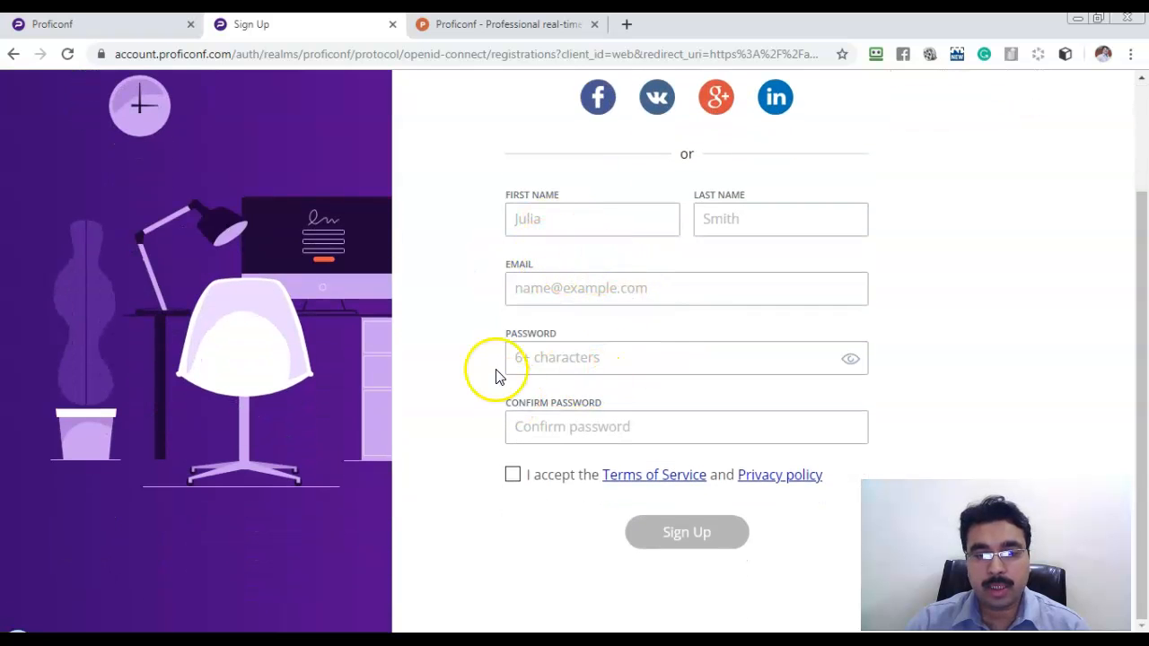
scroll(490, 371, "up", 2)
left_click(599, 243)
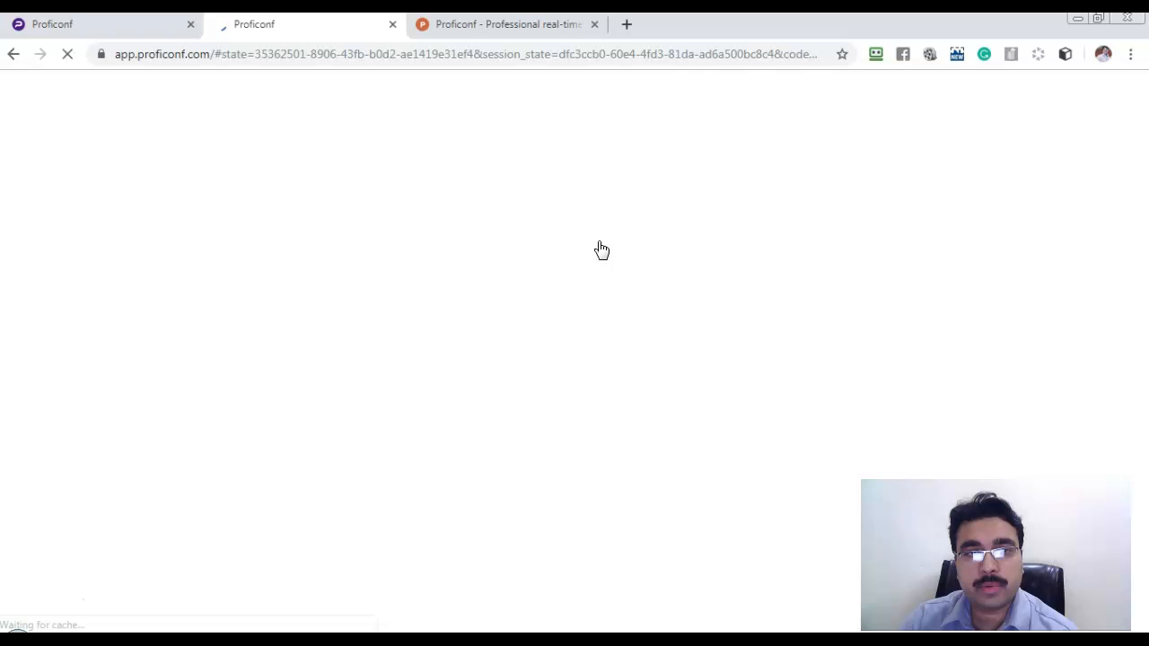
left_click(616, 261)
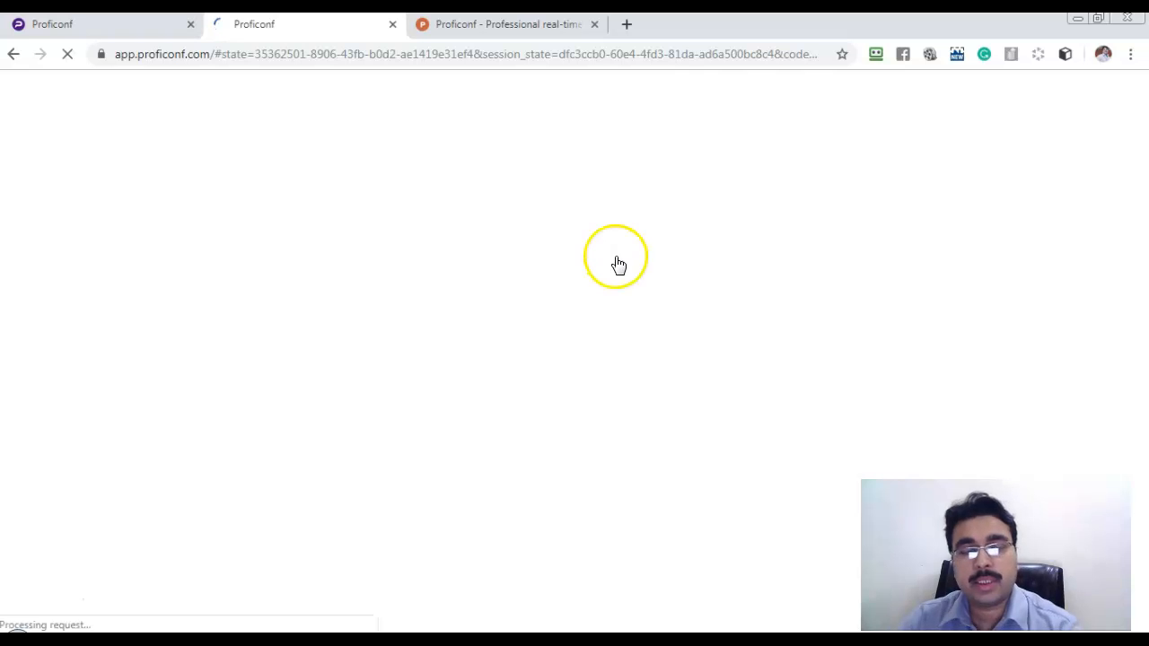
left_click(597, 265)
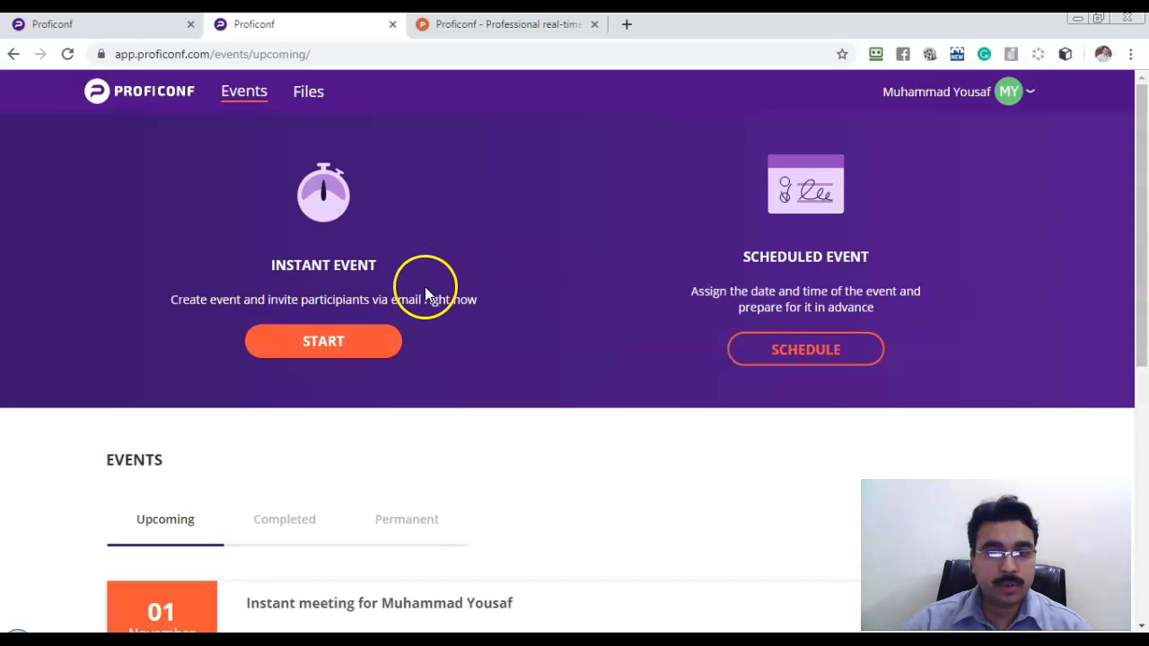
Scroll through the Events dashboard to the upcoming instant meeting on 01 November.
scroll(428, 296, "down", 6)
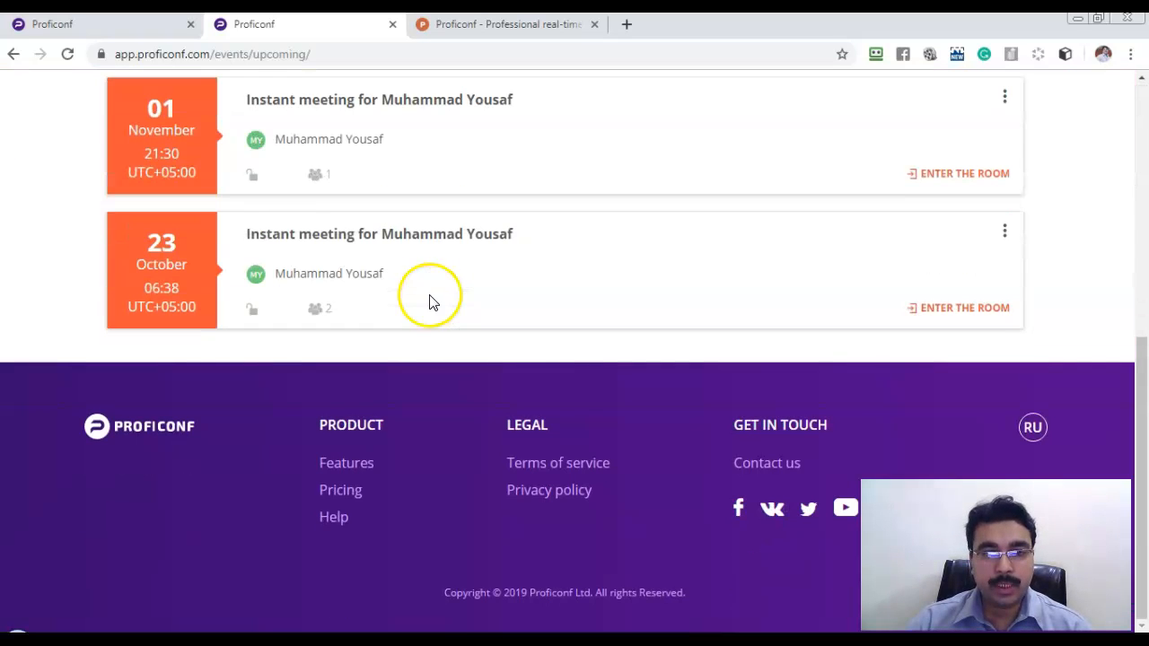
scroll(429, 296, "up", 4)
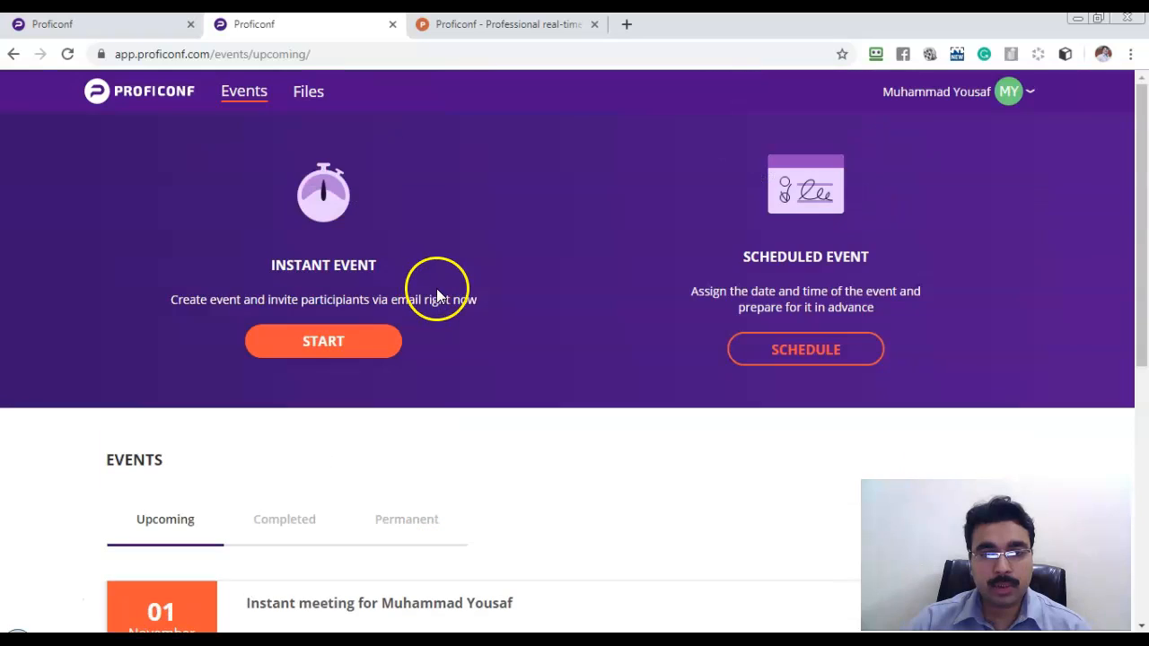
scroll(429, 289, "down", 1)
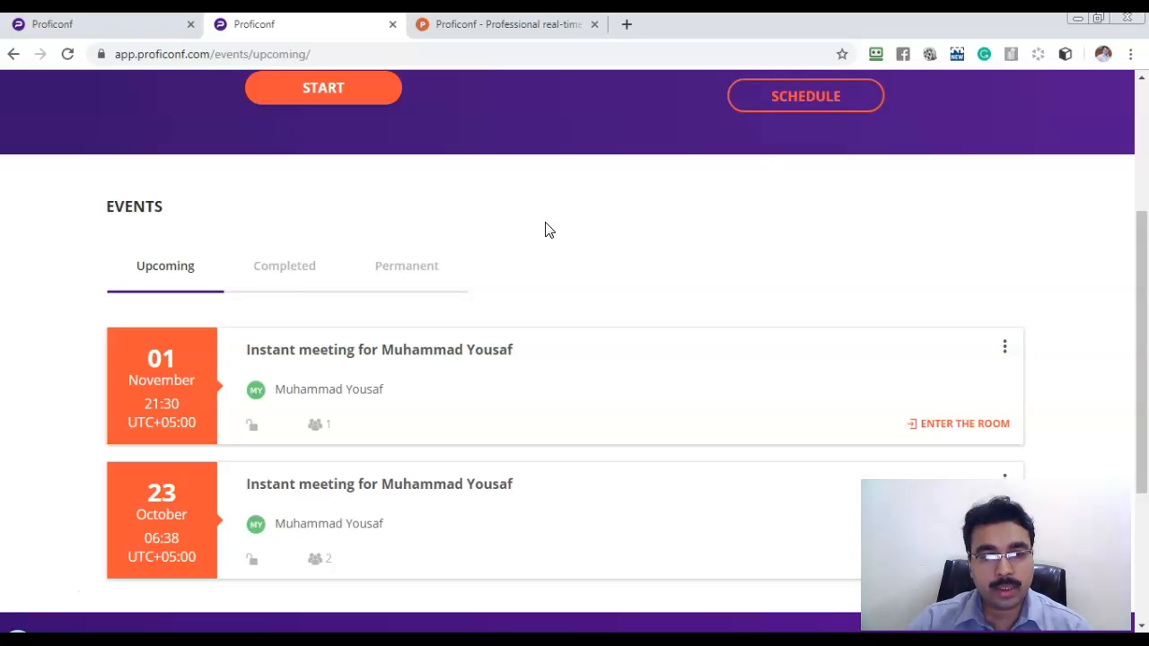
left_click_drag(1140, 384, 1139, 383)
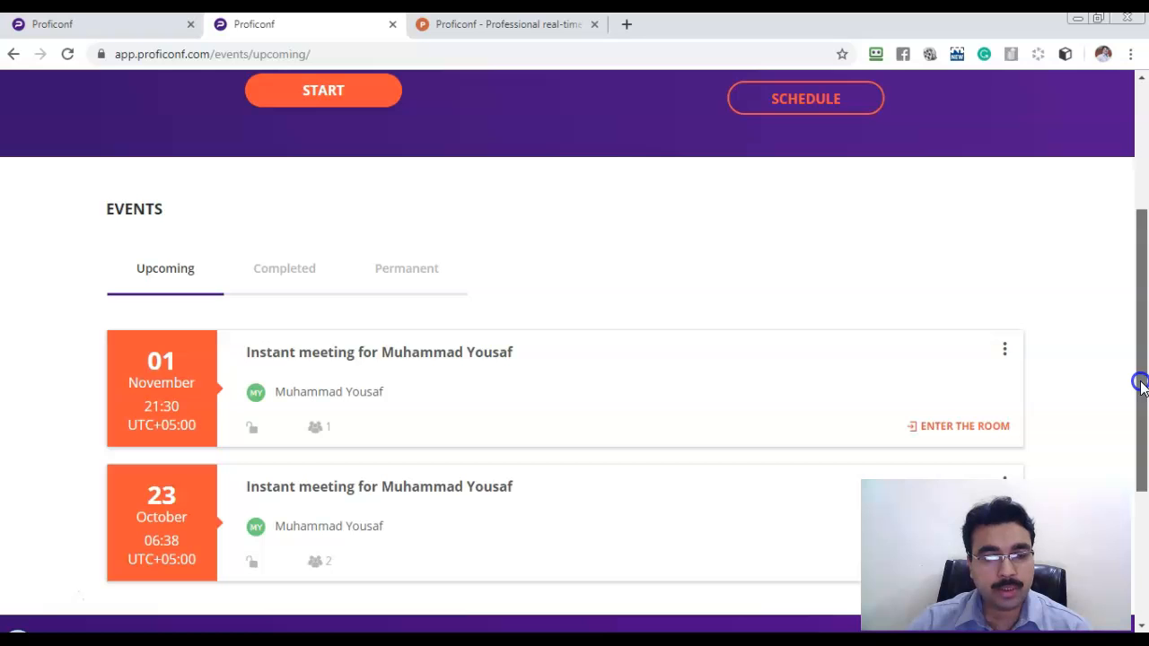
left_click_drag(1140, 385, 1139, 251)
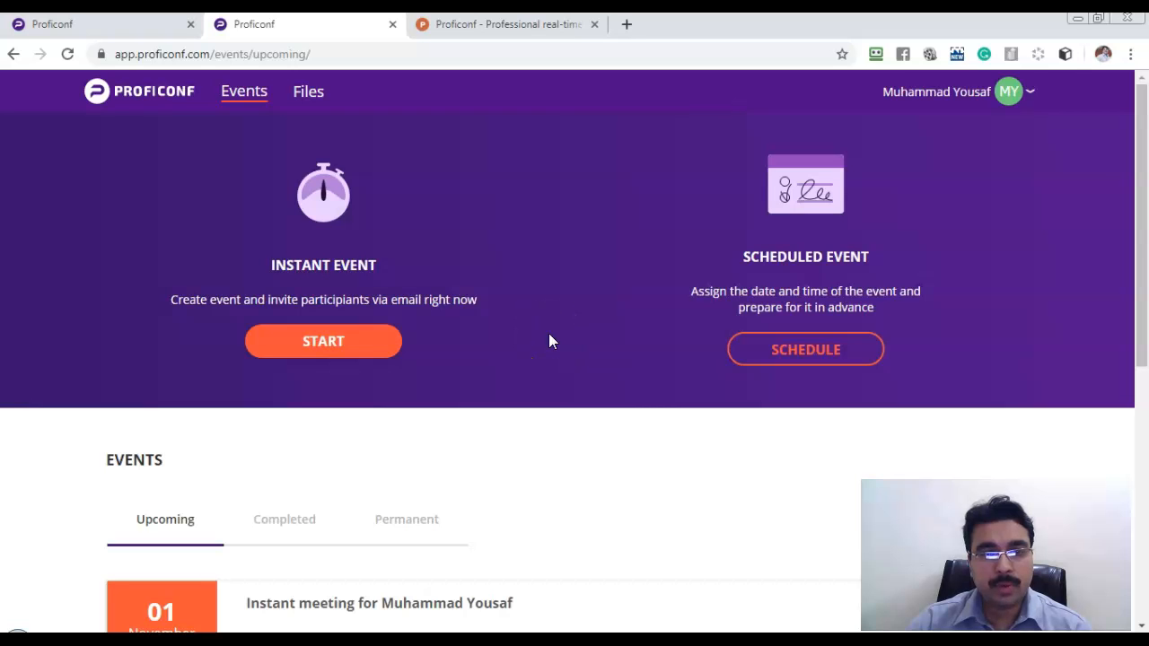
scroll(551, 341, "down", 10)
scroll(550, 341, "up", 10)
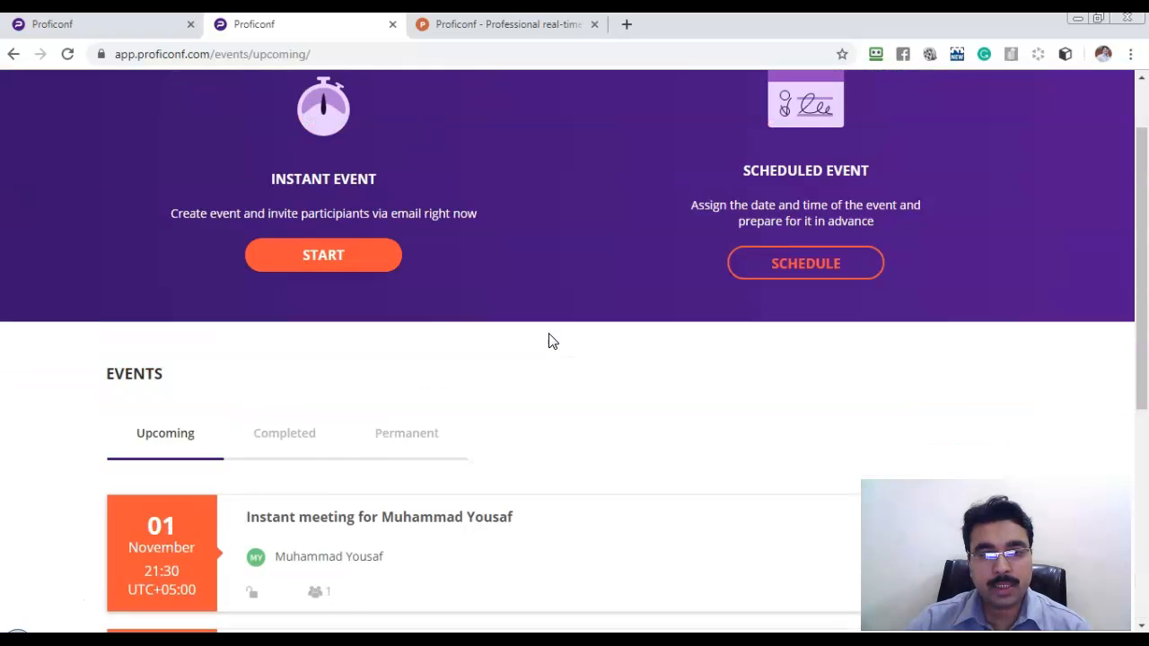
scroll(547, 345, "up", 1)
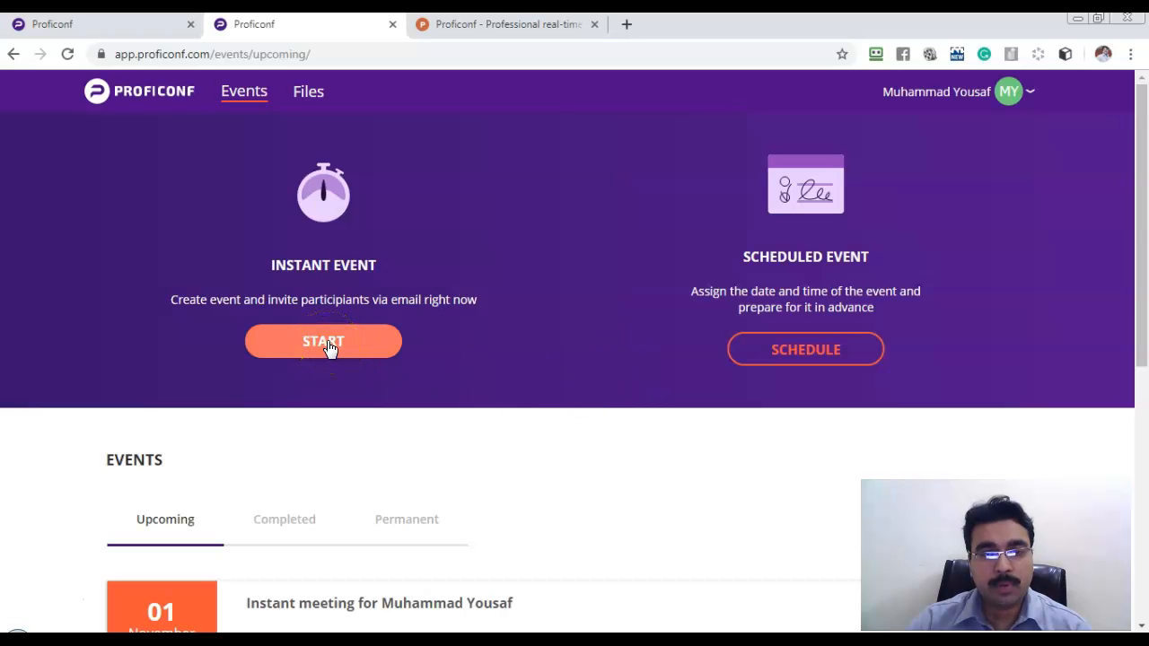
left_click(252, 311)
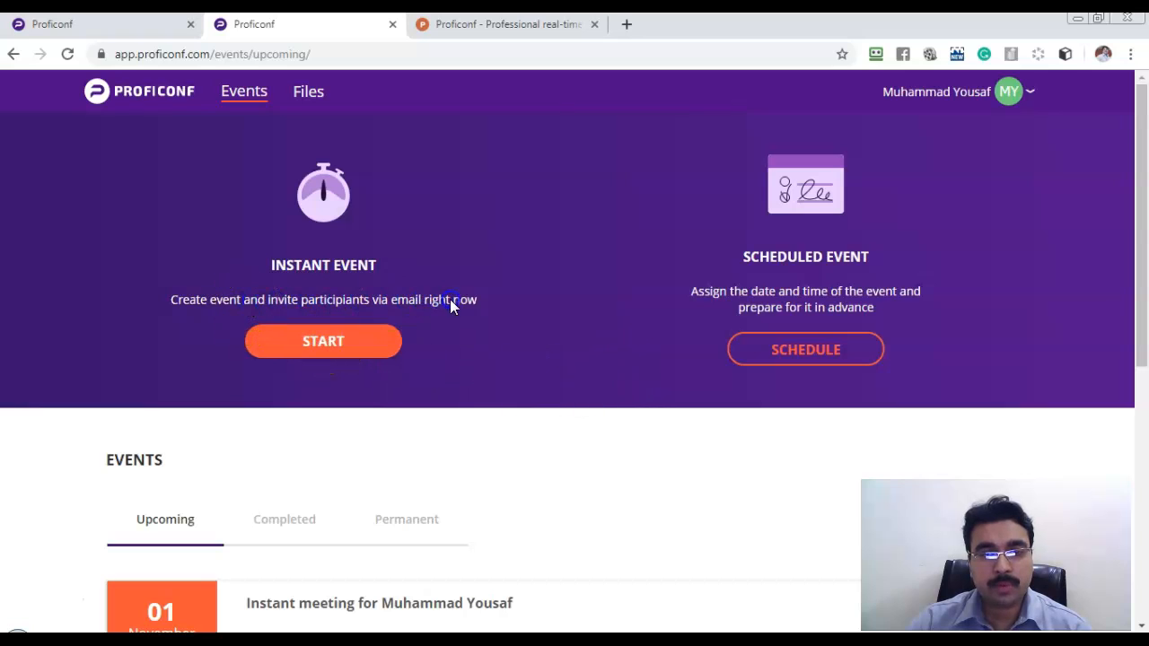
left_click(334, 345)
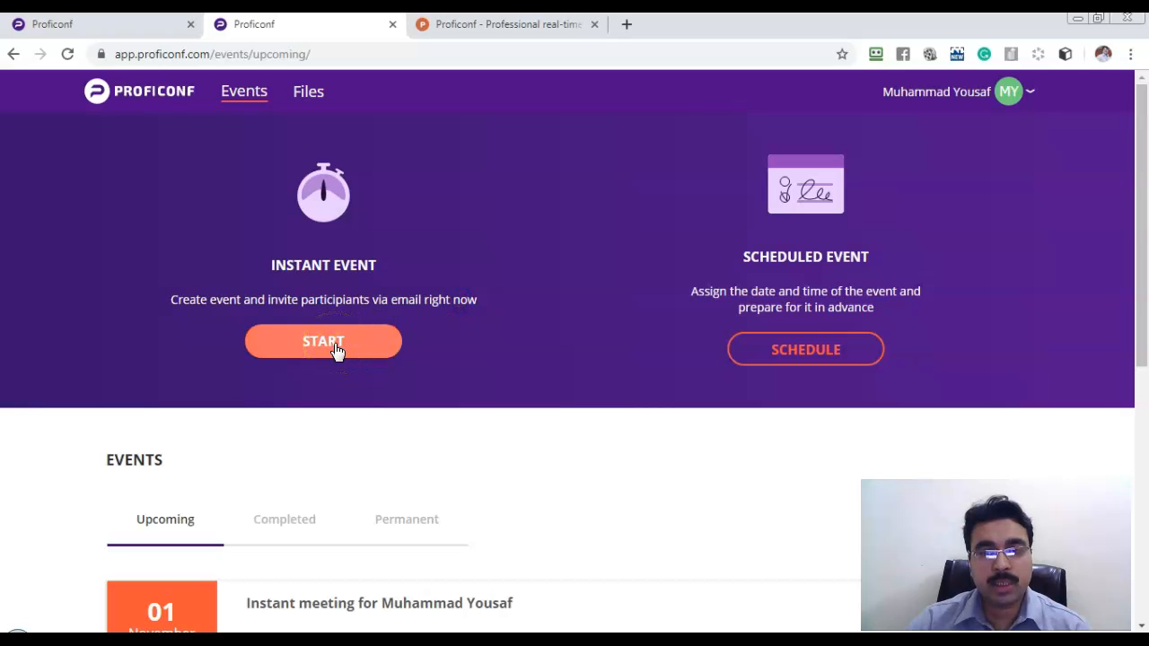
Start an instant meeting and continue past the device error into the conference room.
left_click(328, 350)
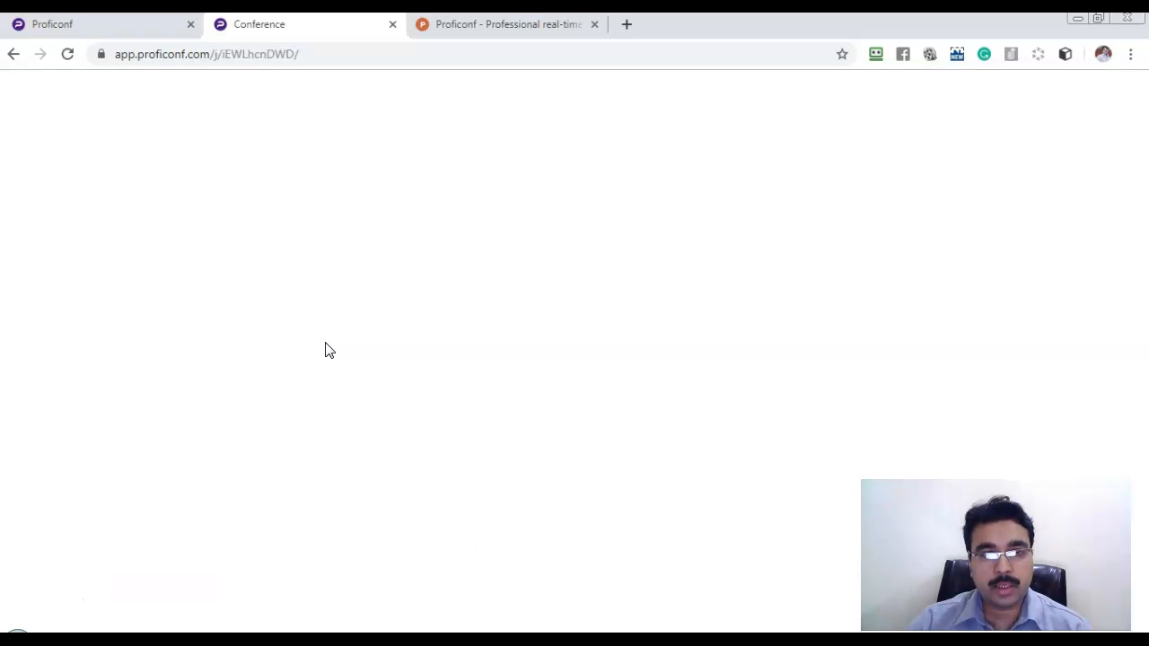
left_click(319, 338)
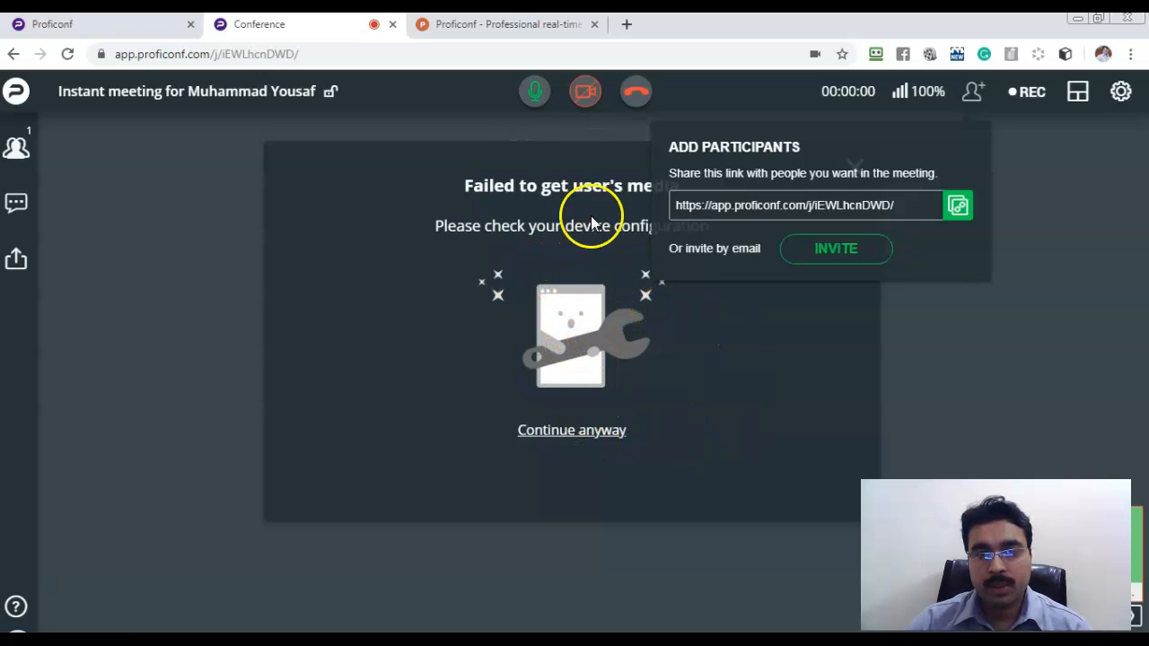
left_click(608, 437)
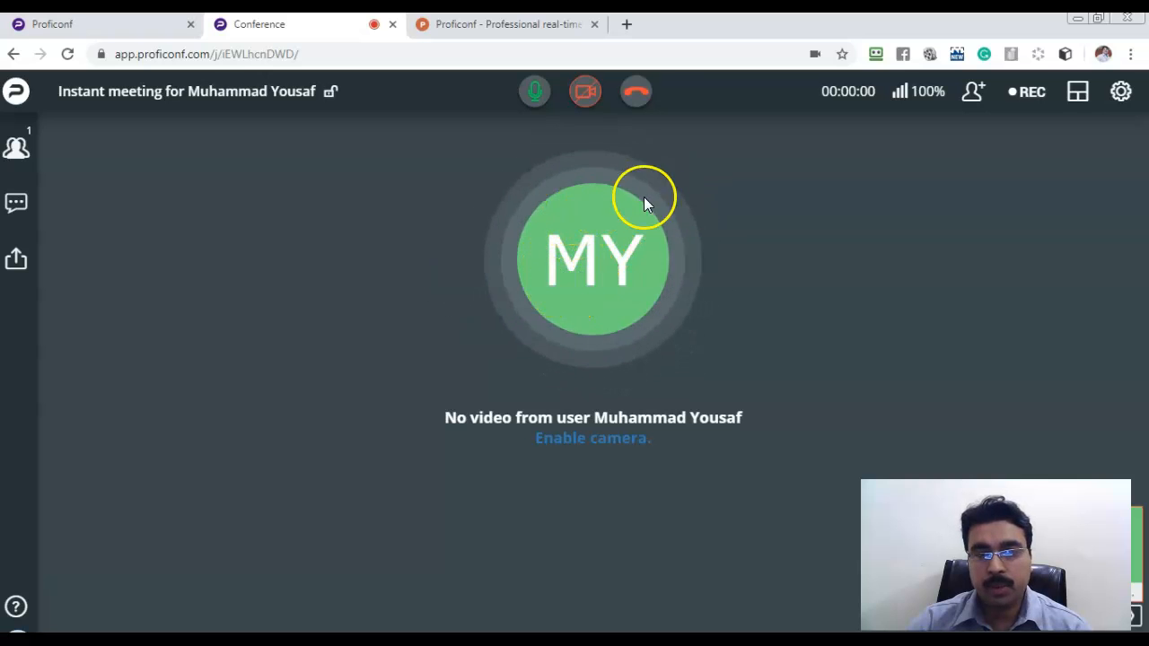
Toggle the microphone off and on, try the camera, and continue without video.
left_click(538, 94)
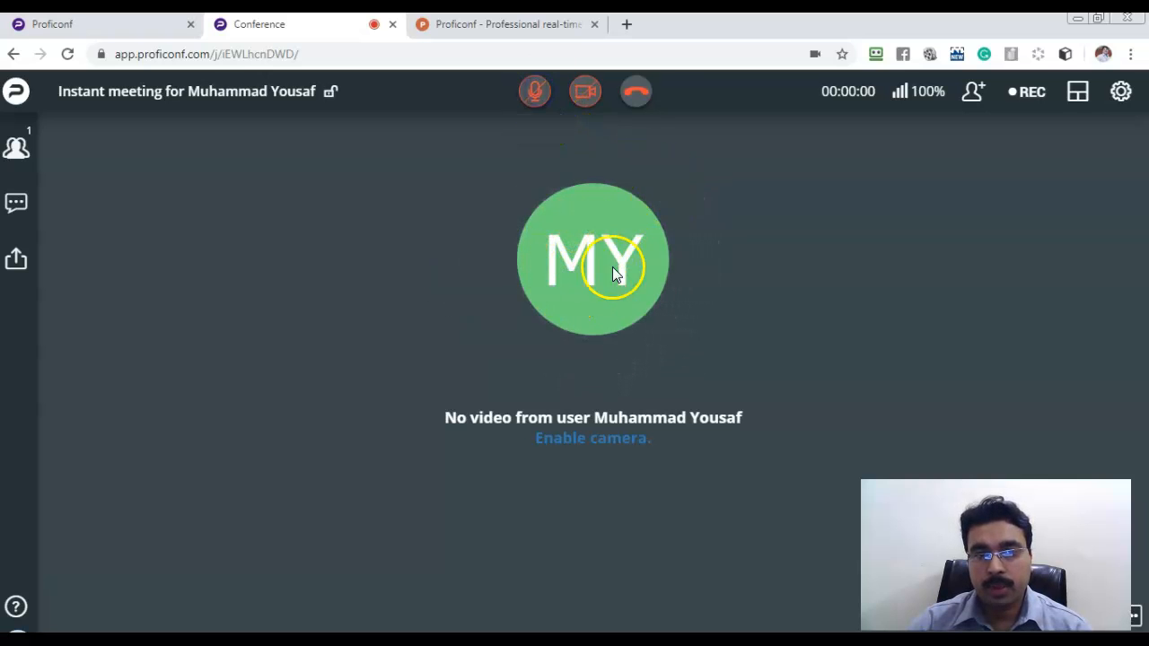
left_click(534, 91)
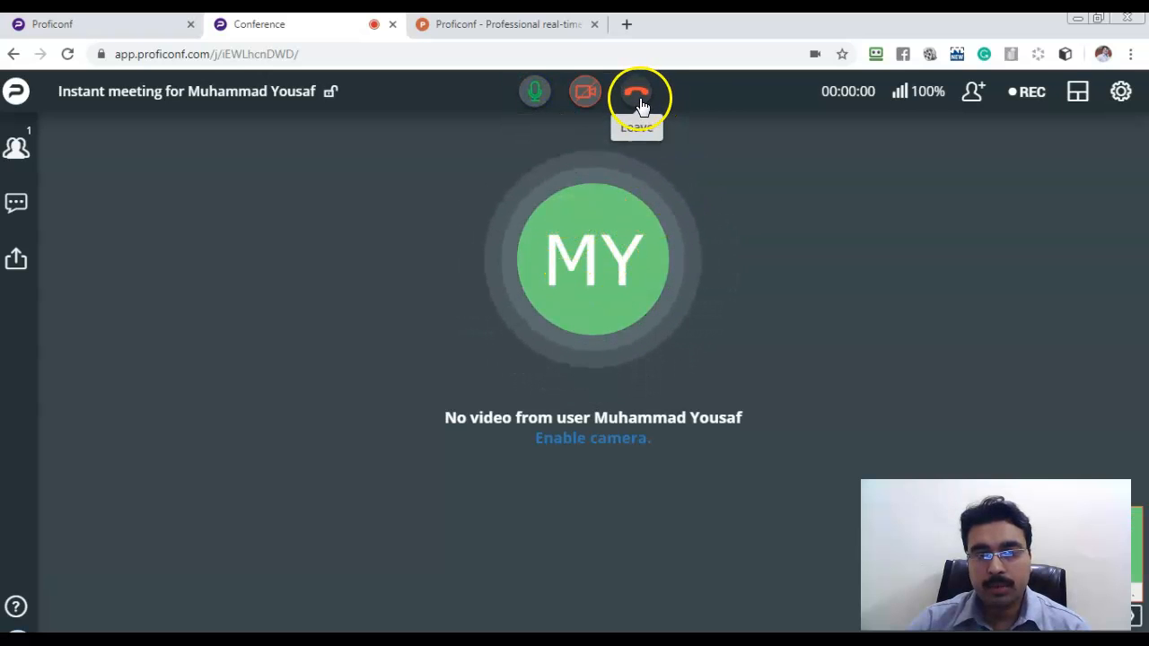
left_click(585, 93)
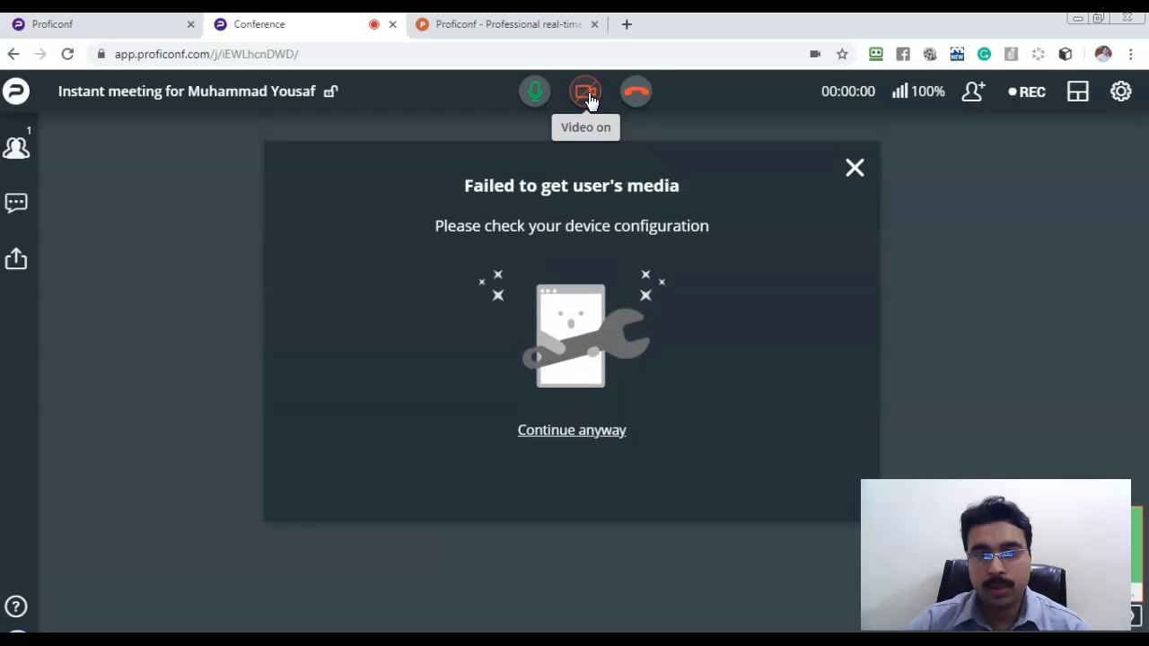
left_click(553, 423)
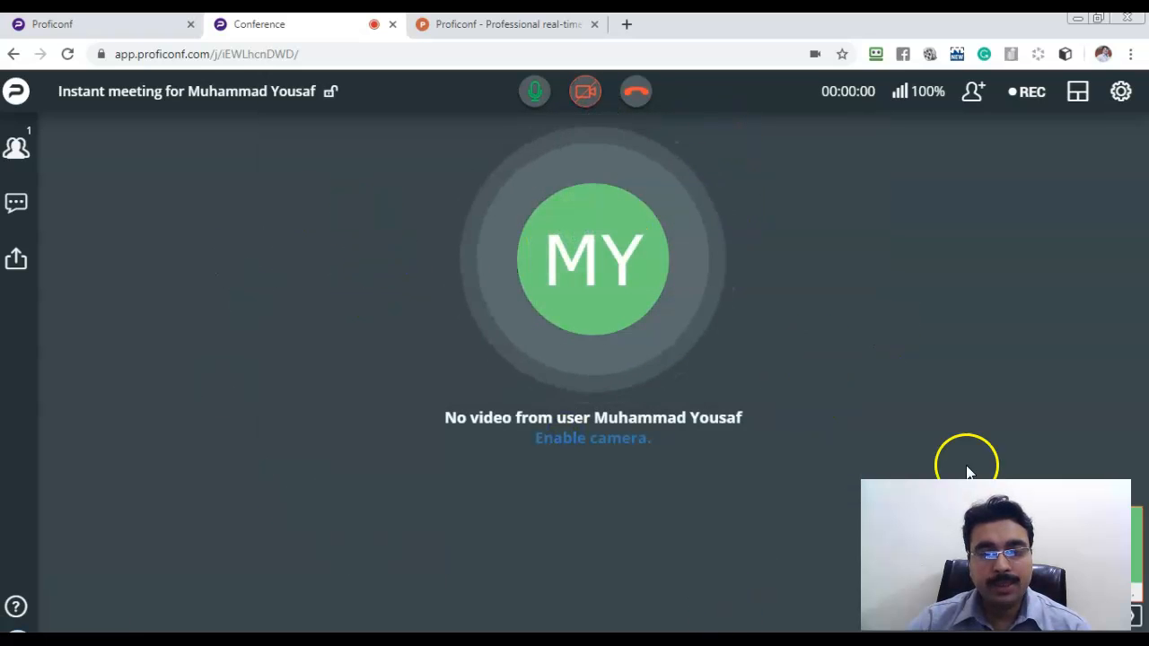
Copy the meeting's invite link from the Invite participants panel for use in Firefox.
left_click(973, 95)
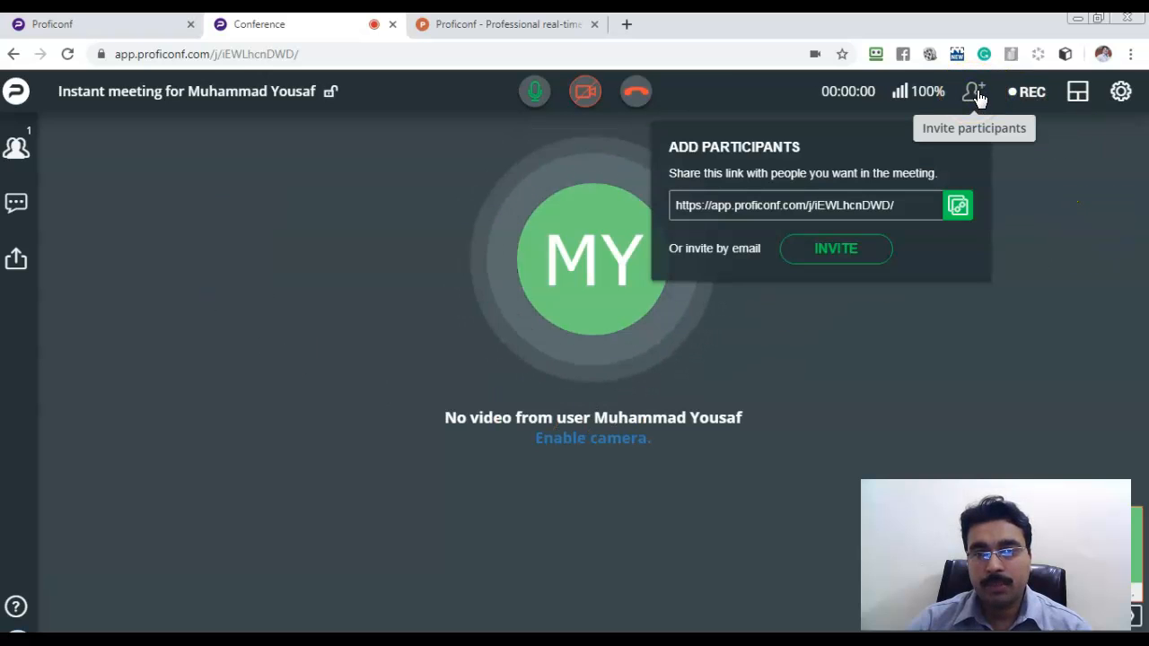
left_click(975, 102)
left_click(960, 206)
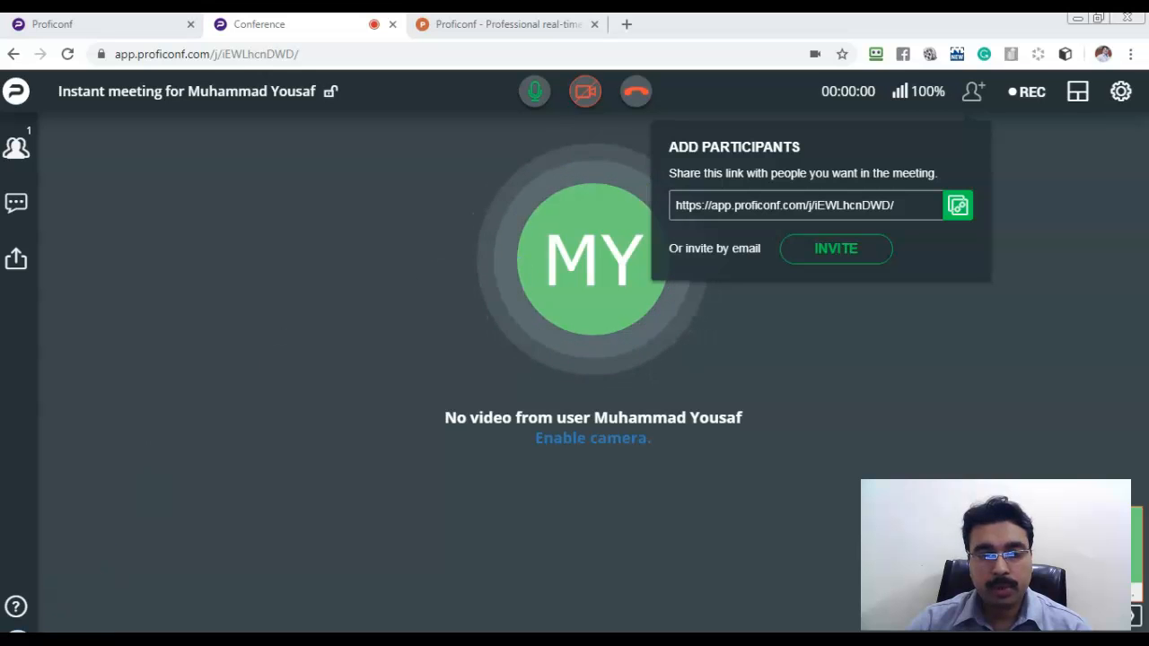
left_click(849, 303)
left_click(108, 617)
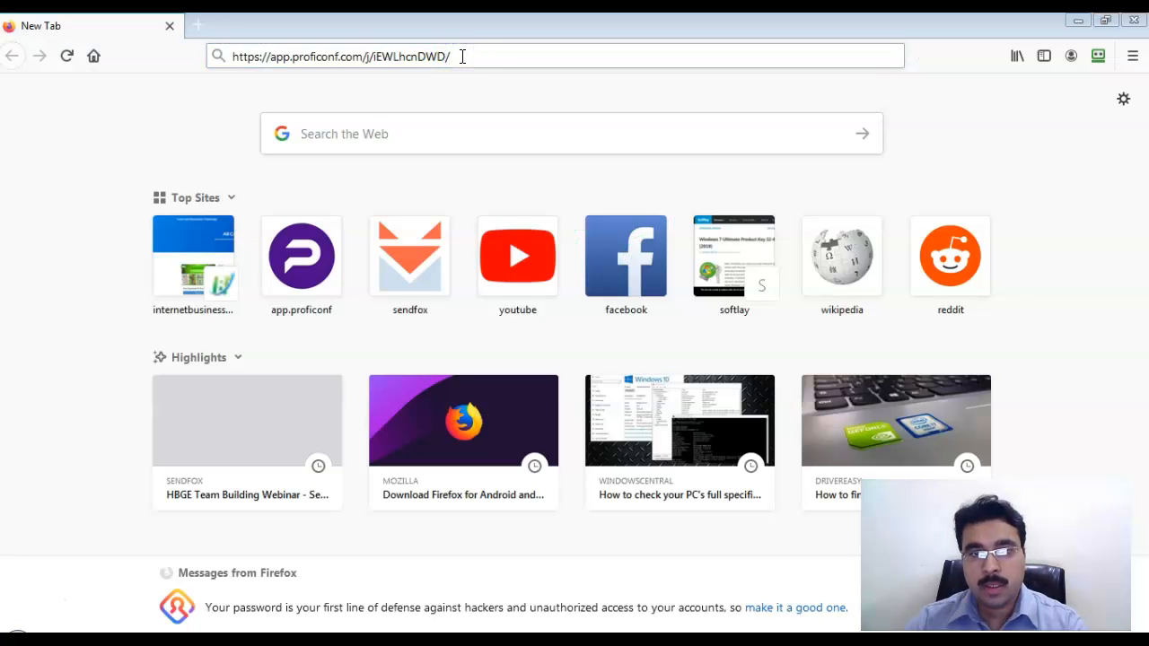
Load the meeting link in Firefox and submit a guest e-mail address.
left_click(462, 56)
key("Return")
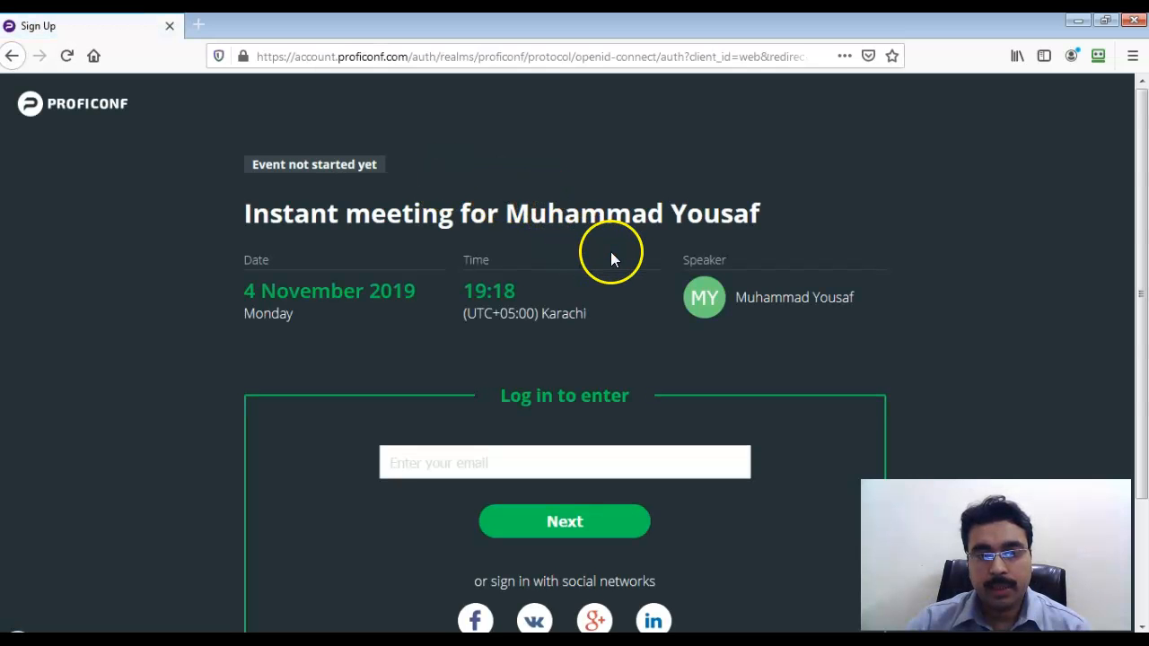
scroll(438, 249, "down", 3)
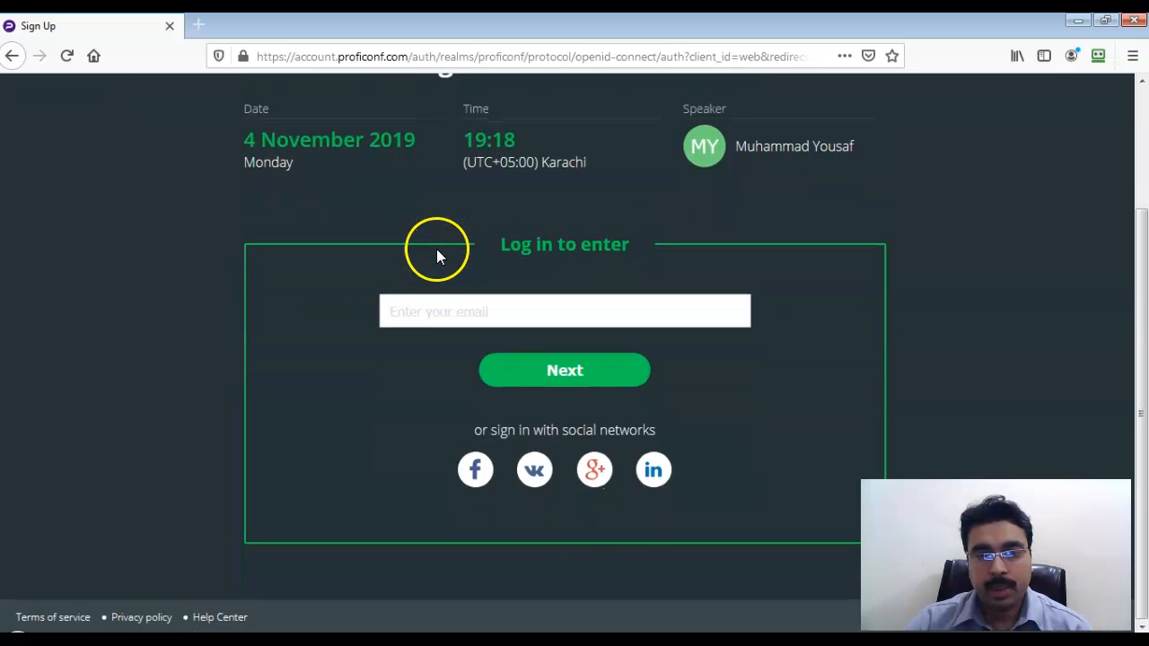
left_click(528, 311)
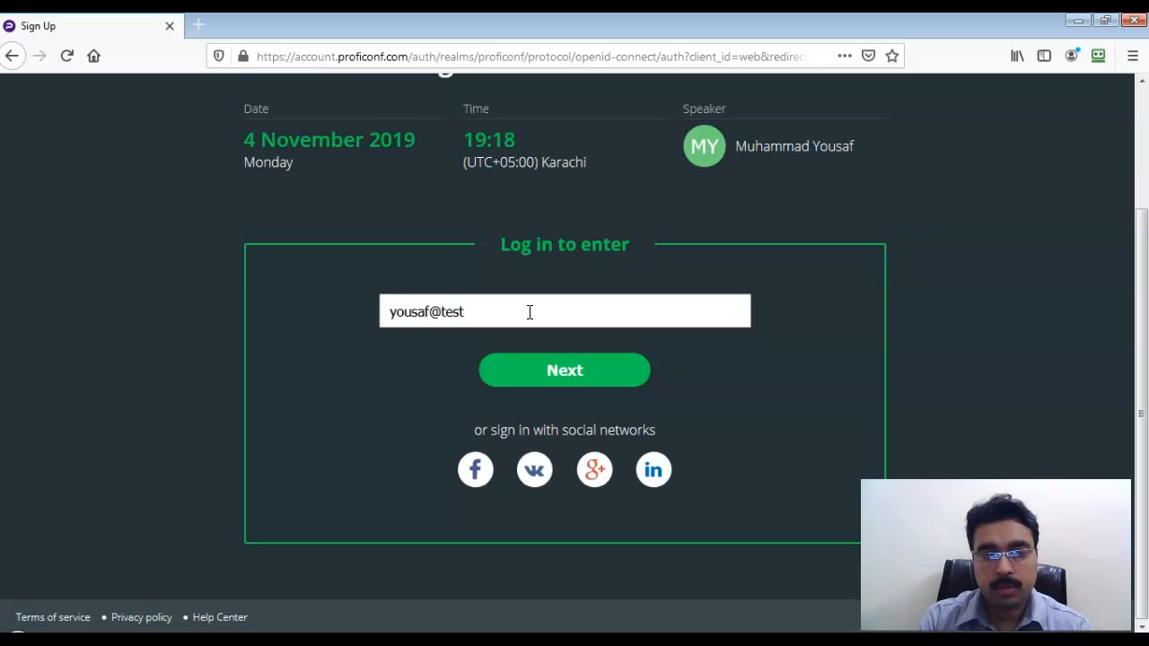
scroll(585, 267, "up", 3)
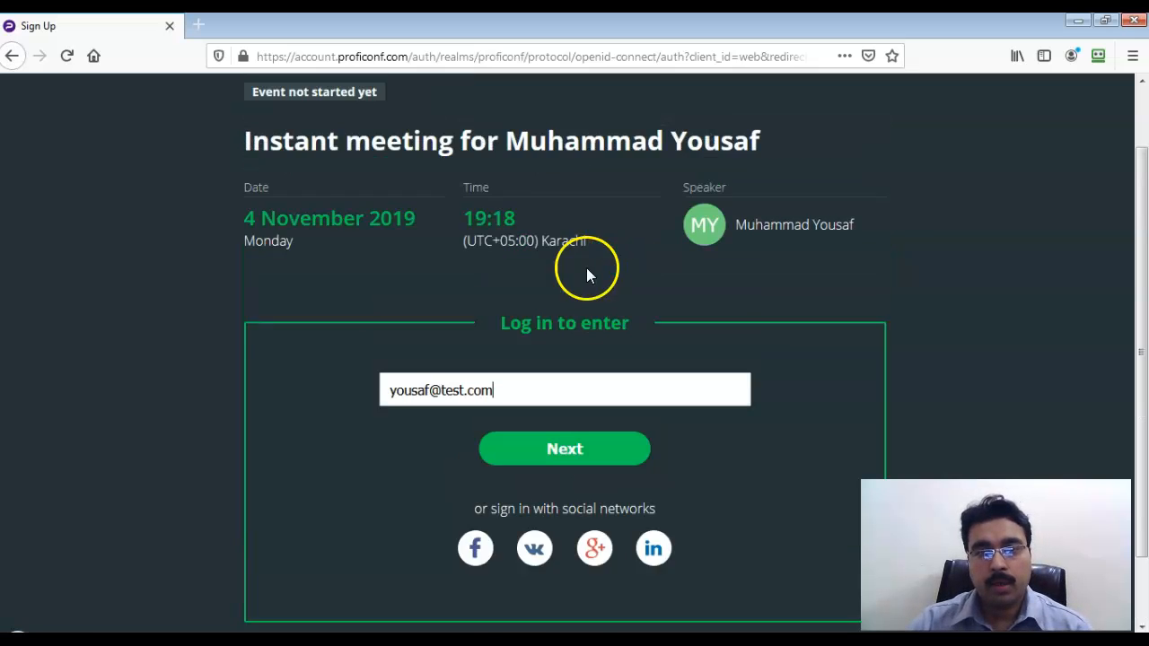
scroll(295, 271, "down", 3)
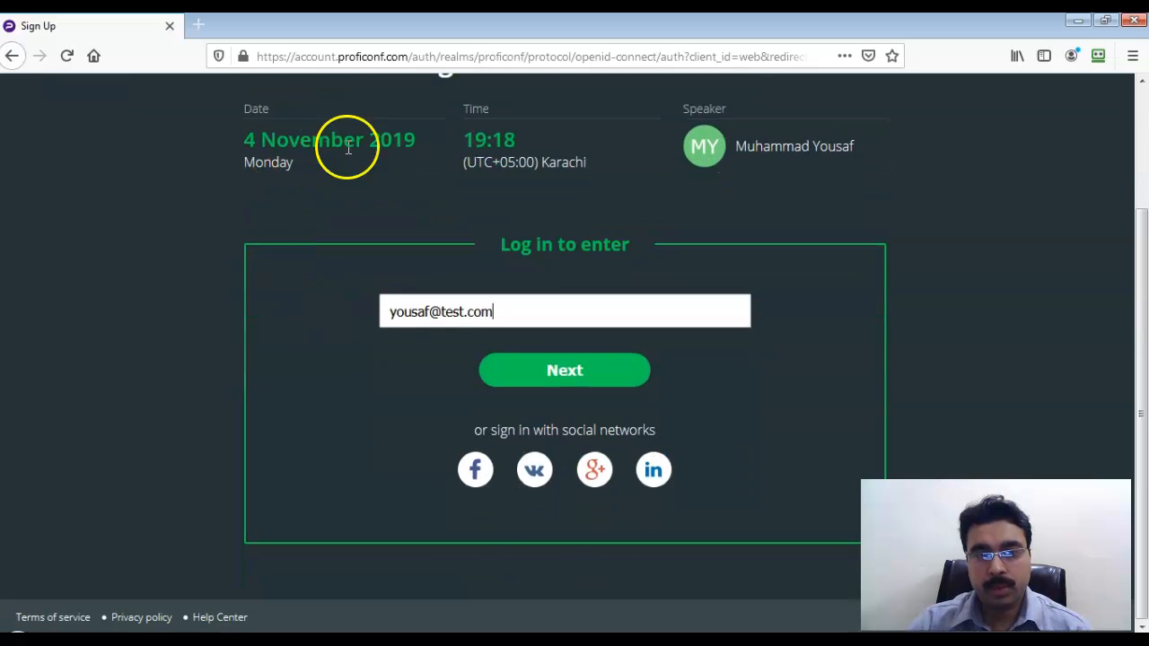
left_click(577, 378)
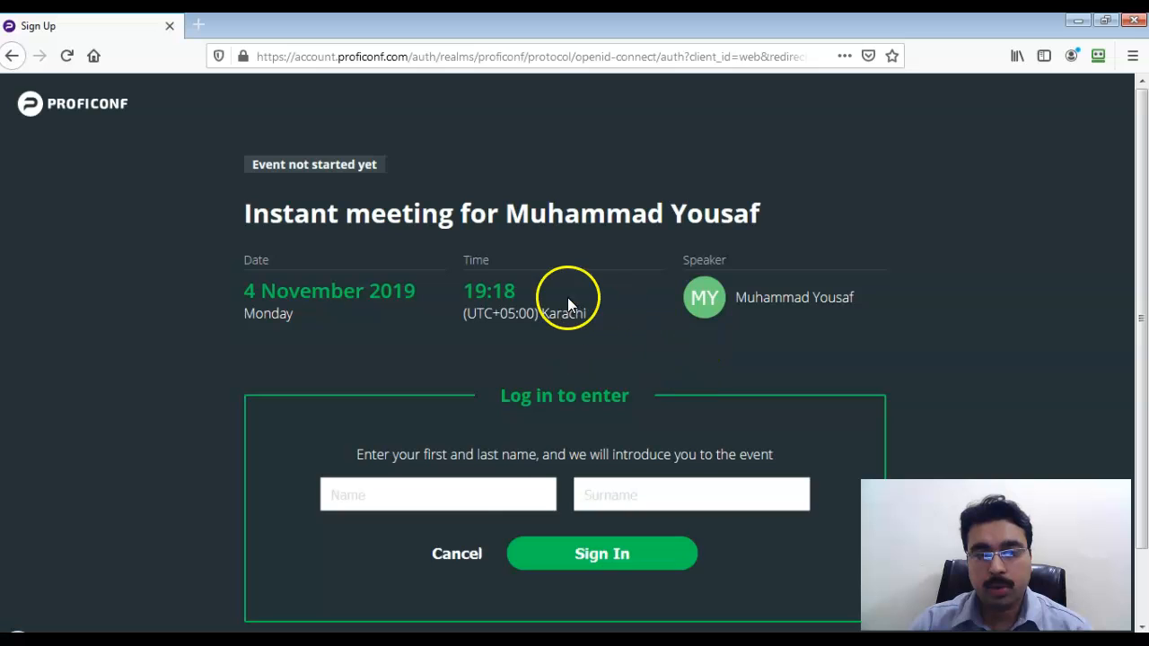
Enter the guest's first name and surname and sign in to the meeting's event page.
left_click(508, 505)
key("Tab")
left_click(585, 552)
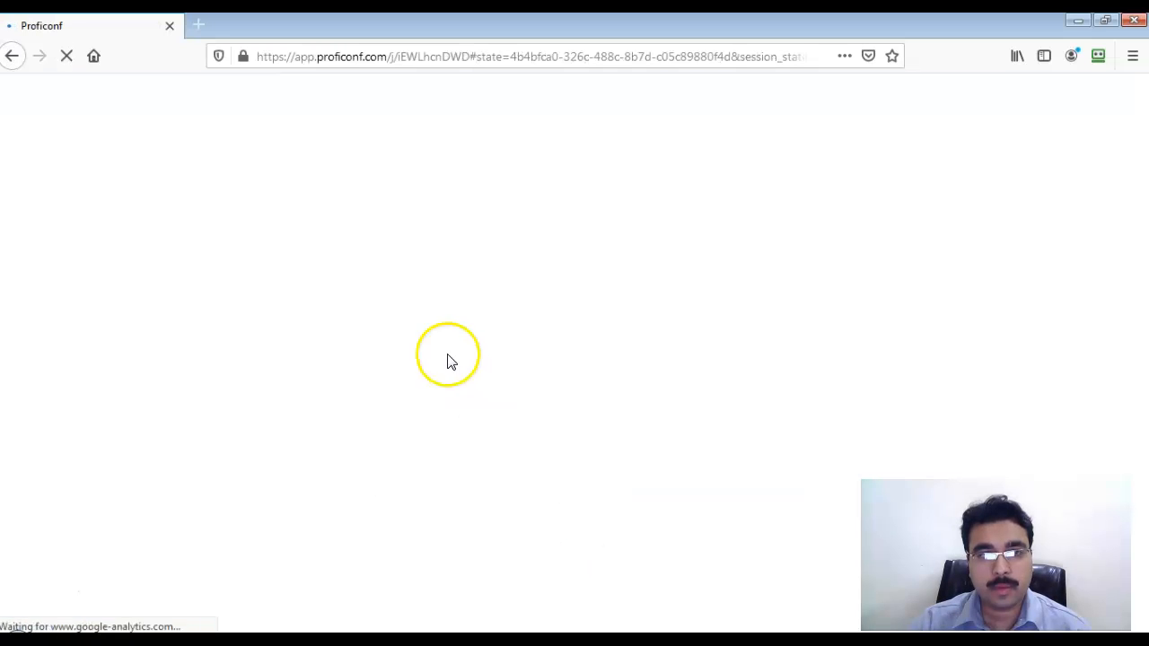
left_click(418, 286)
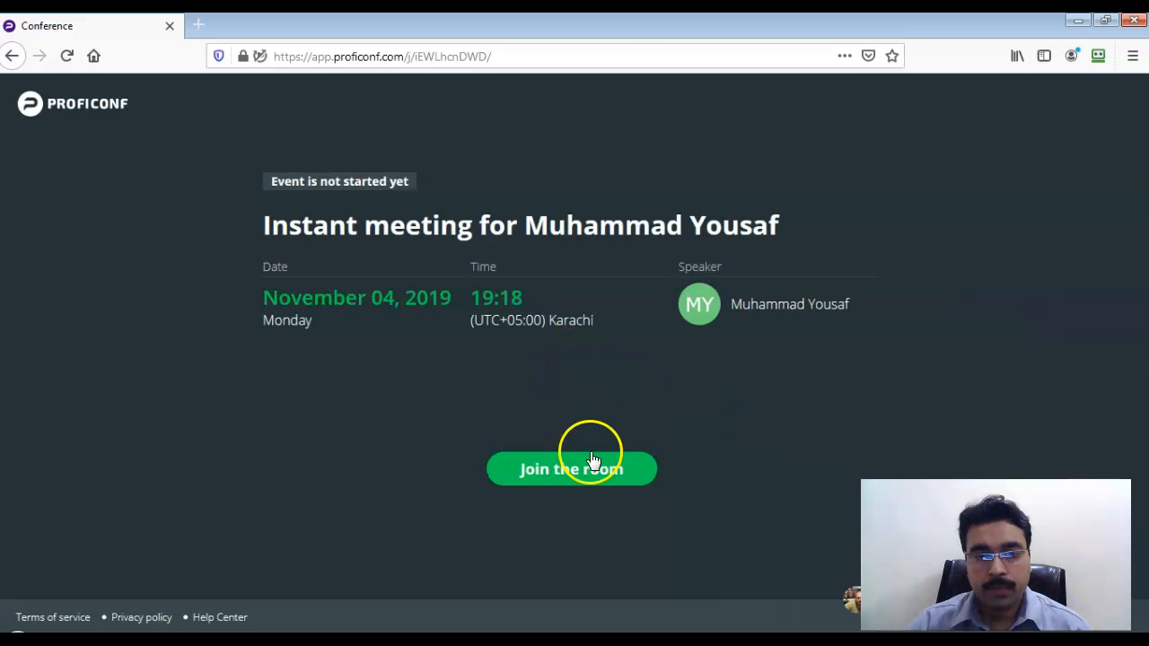
Join the meeting room as the guest, allow audio, and view the participants list.
left_click(589, 467)
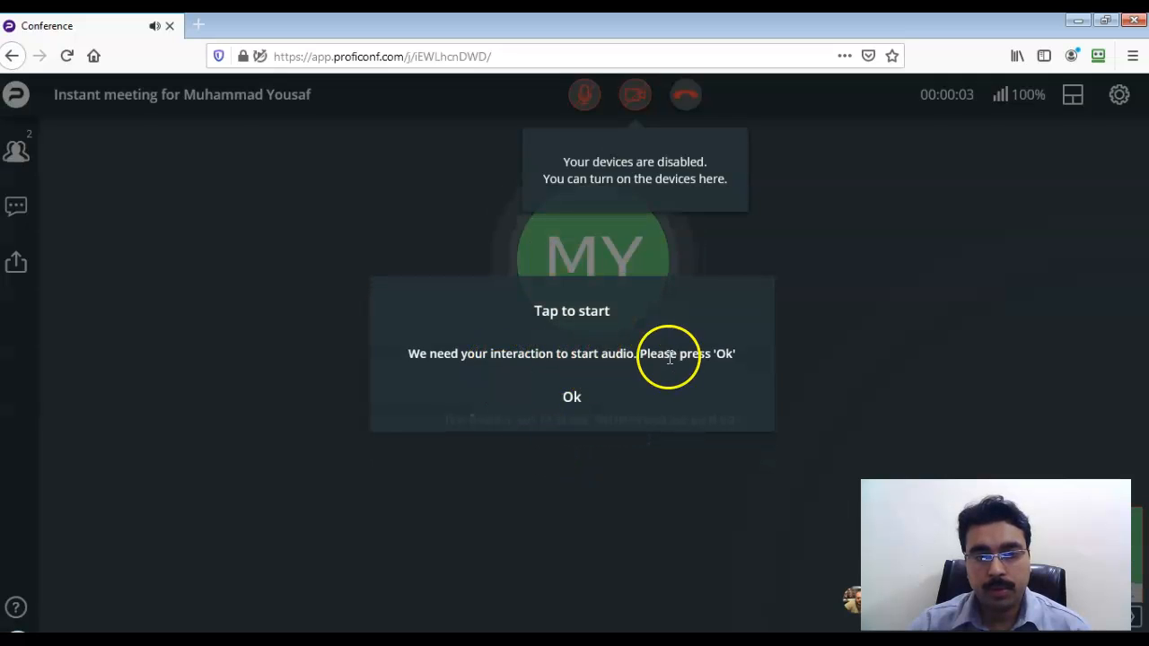
left_click(574, 398)
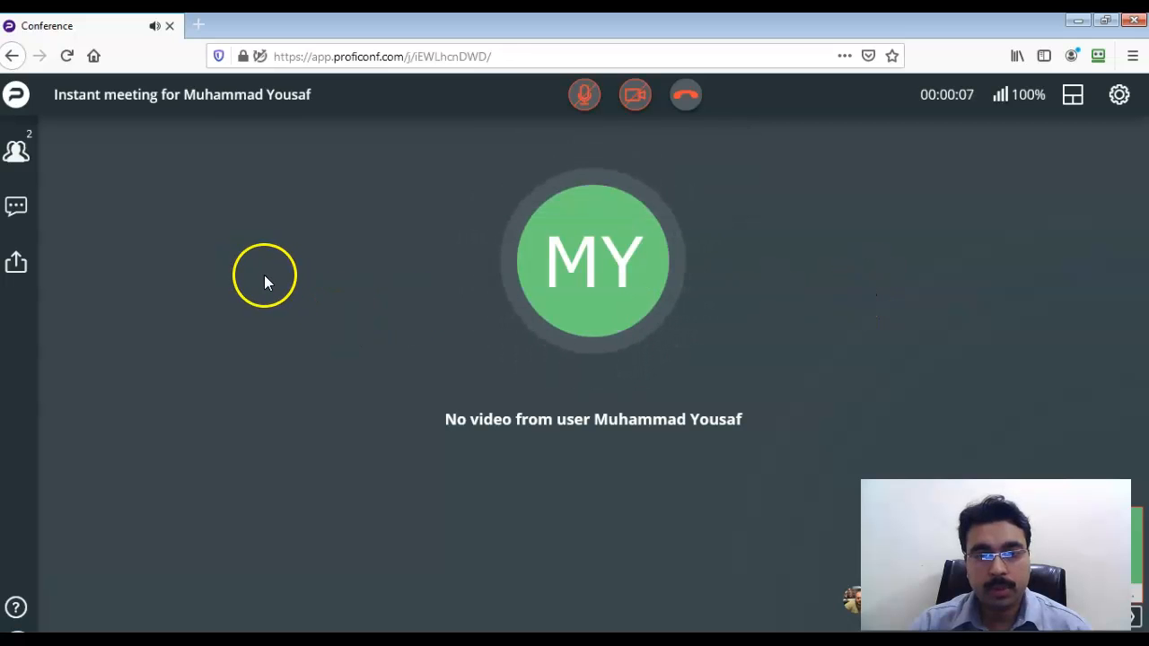
left_click(18, 152)
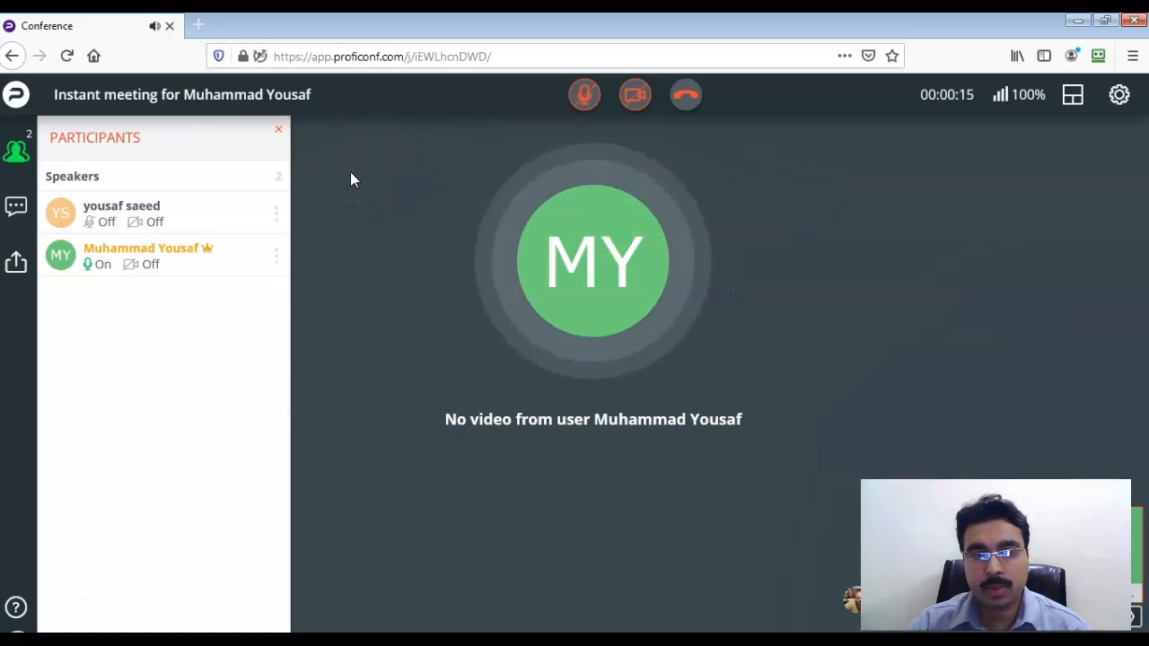
left_click(106, 199)
left_click(231, 309)
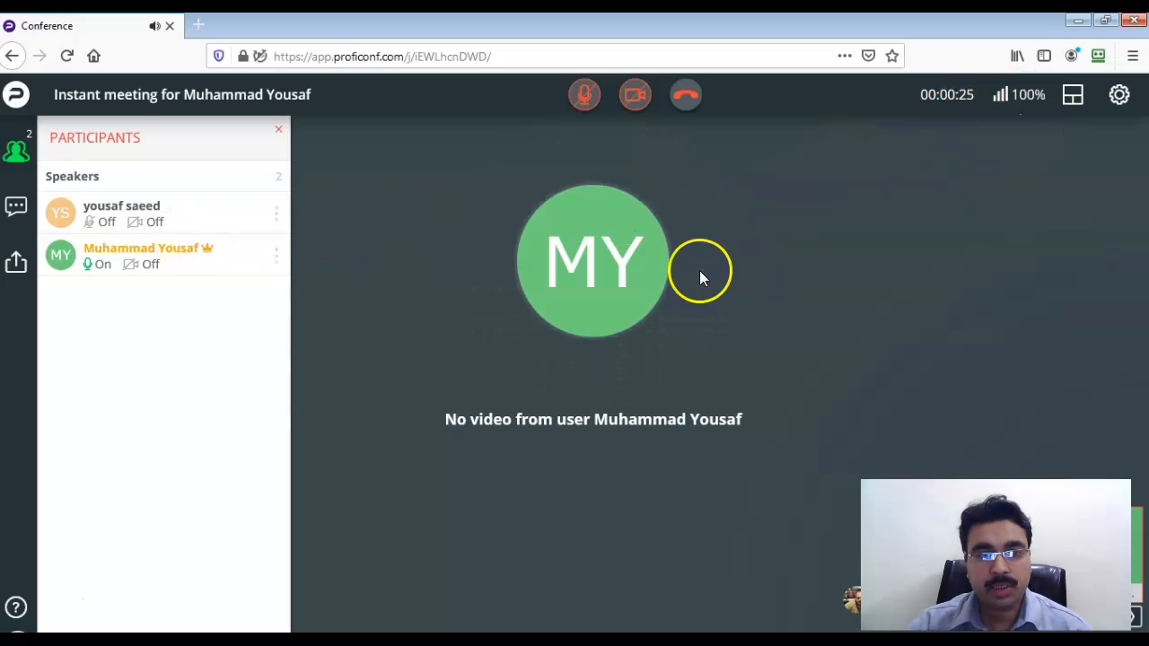
Look over the chat and content sharing options, then close the guest's Firefox window.
left_click(18, 207)
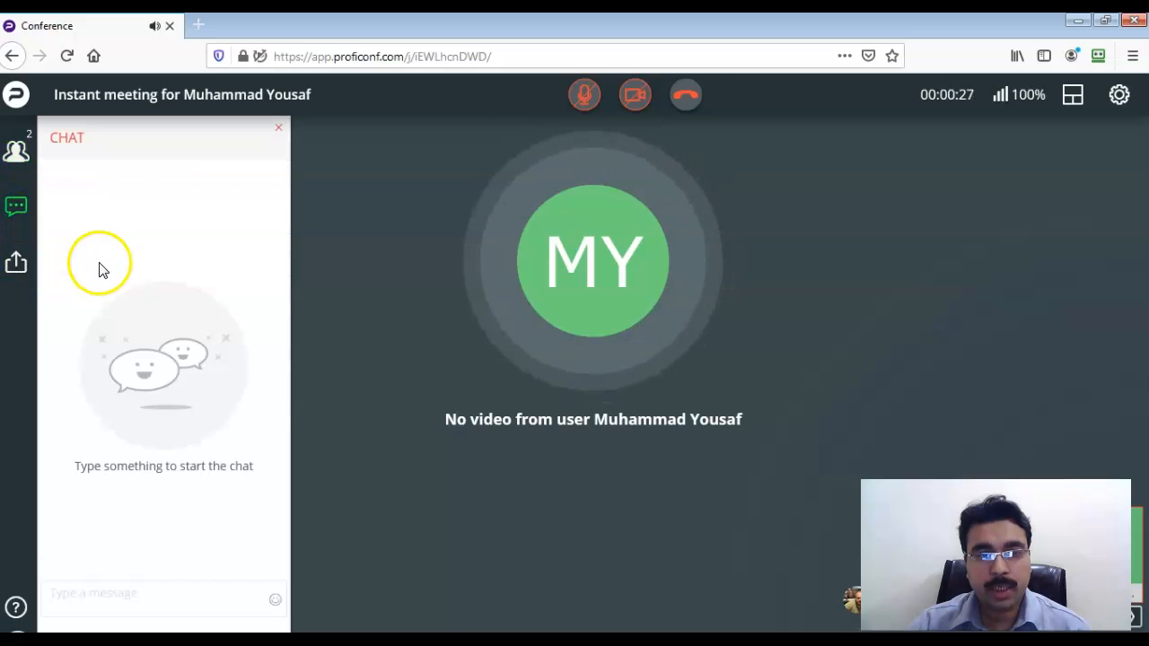
left_click(15, 264)
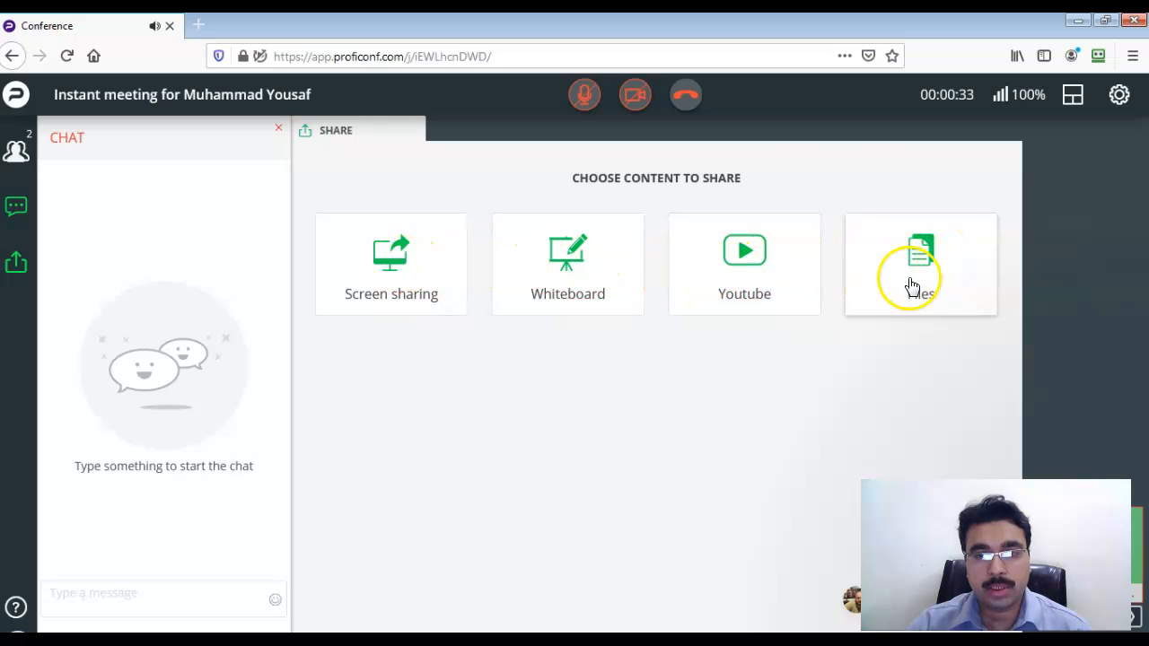
left_click(16, 151)
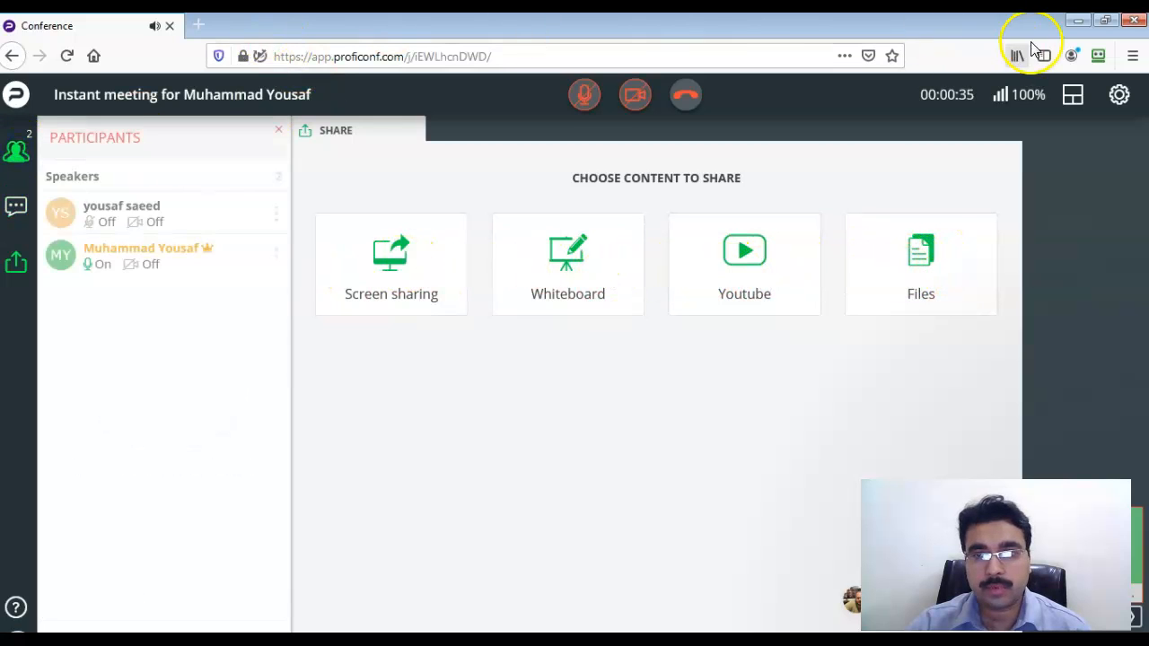
left_click(1132, 25)
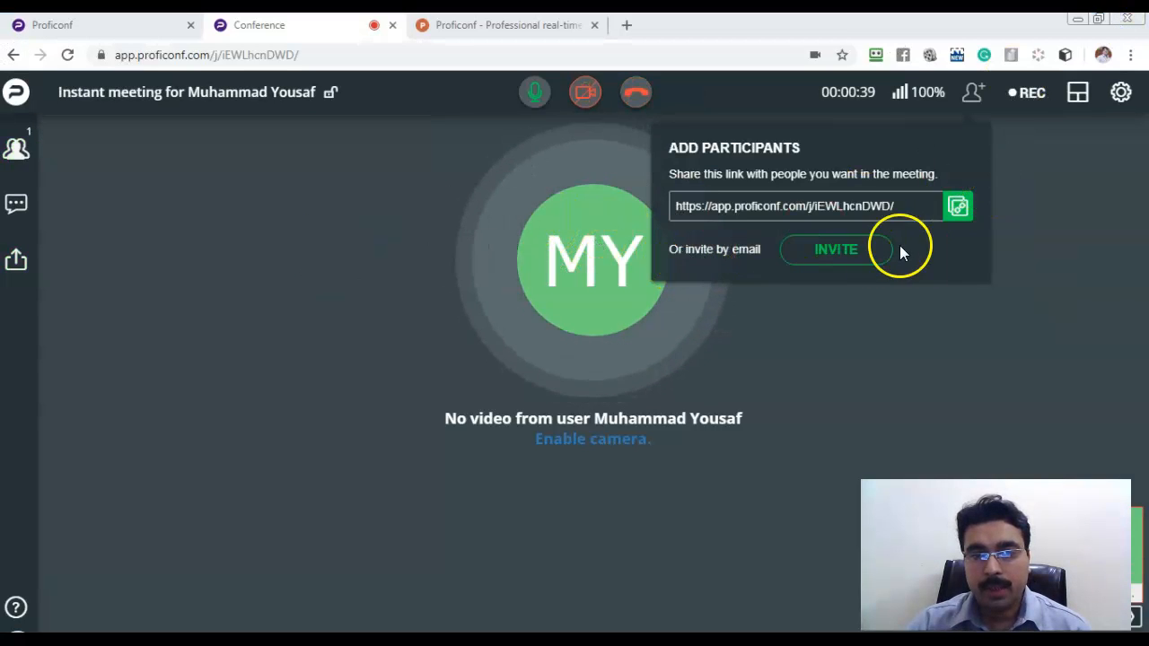
Invite a test contact as a speaker by email, then cancel the Add Participants dialog.
left_click(848, 251)
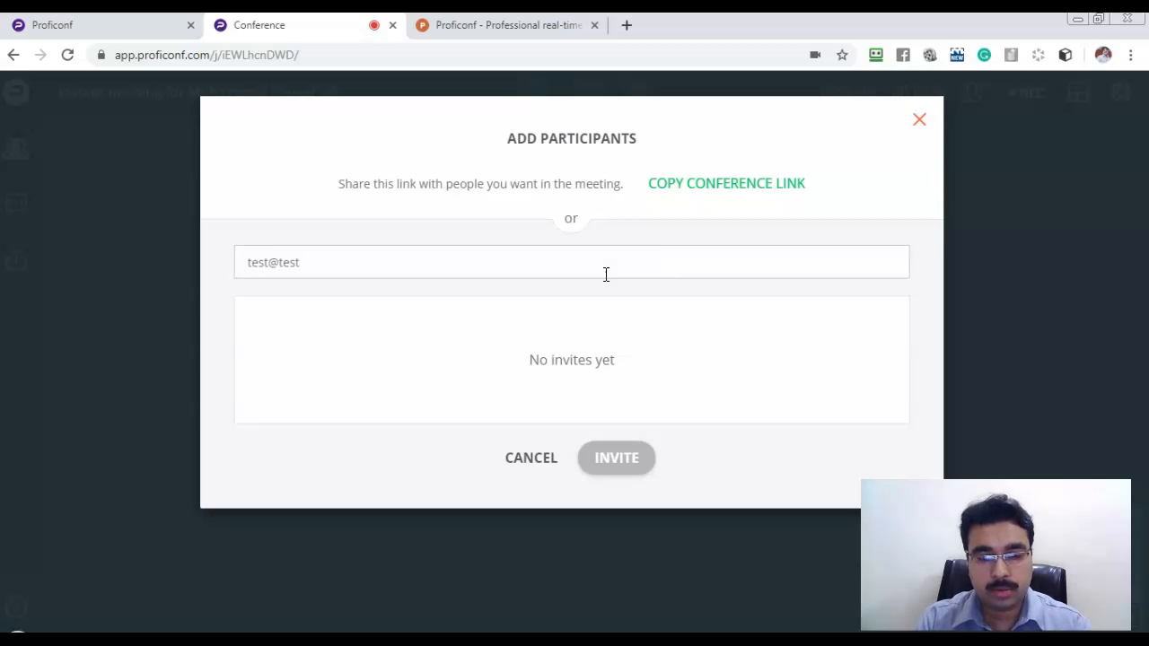
left_click(424, 310)
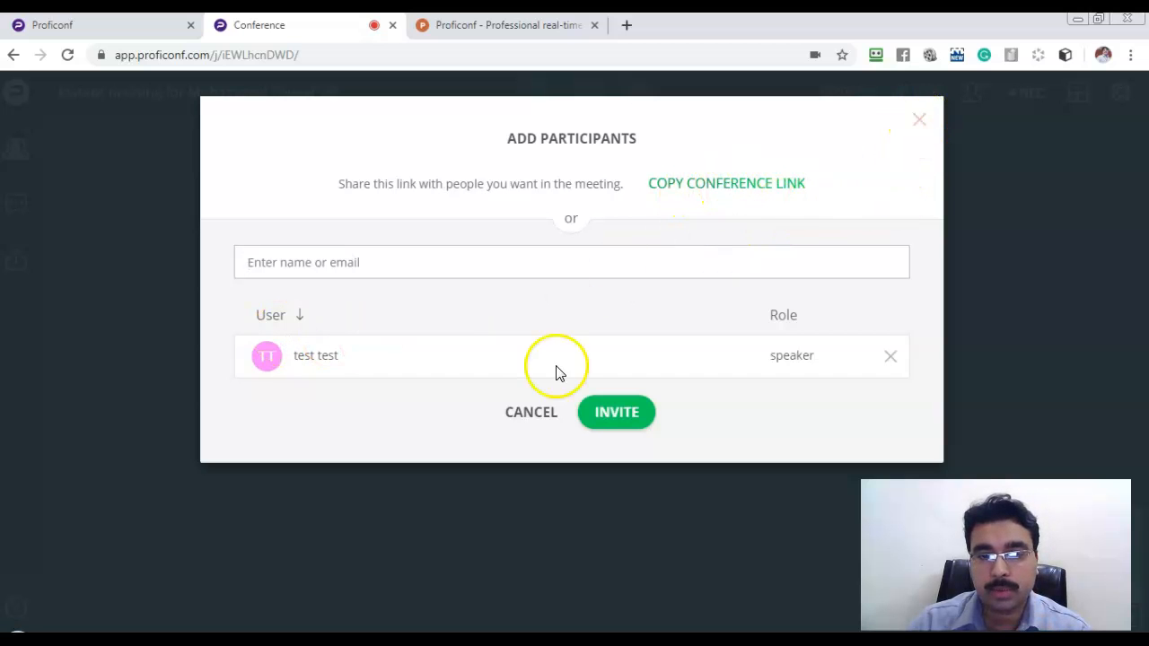
left_click(537, 409)
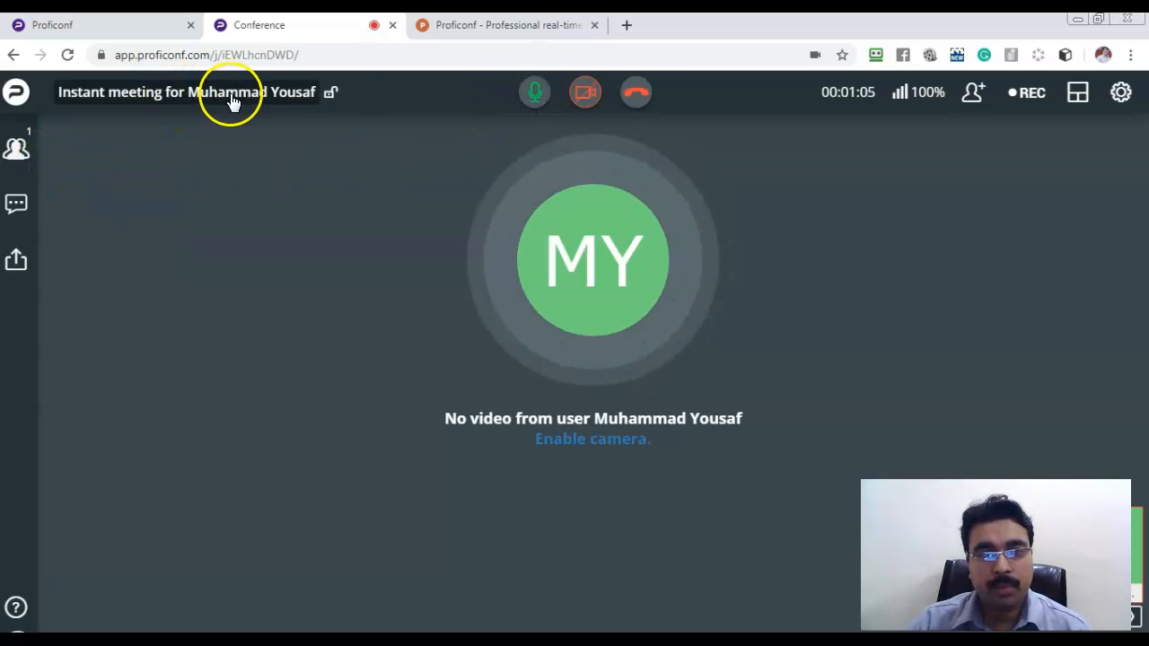
Start recording the meeting with chat, preview thumbnails and Record only me turned off.
mouse_move(330, 102)
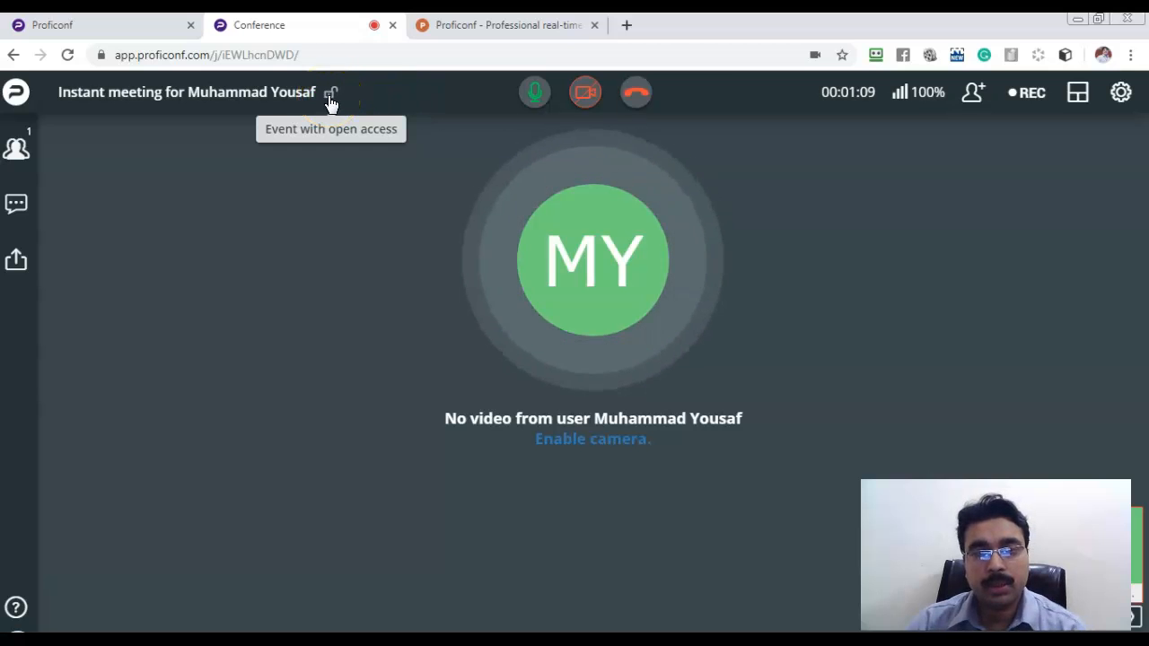
left_click(348, 105)
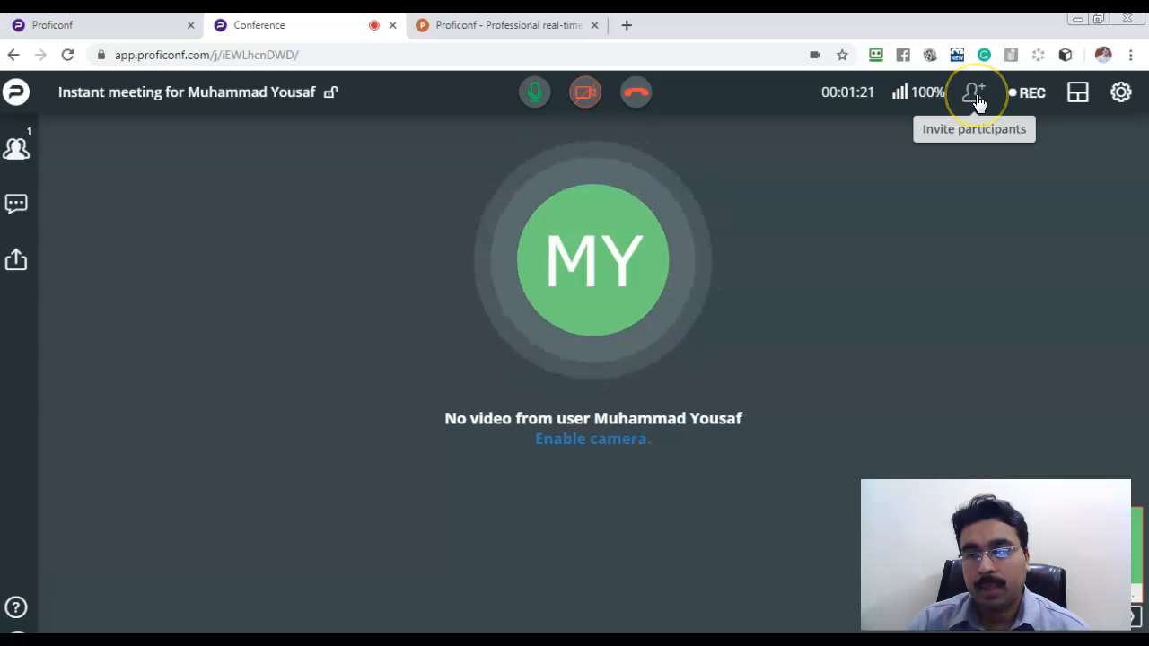
left_click(1037, 99)
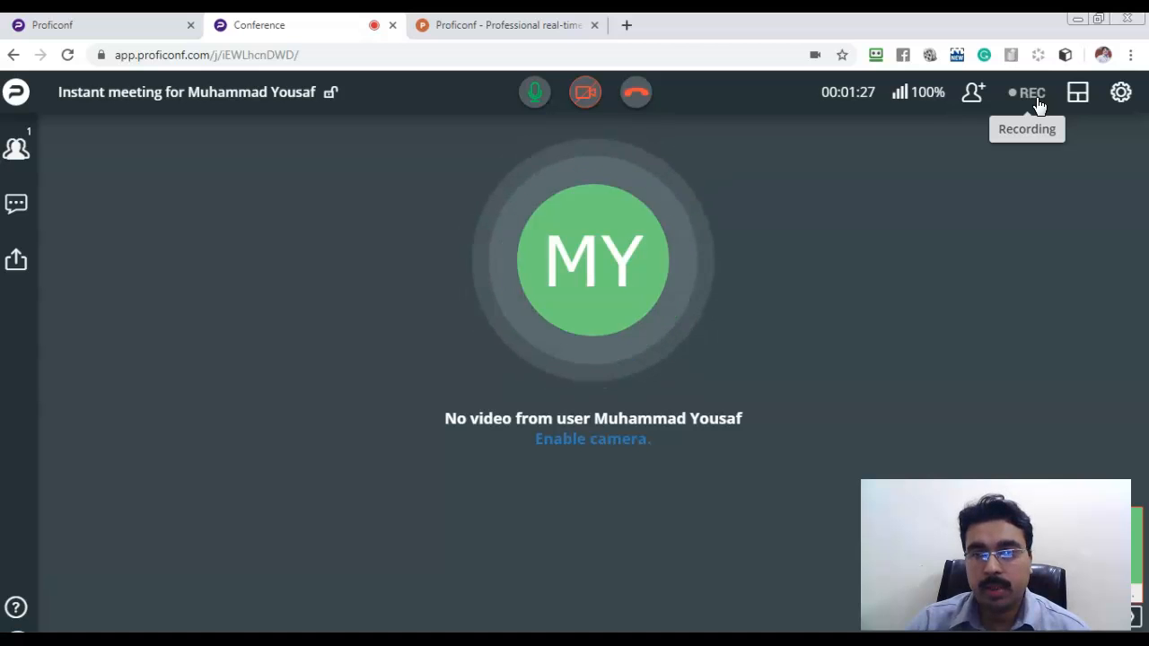
left_click(1036, 104)
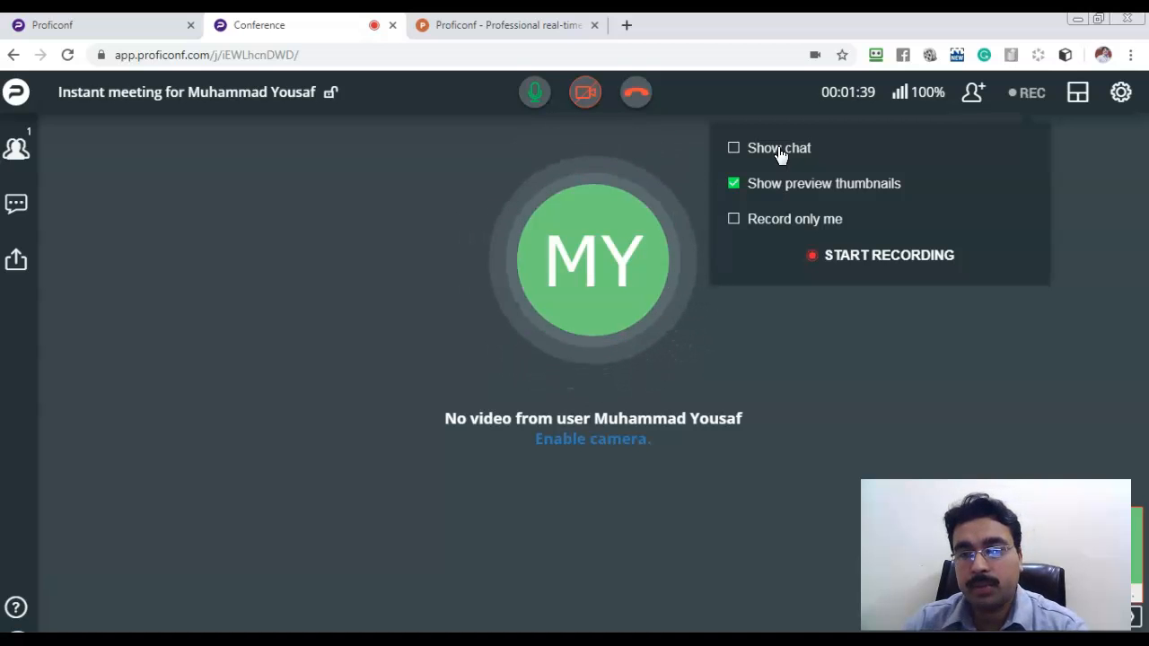
left_click(768, 151)
left_click(736, 152)
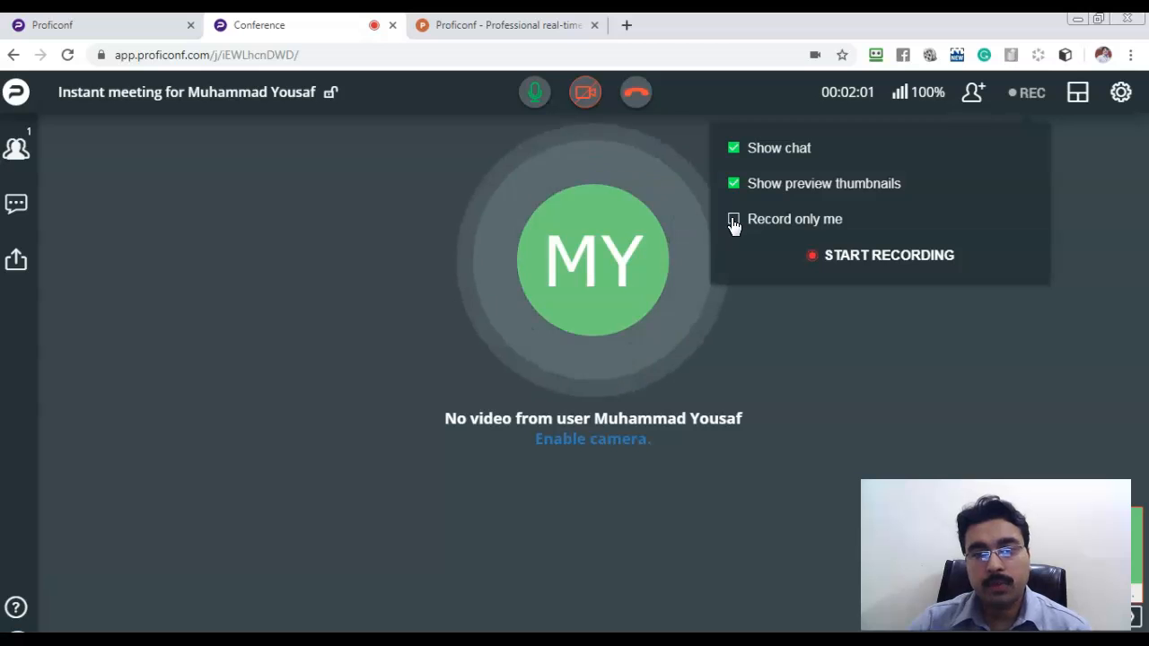
left_click(733, 221)
left_click(733, 220)
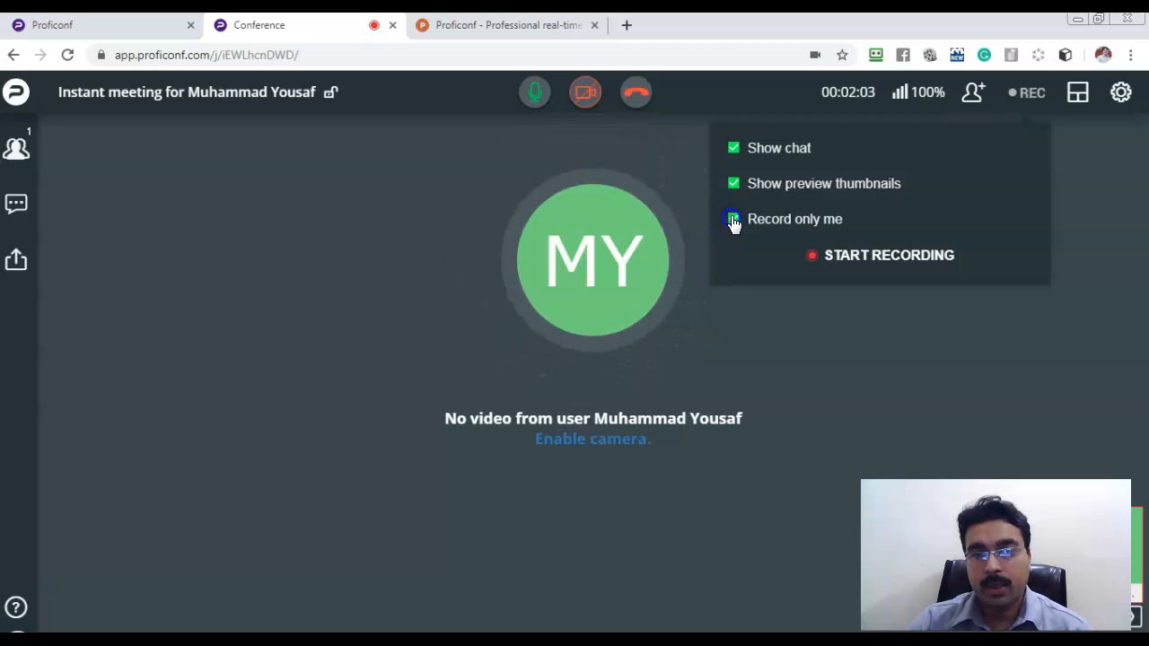
left_click(734, 184)
left_click(735, 148)
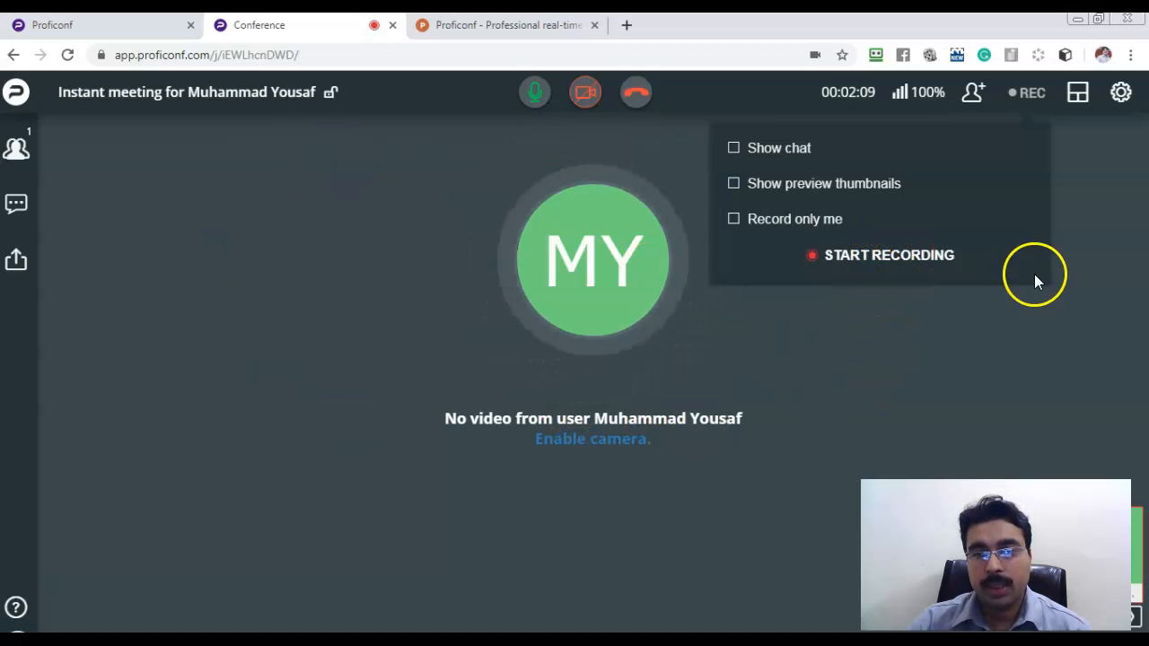
left_click(931, 264)
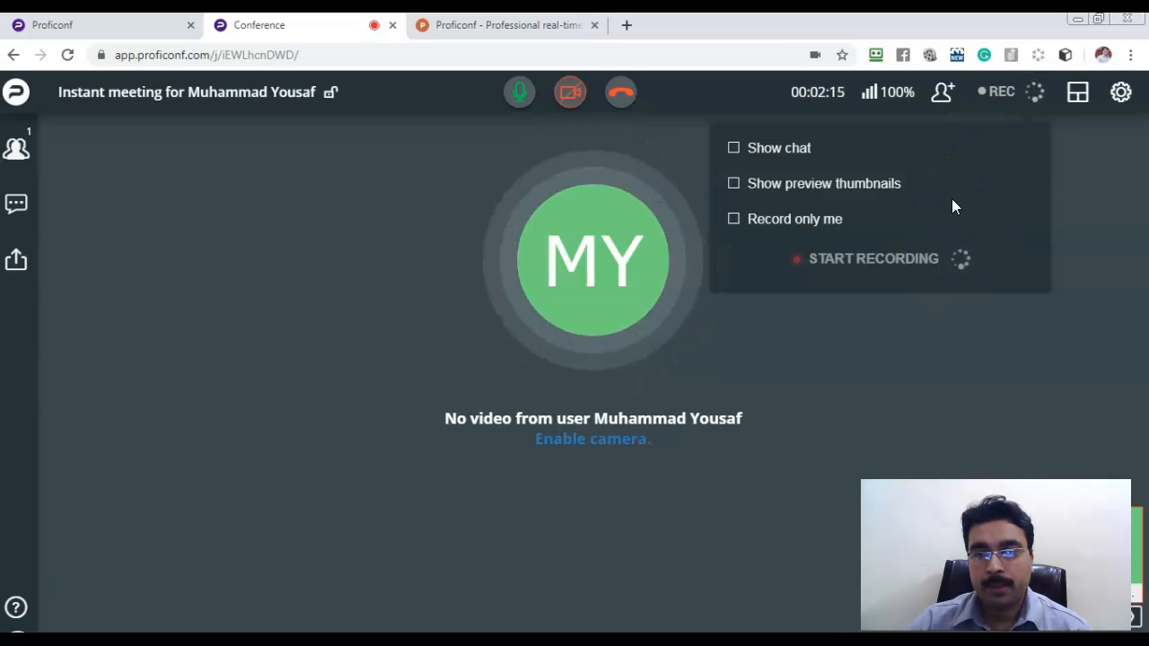
Dismiss the Recorder started notice, then toggle chat and thumbnails, finally leaving both out of the recording.
left_click(978, 165)
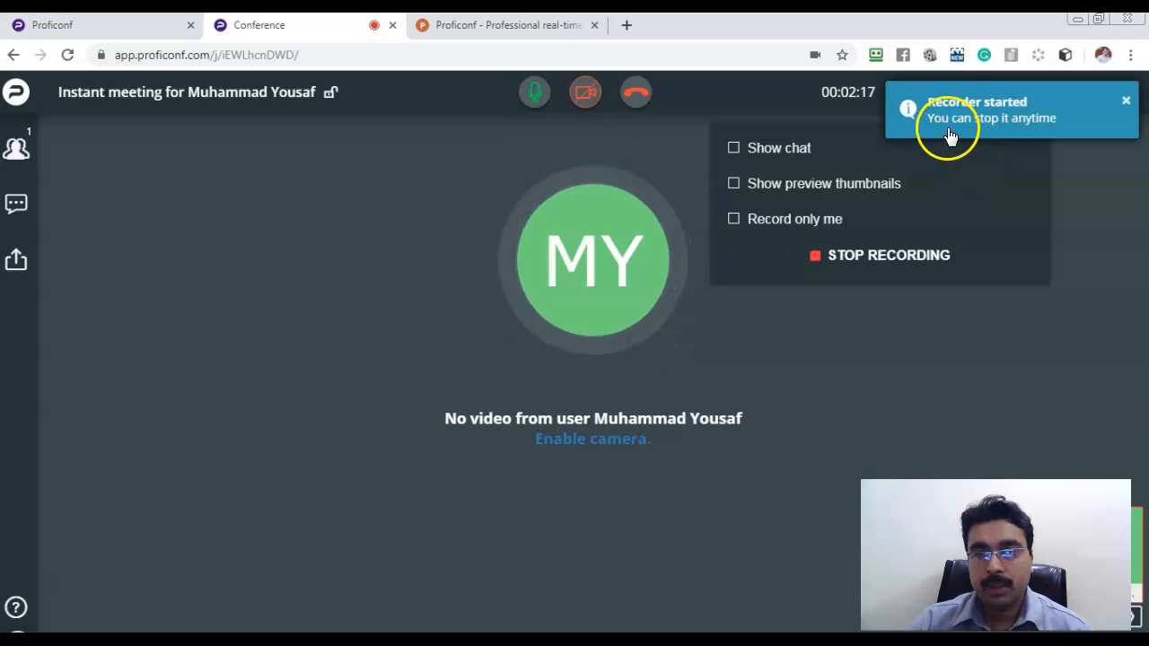
left_click(1092, 183)
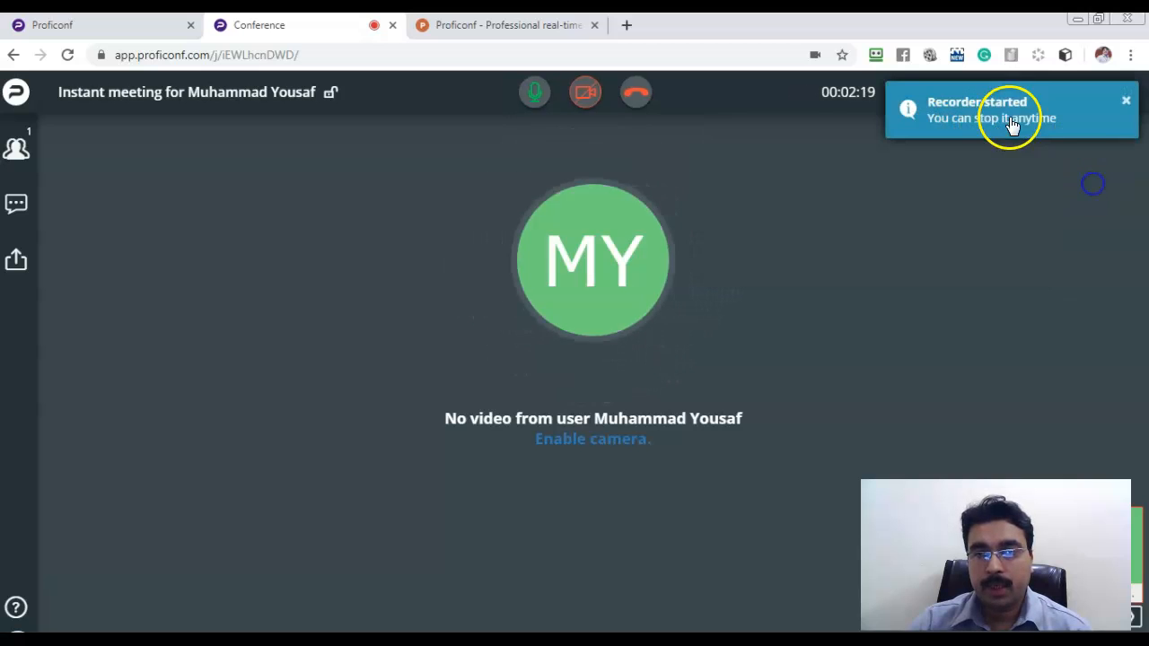
left_click(1126, 99)
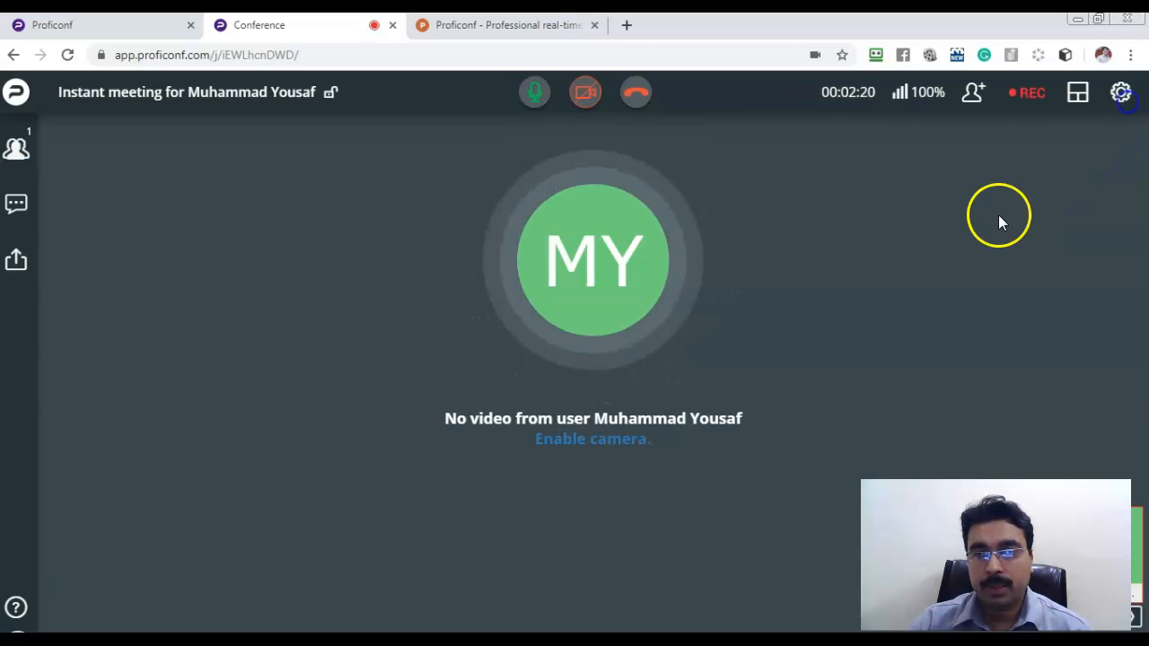
left_click(1030, 97)
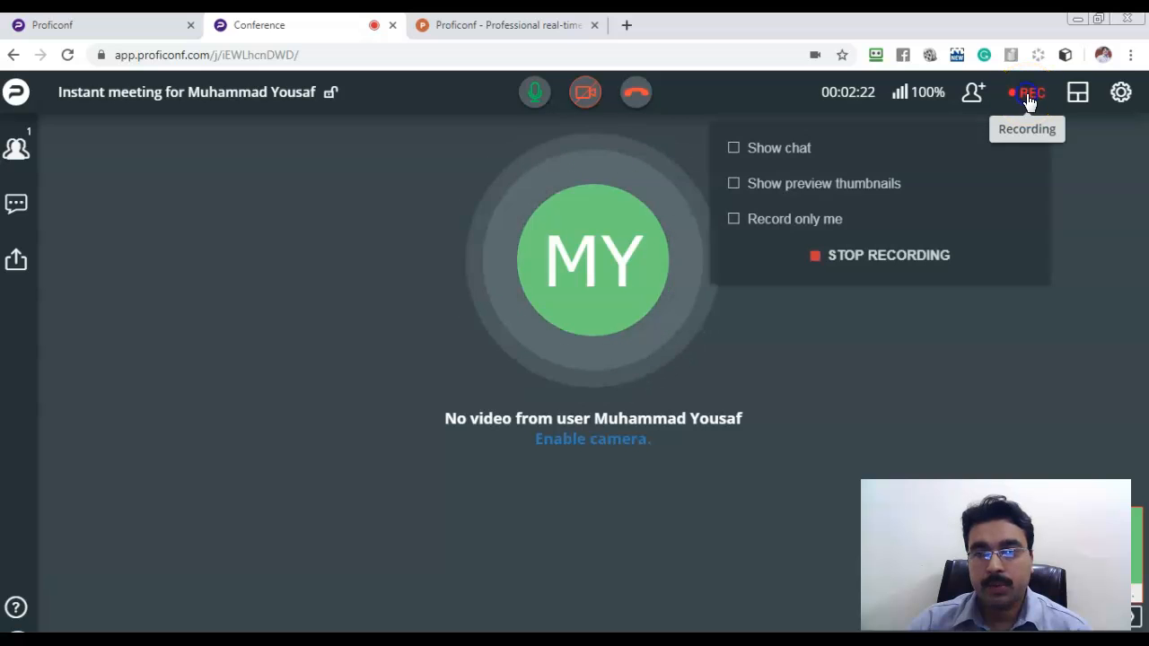
left_click(735, 150)
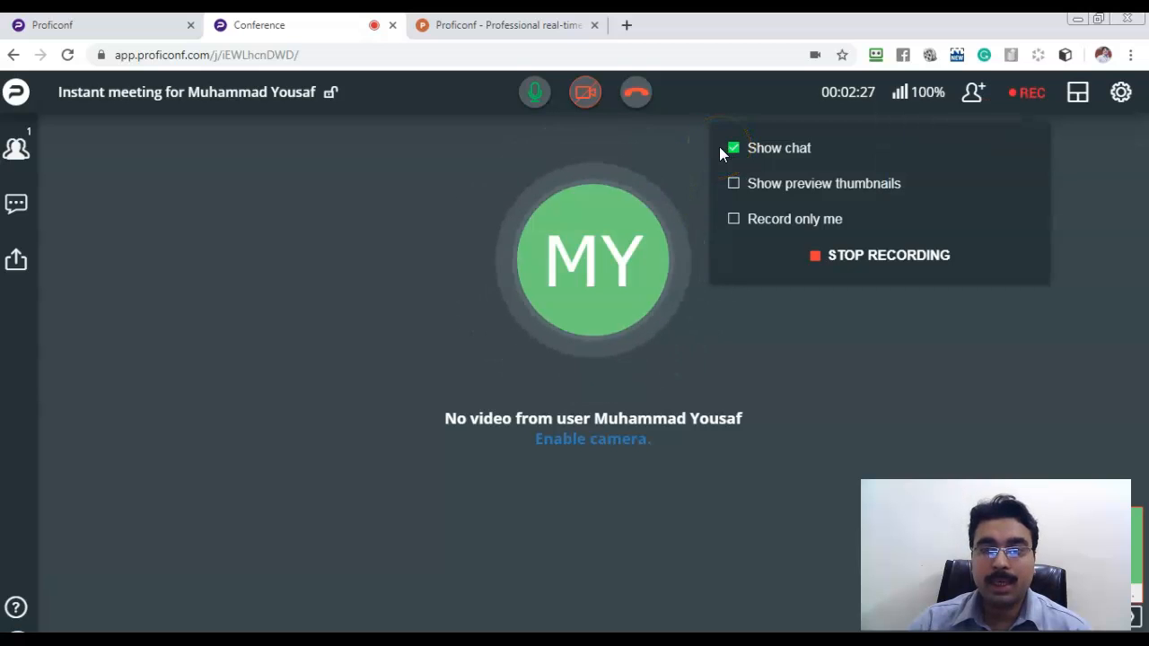
left_click(801, 190)
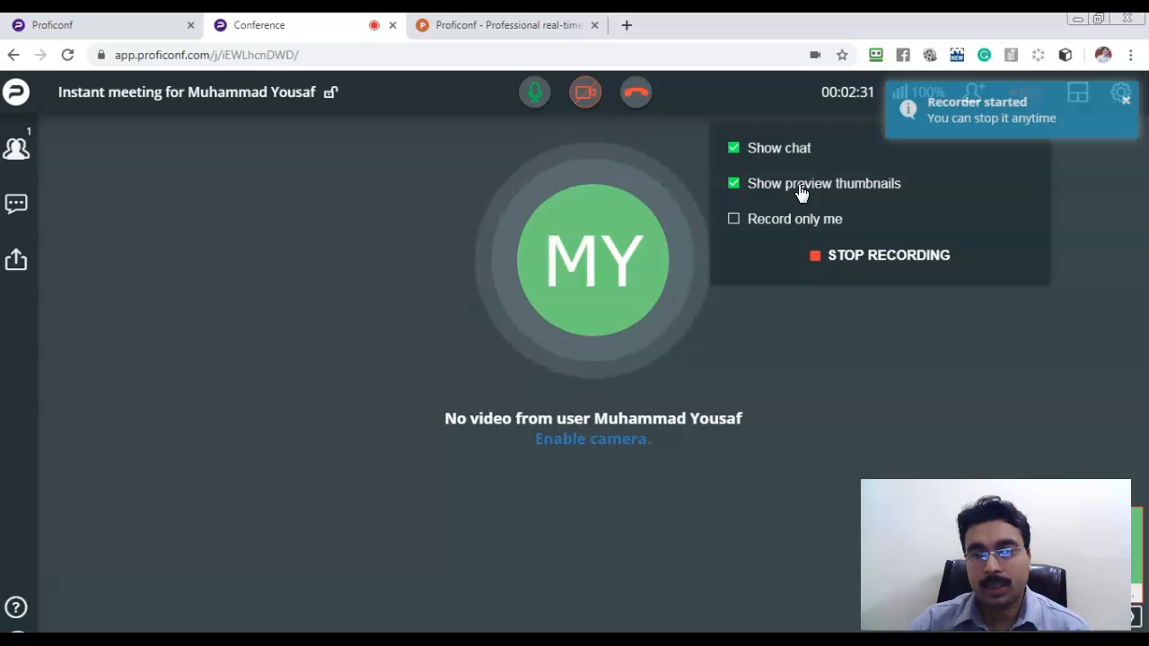
left_click(752, 193)
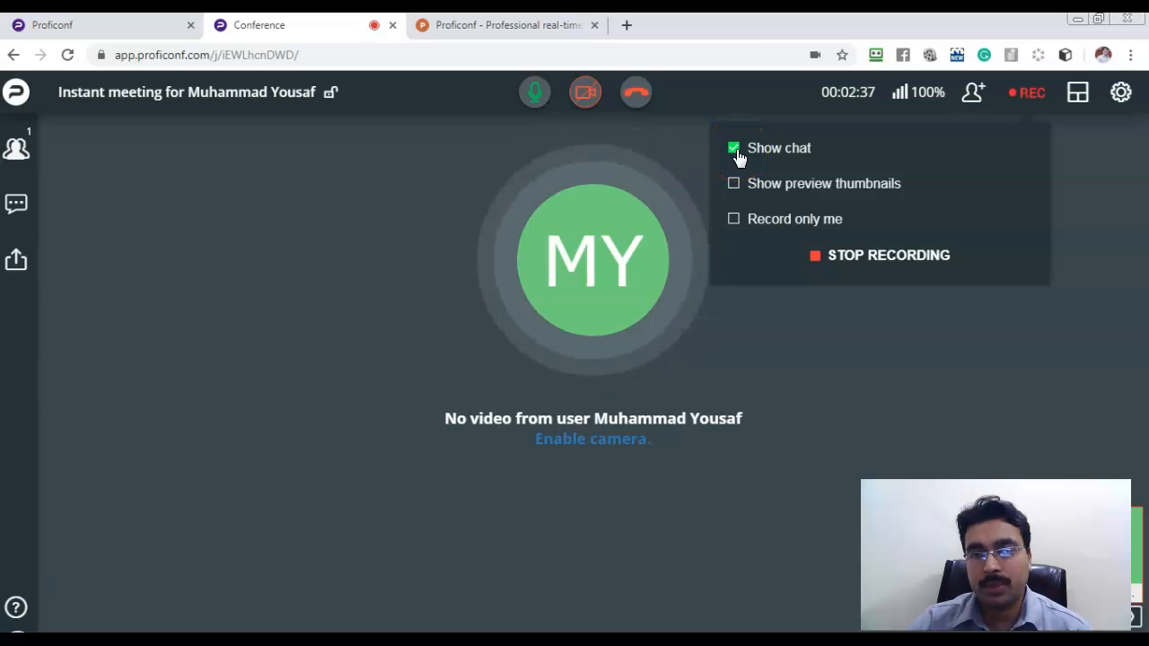
left_click(735, 150)
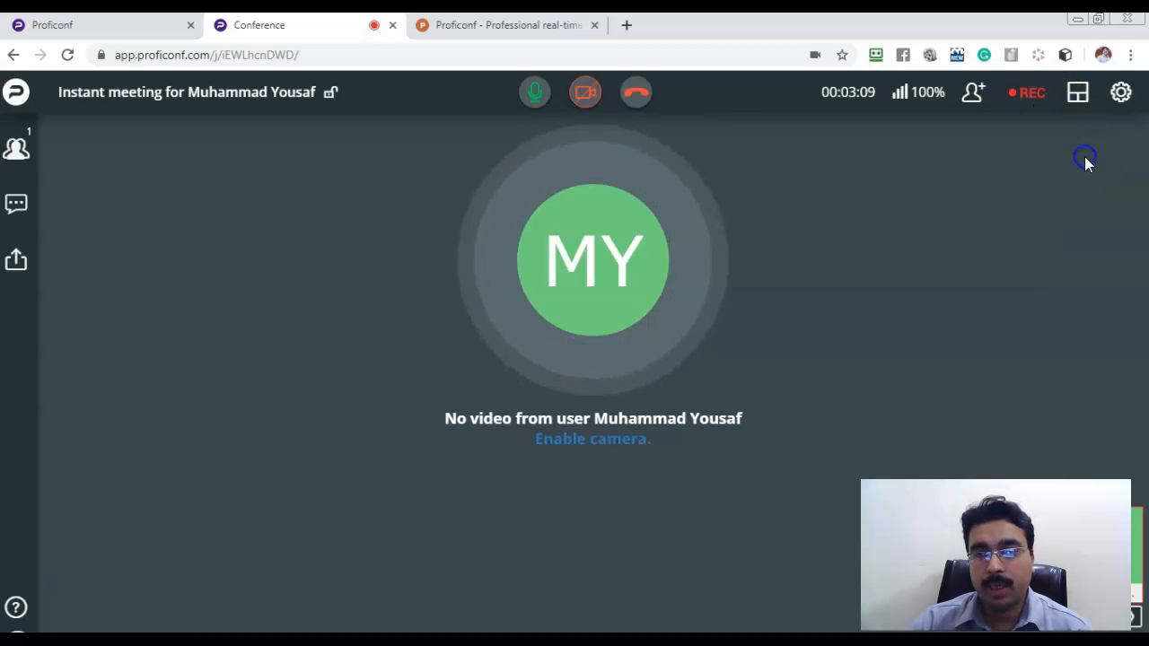
left_click(1080, 96)
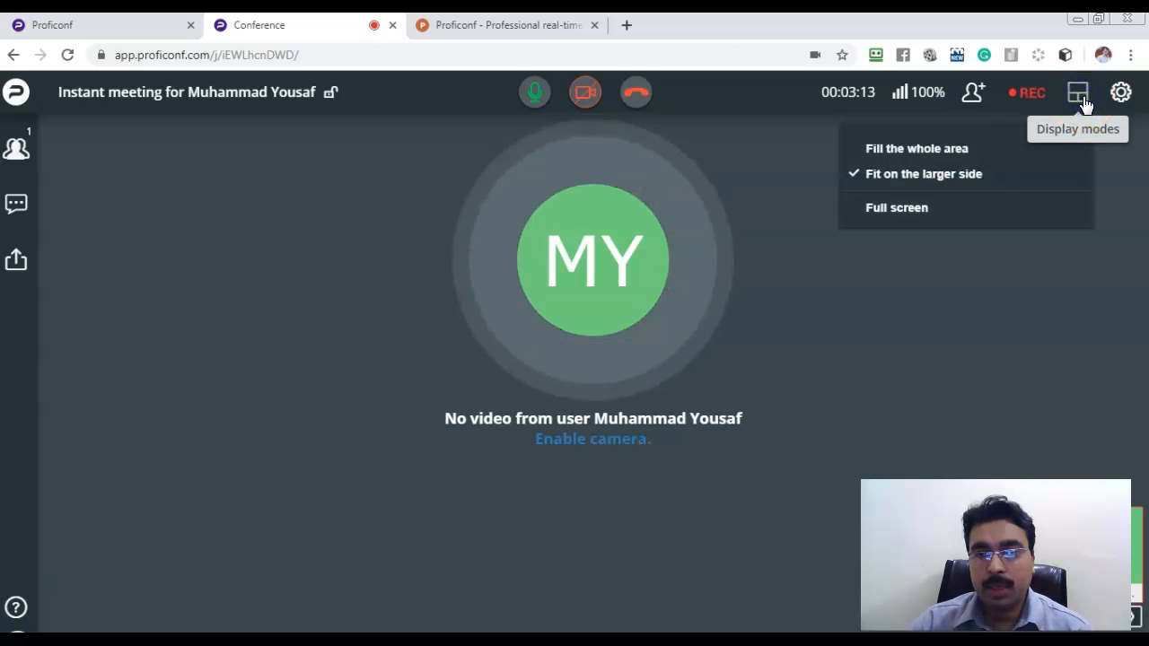
left_click(943, 151)
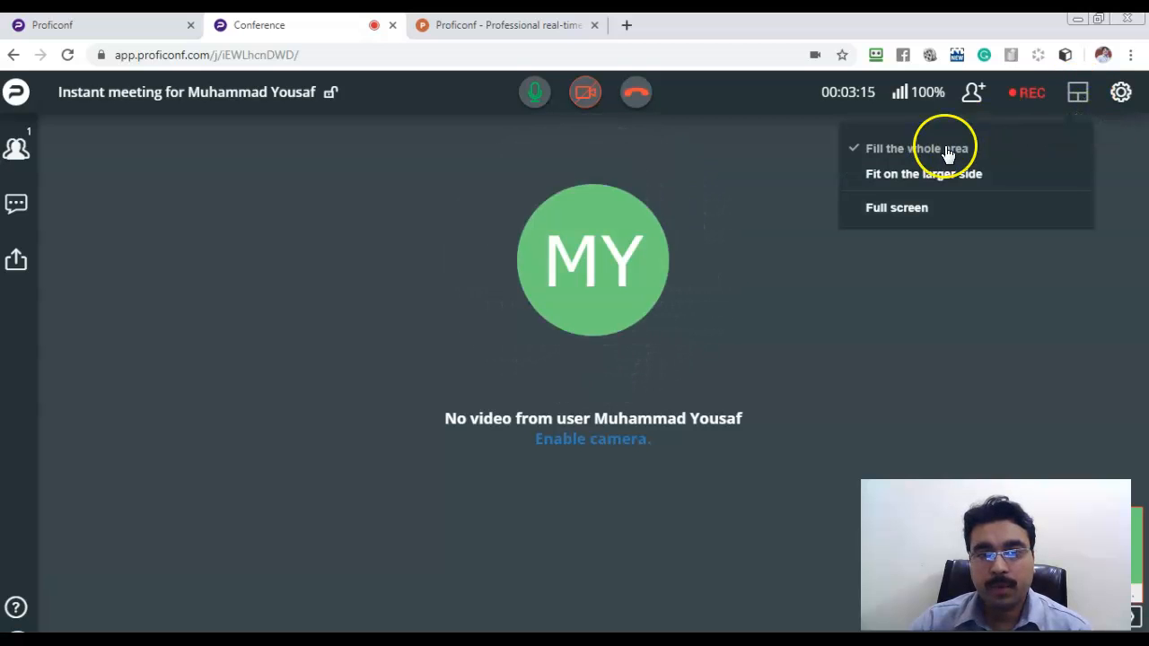
left_click(936, 174)
left_click(918, 212)
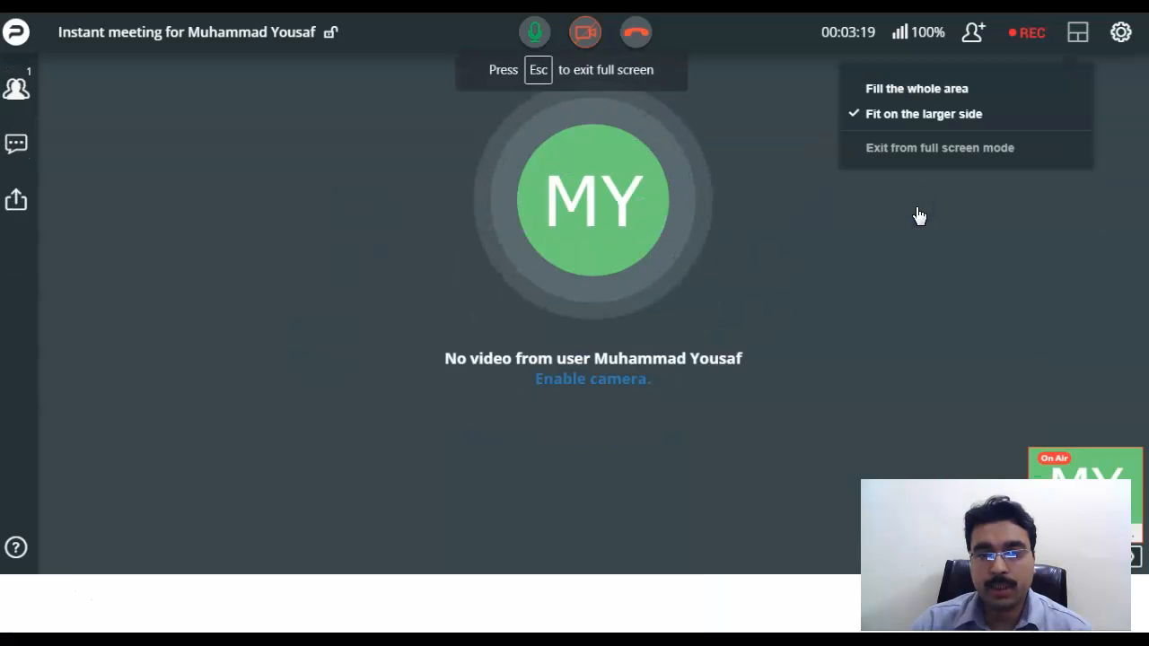
left_click(919, 149)
In meeting settings' Sharing page, let only the host take over while someone is already sharing.
left_click(1119, 92)
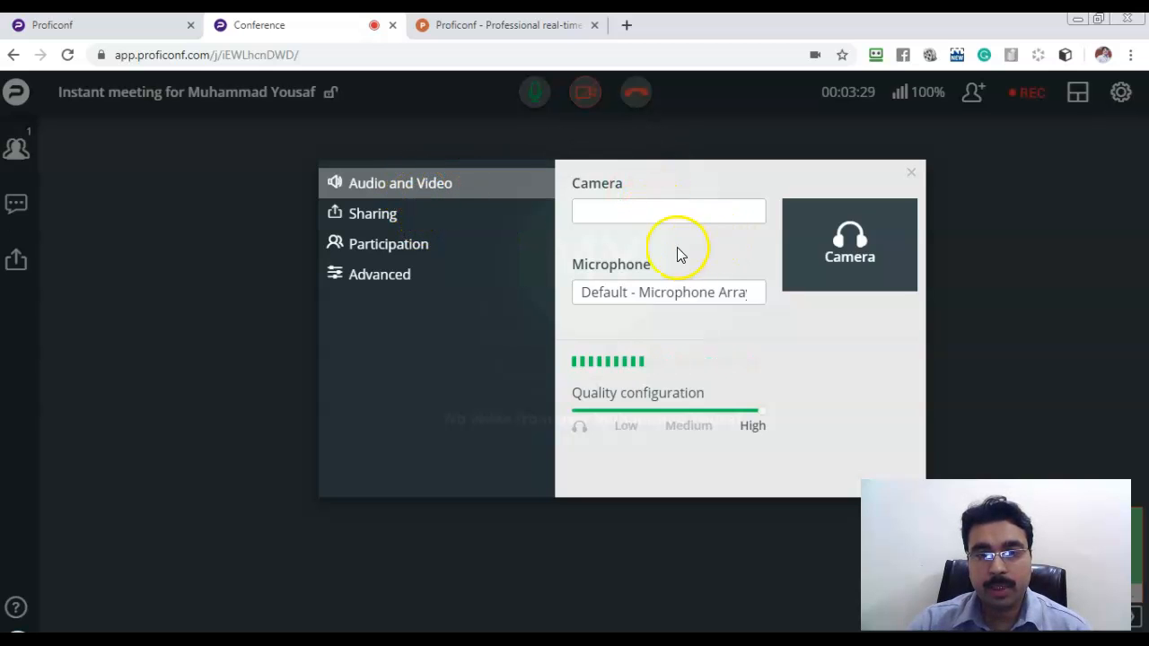
left_click(667, 301)
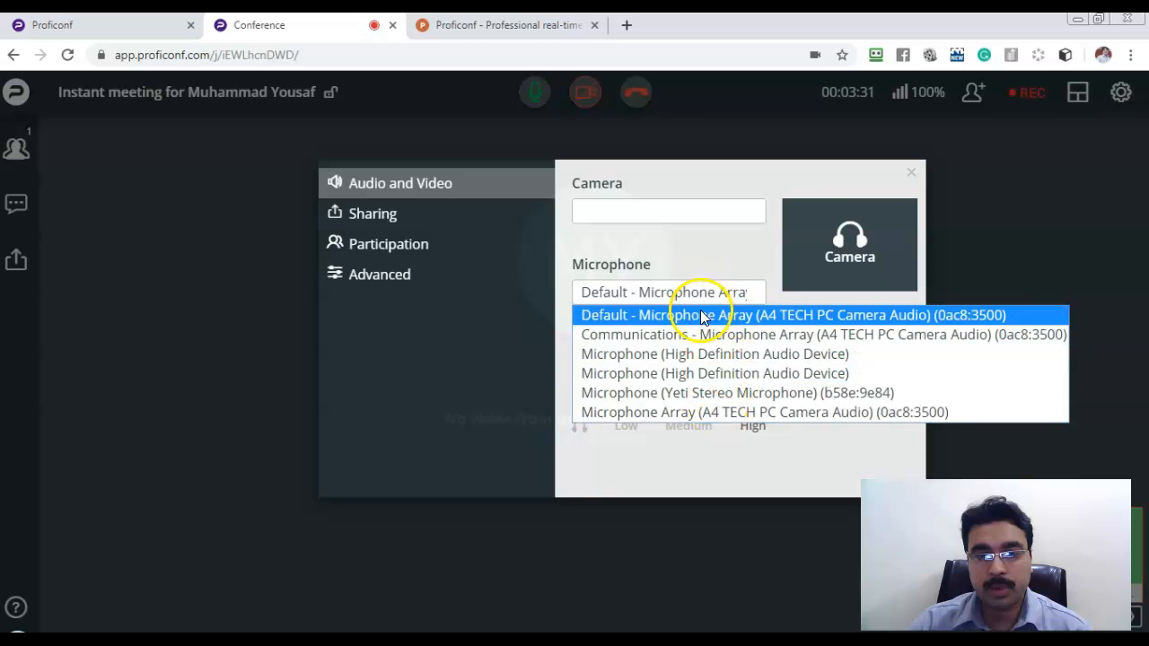
left_click(698, 251)
left_click(398, 218)
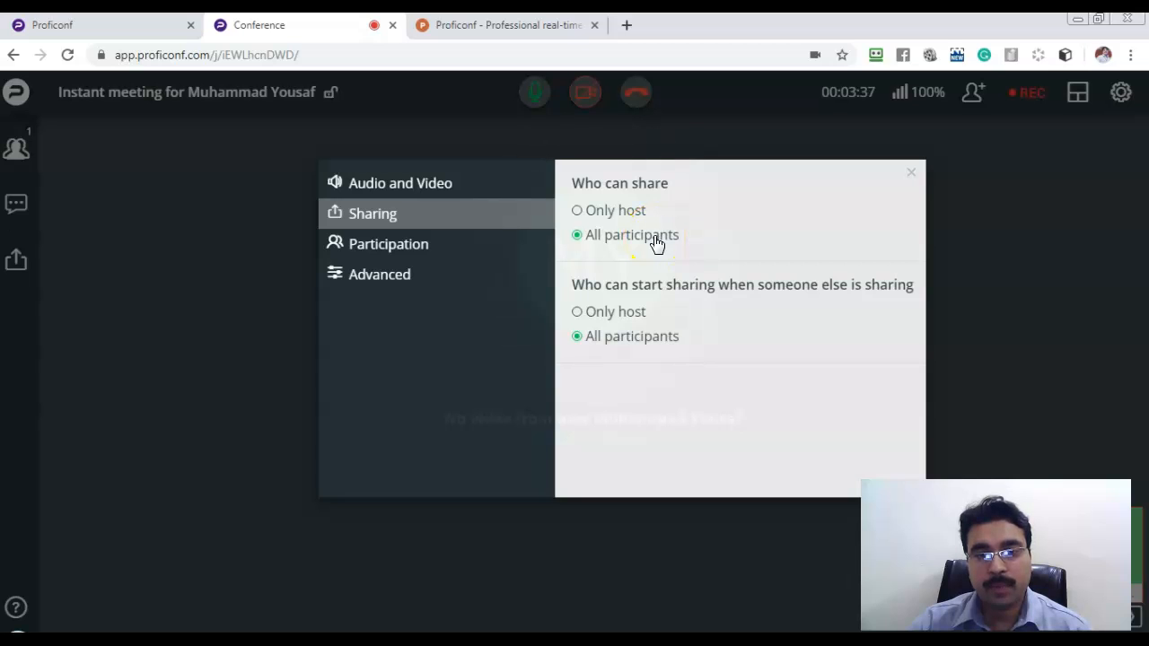
left_click(605, 212)
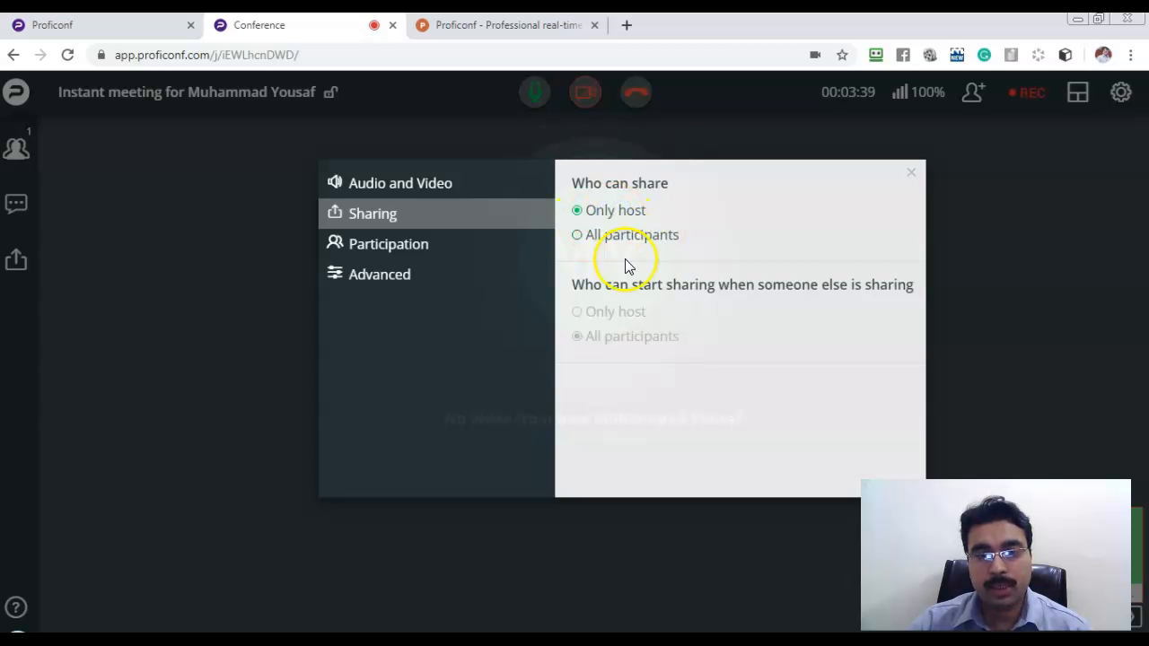
left_click(624, 233)
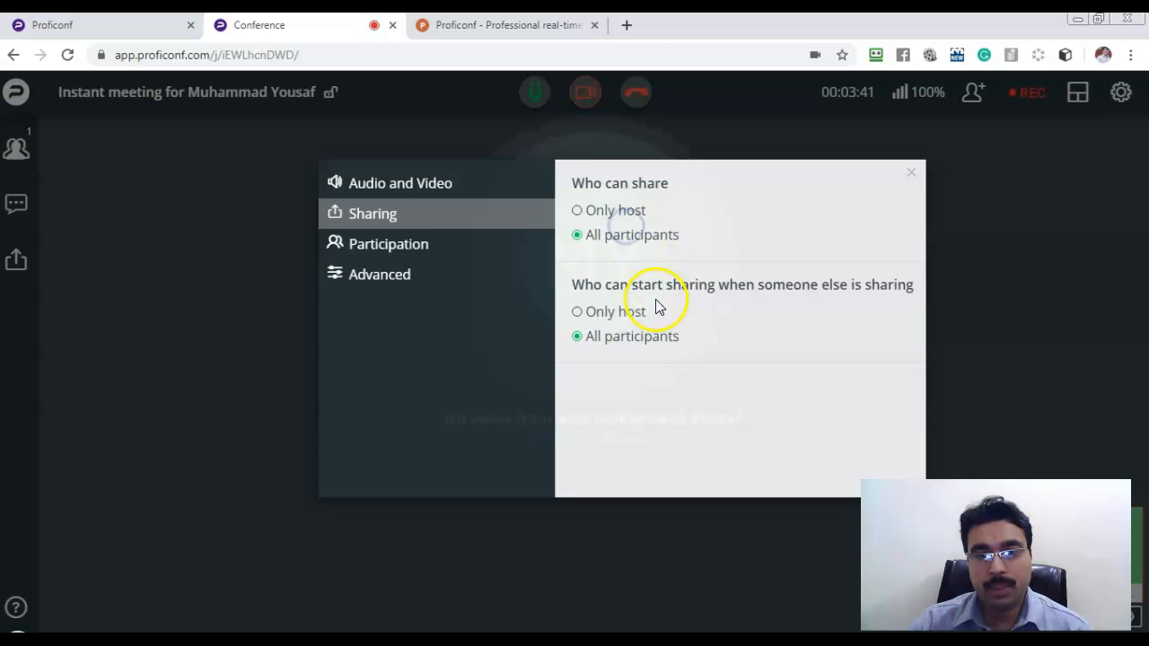
left_click_drag(630, 286, 883, 289)
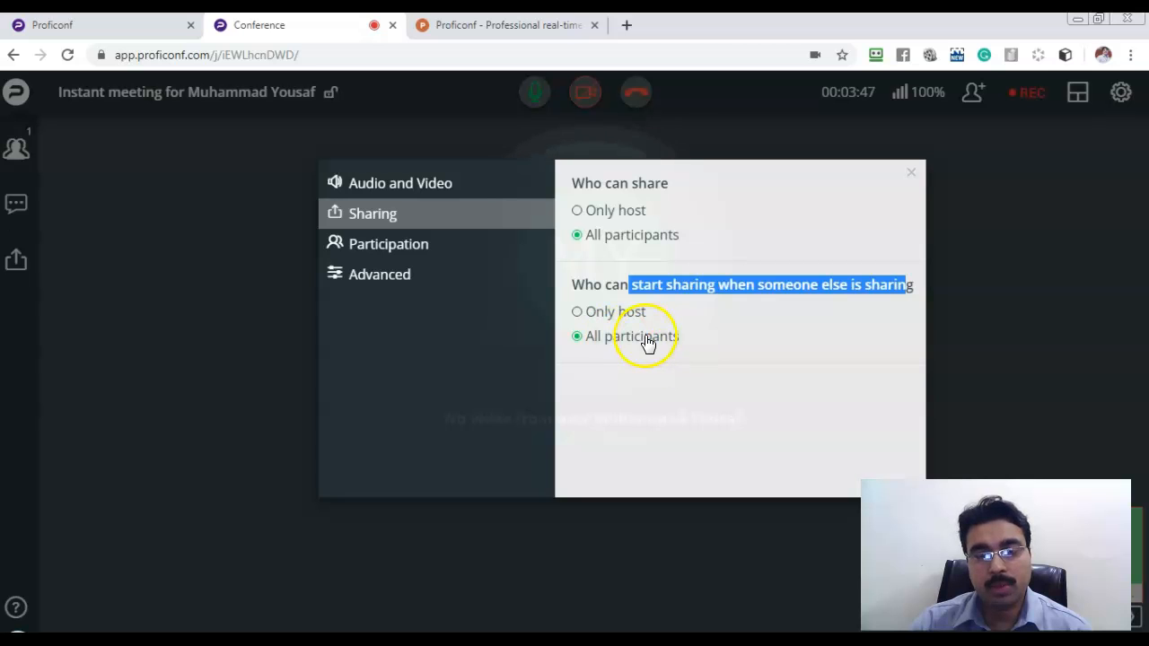
left_click(624, 312)
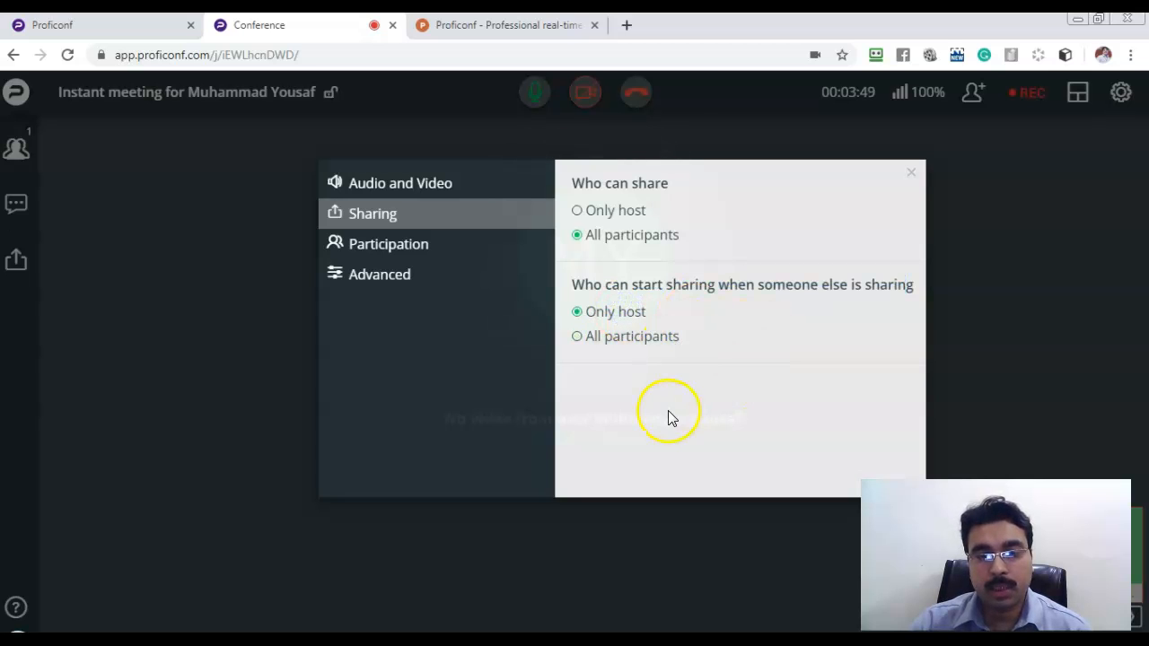
Toggle private meeting and knock-in requests in Participation, leaving the meeting non-private with knock-in off.
left_click(421, 251)
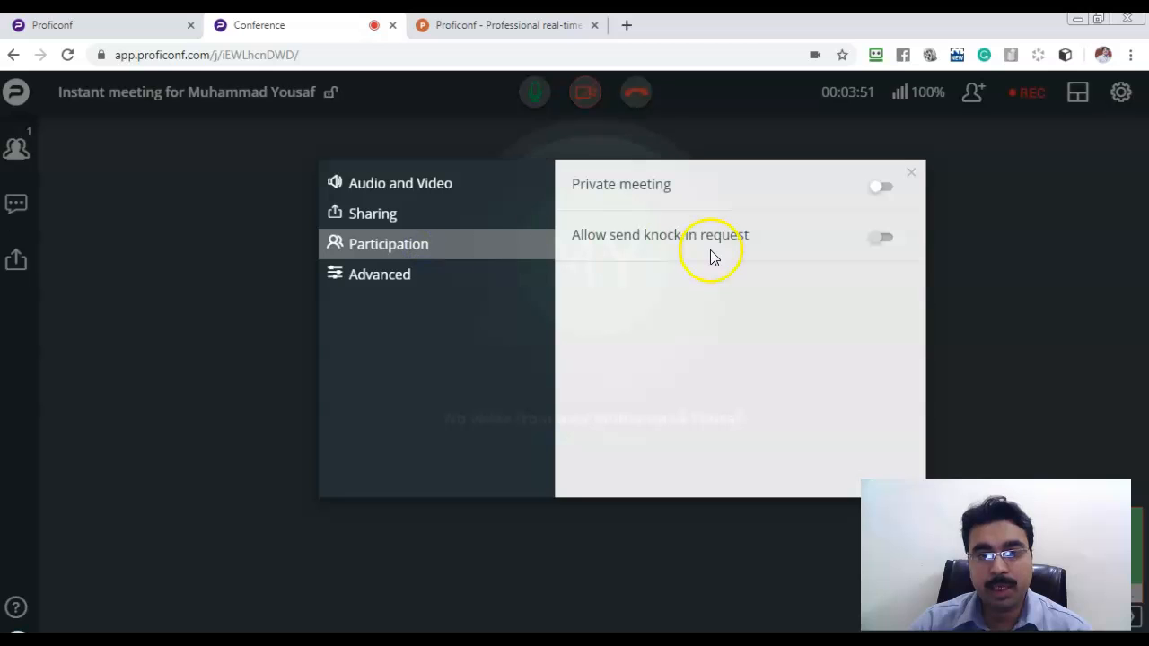
left_click(879, 188)
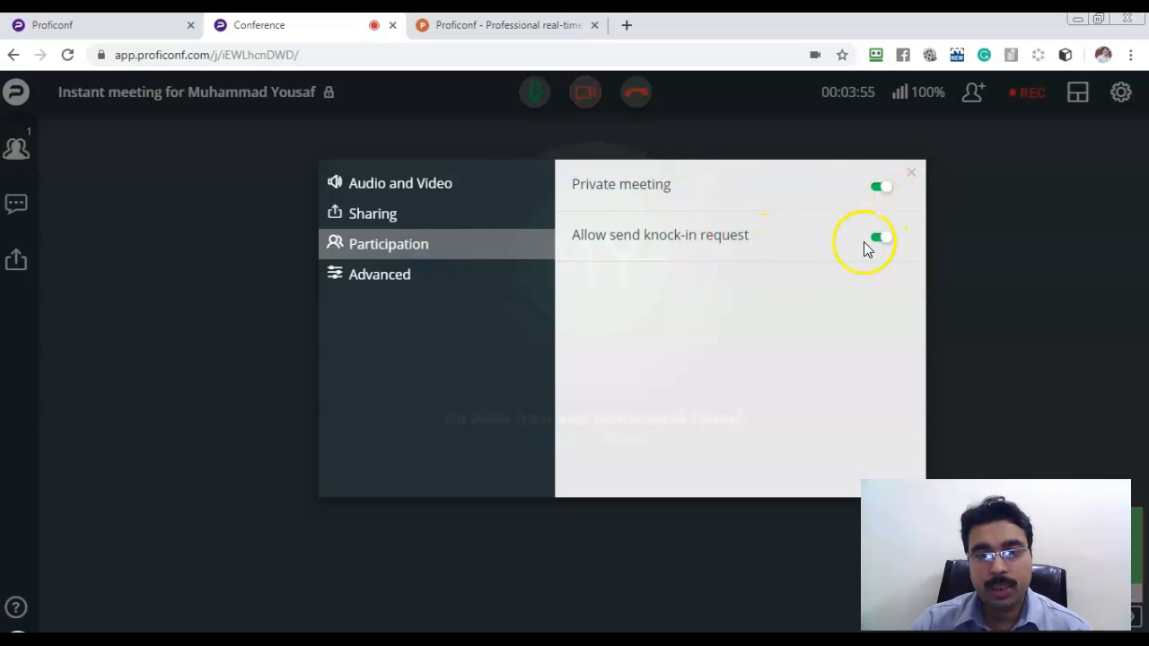
left_click(879, 237)
left_click(880, 184)
Check the Advanced interface language, keeping English, then close the meeting settings.
left_click(426, 280)
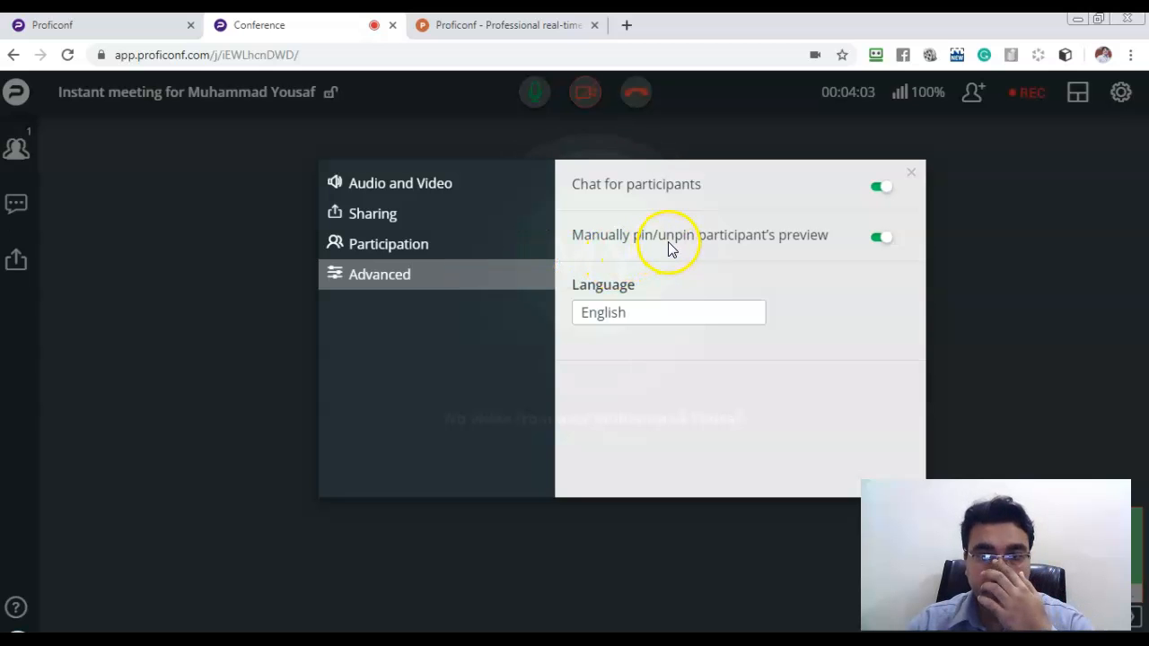
left_click(660, 312)
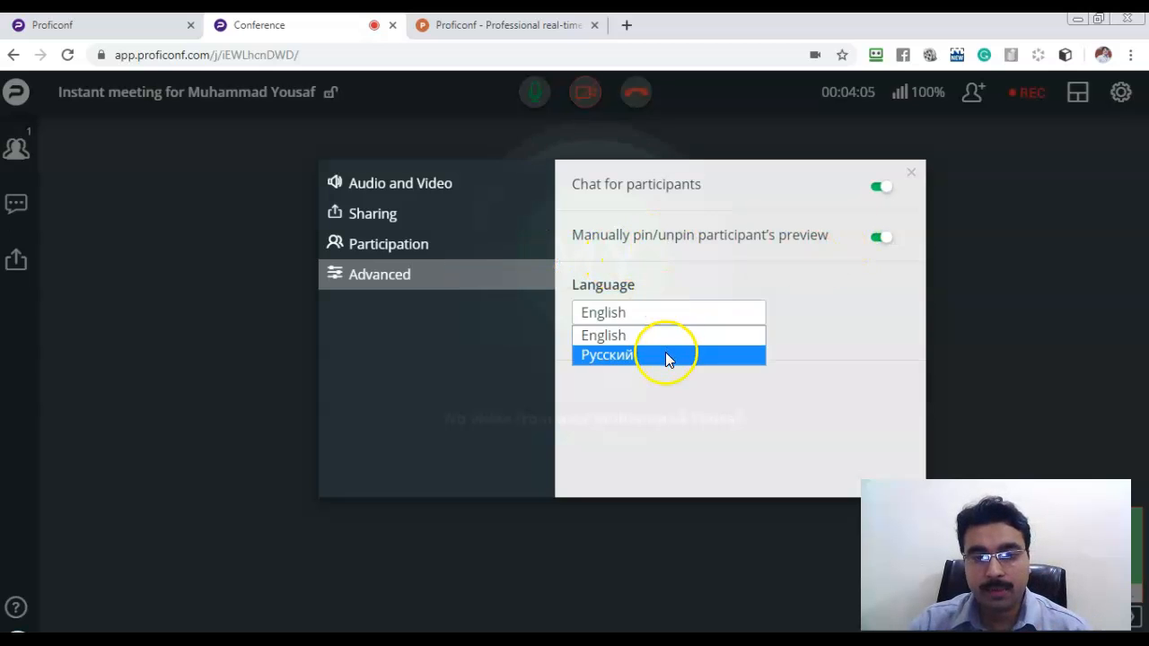
left_click(813, 325)
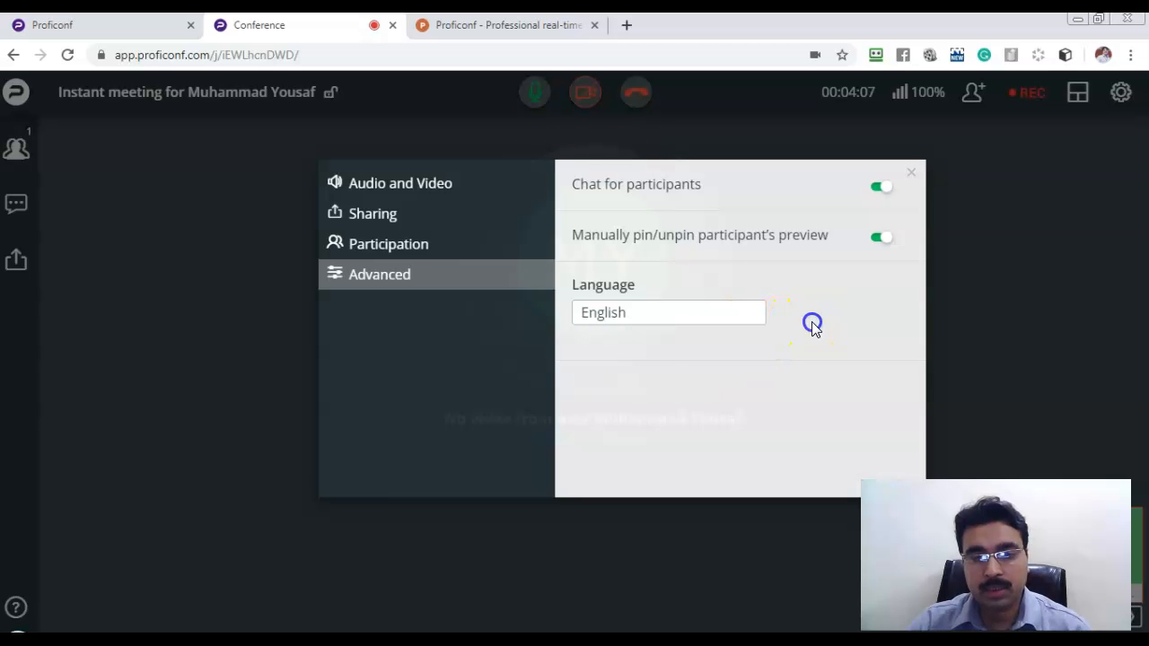
left_click(905, 197)
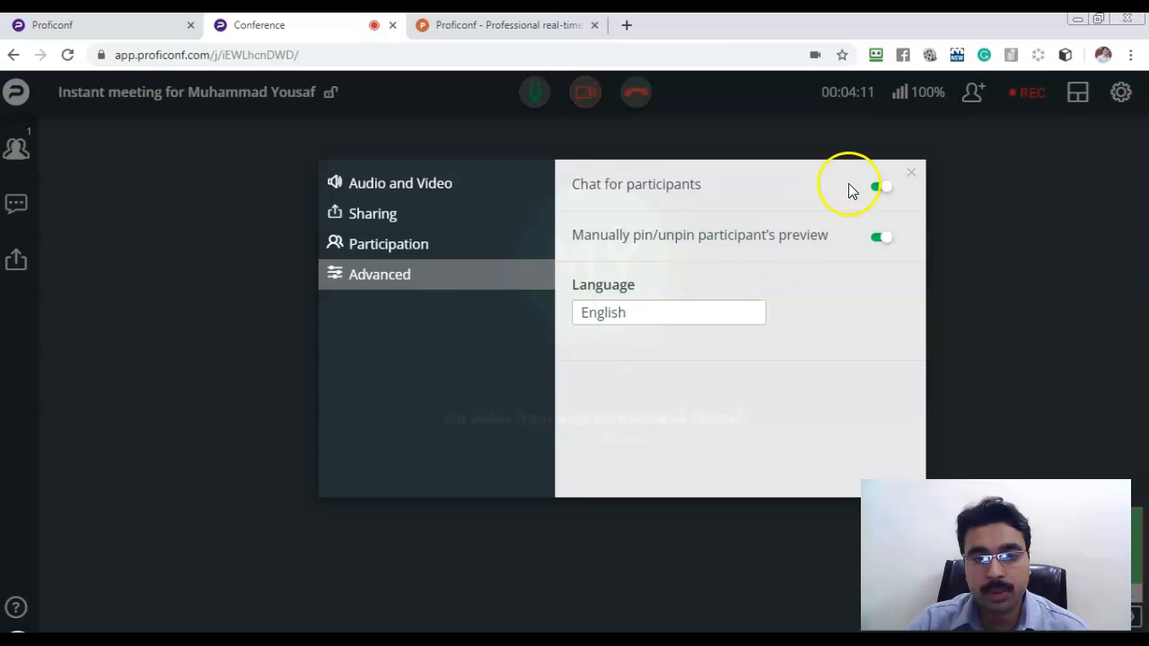
double_click(805, 205)
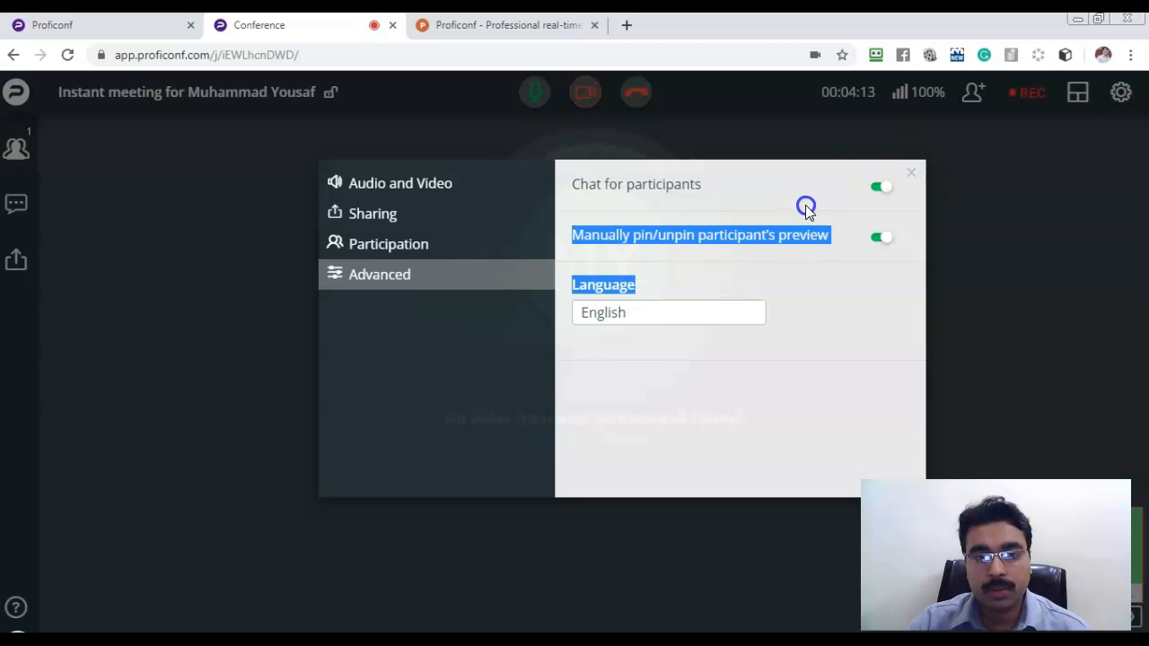
left_click(444, 247)
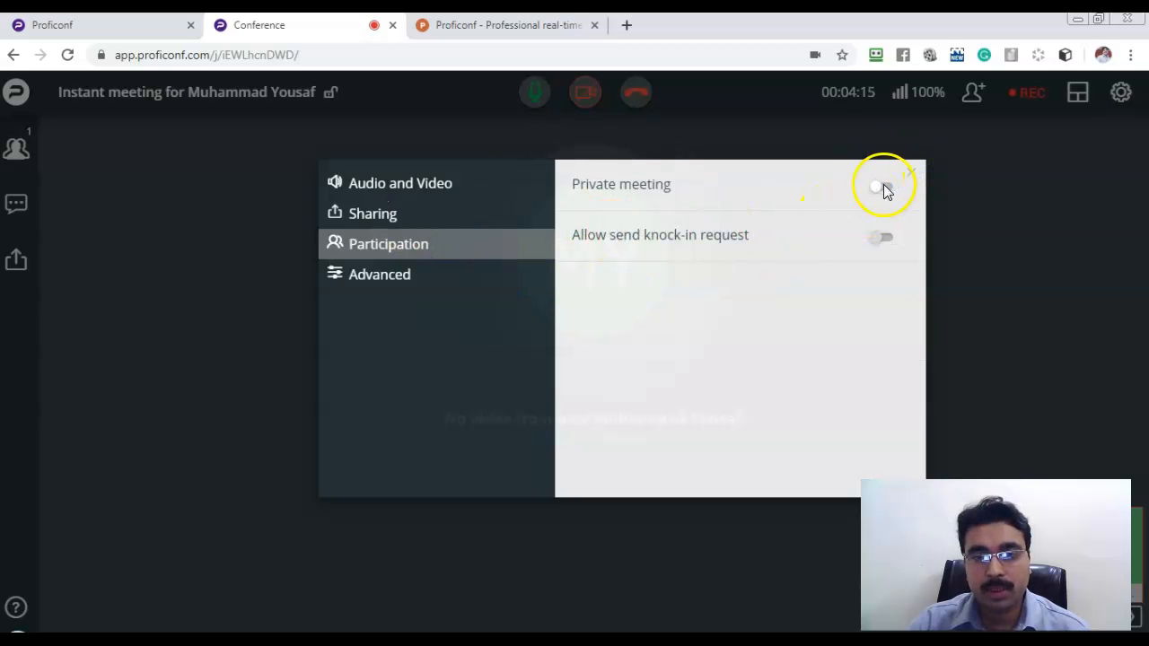
left_click(404, 273)
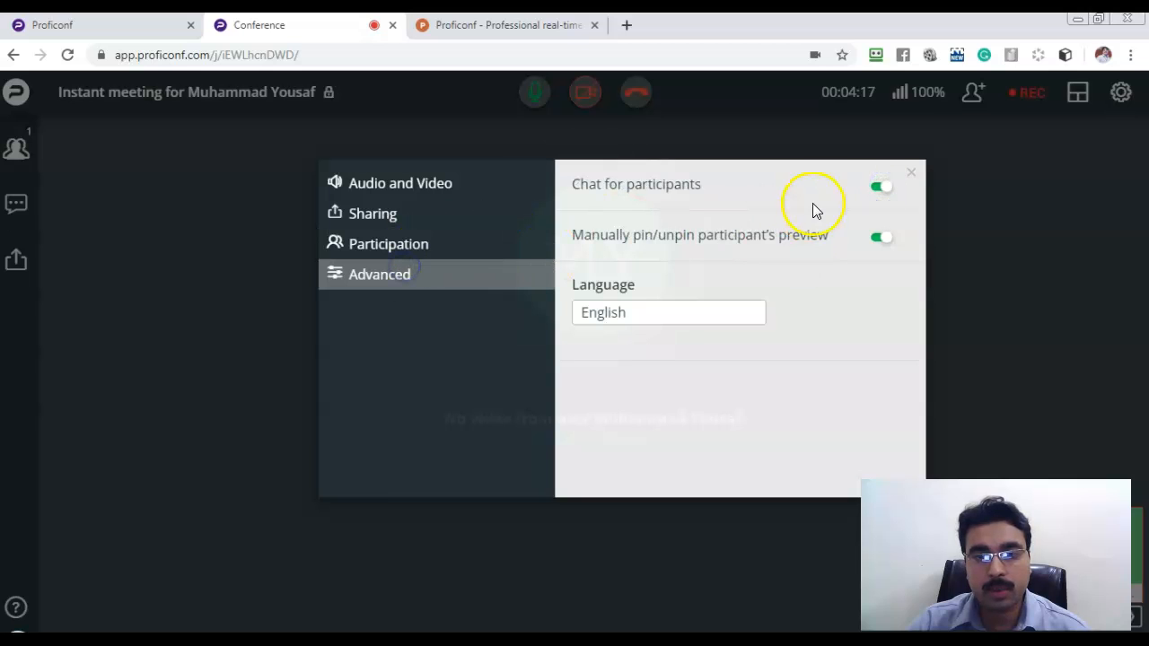
left_click(452, 241)
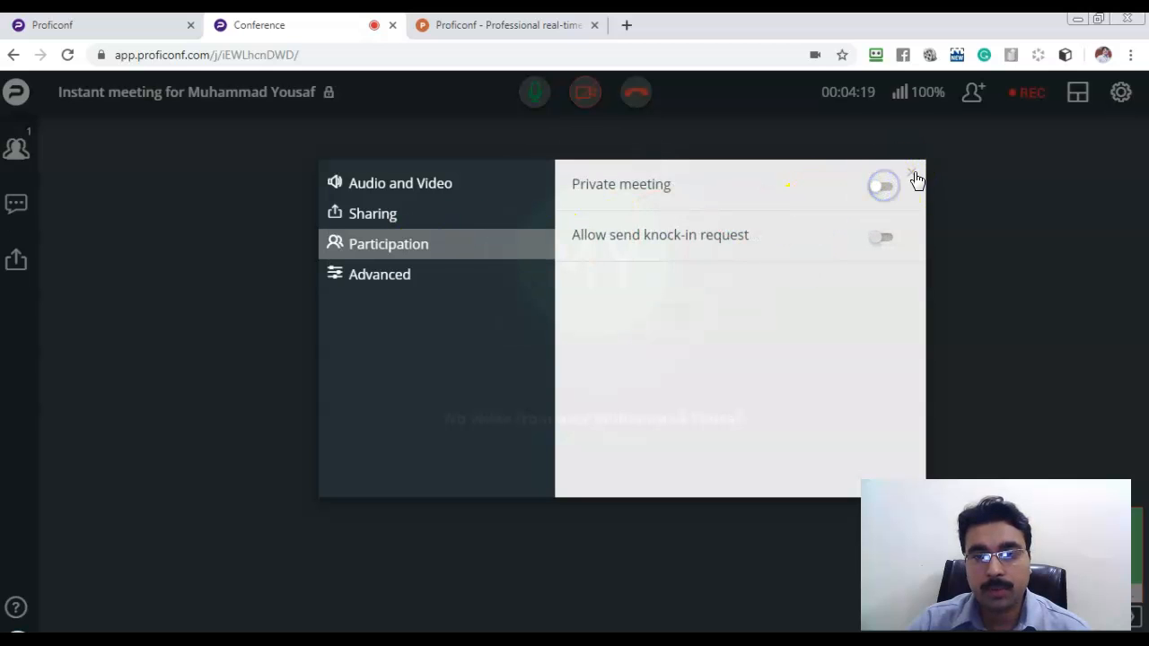
left_click(912, 174)
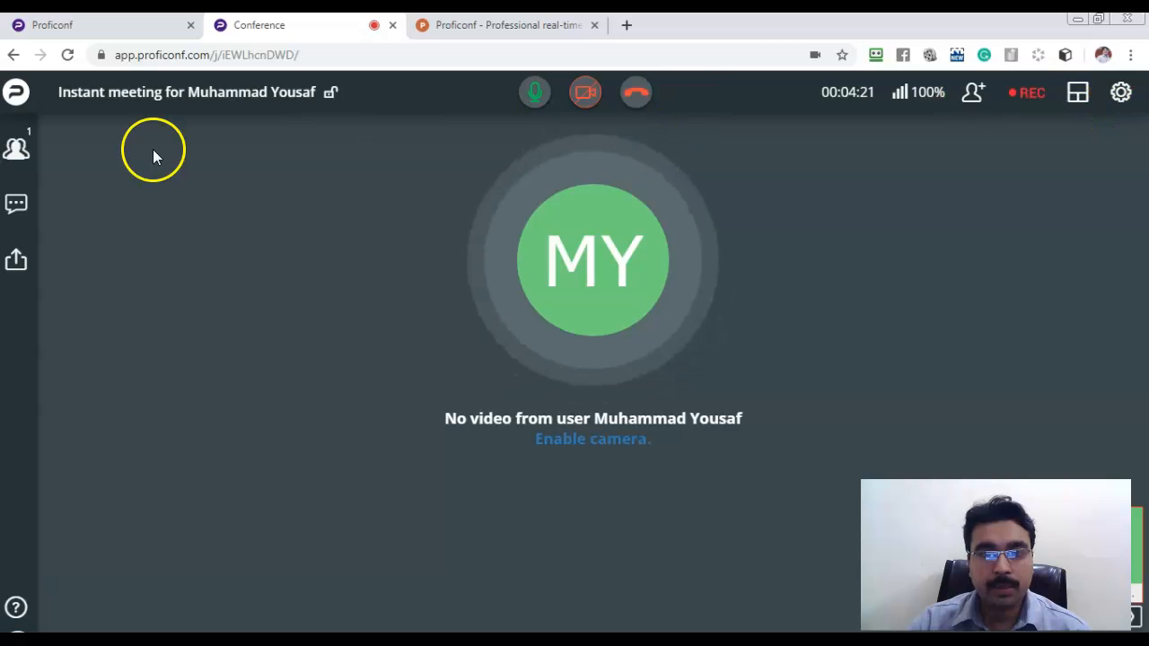
left_click(16, 150)
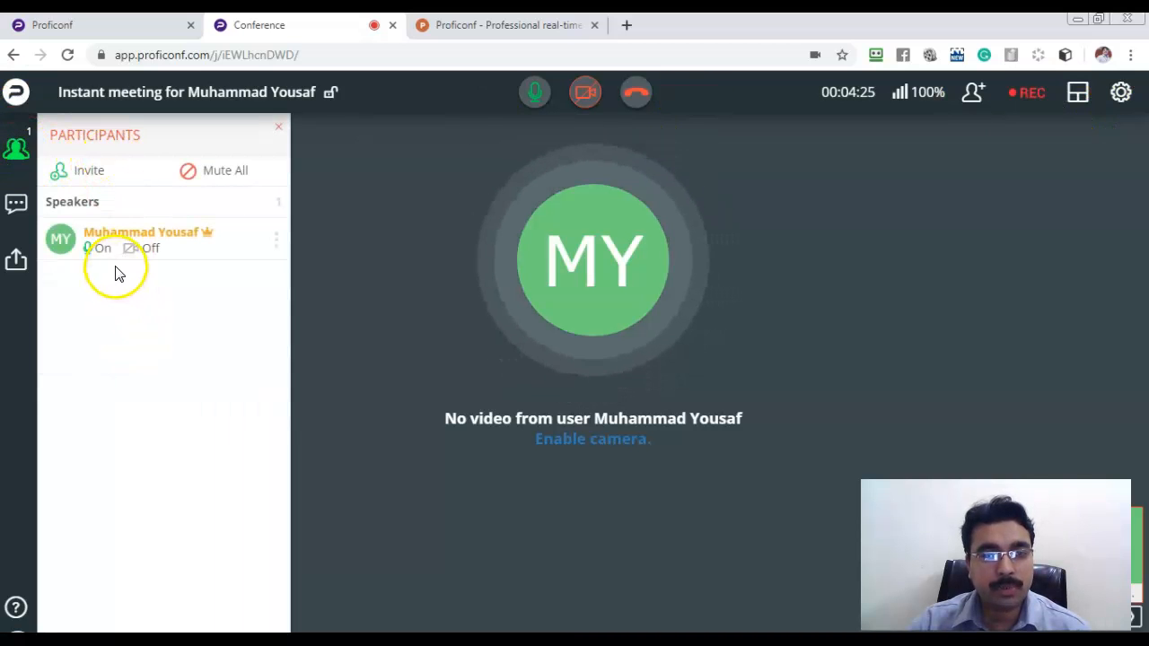
left_click(86, 170)
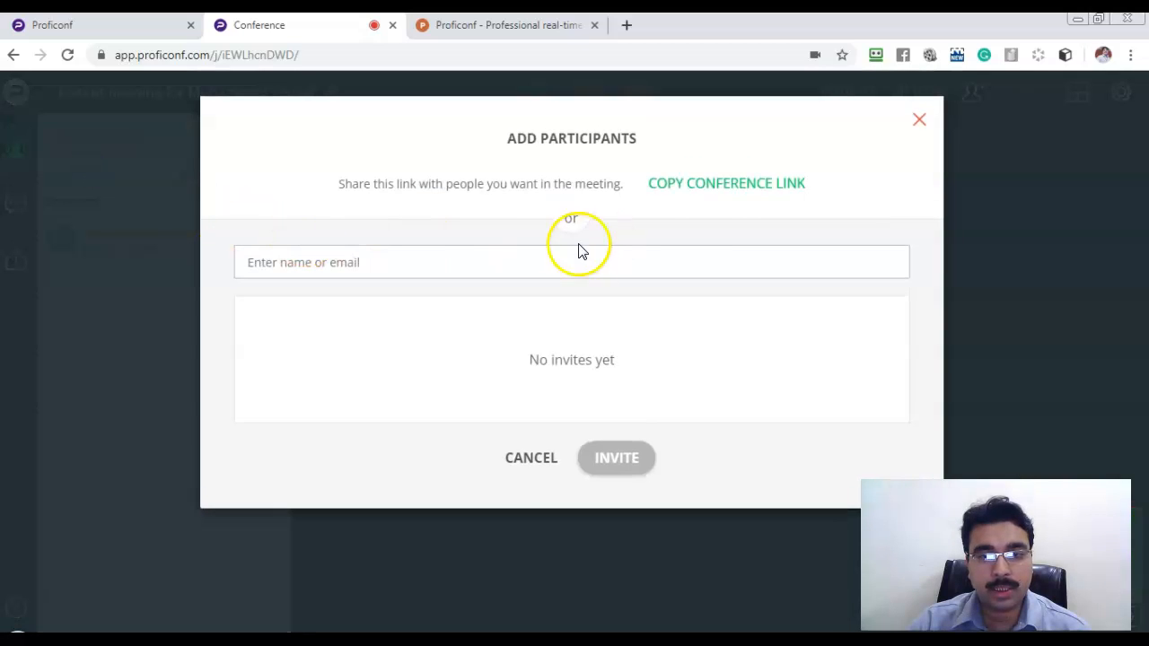
left_click(721, 186)
left_click(542, 59)
key("ctrl+v")
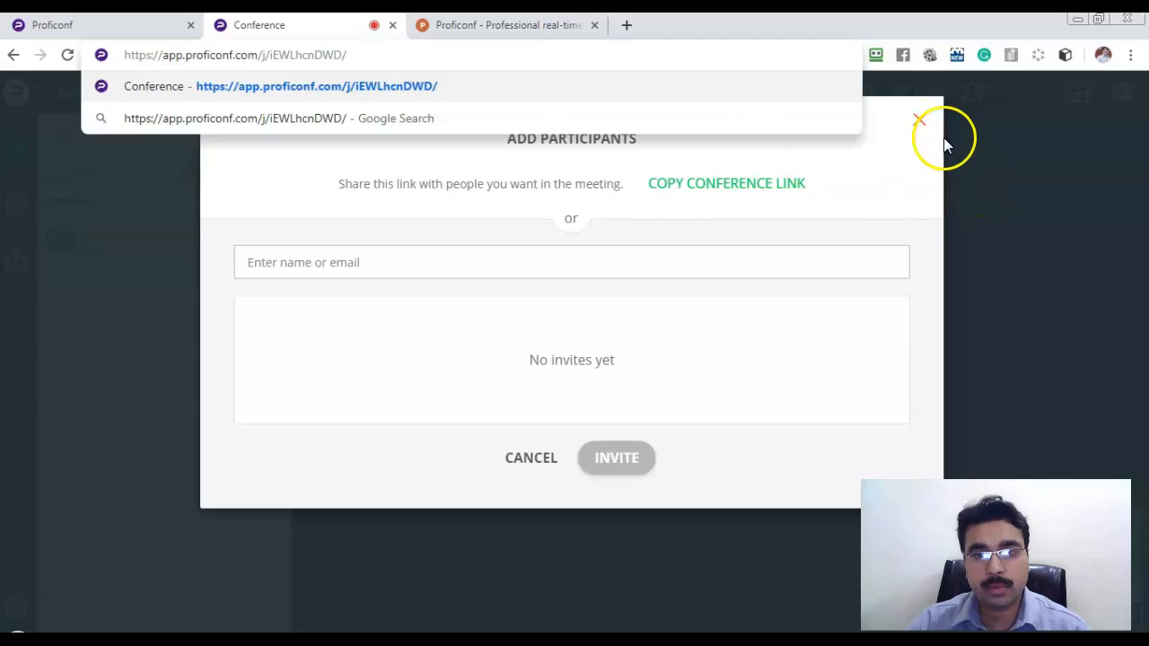
left_click(919, 120)
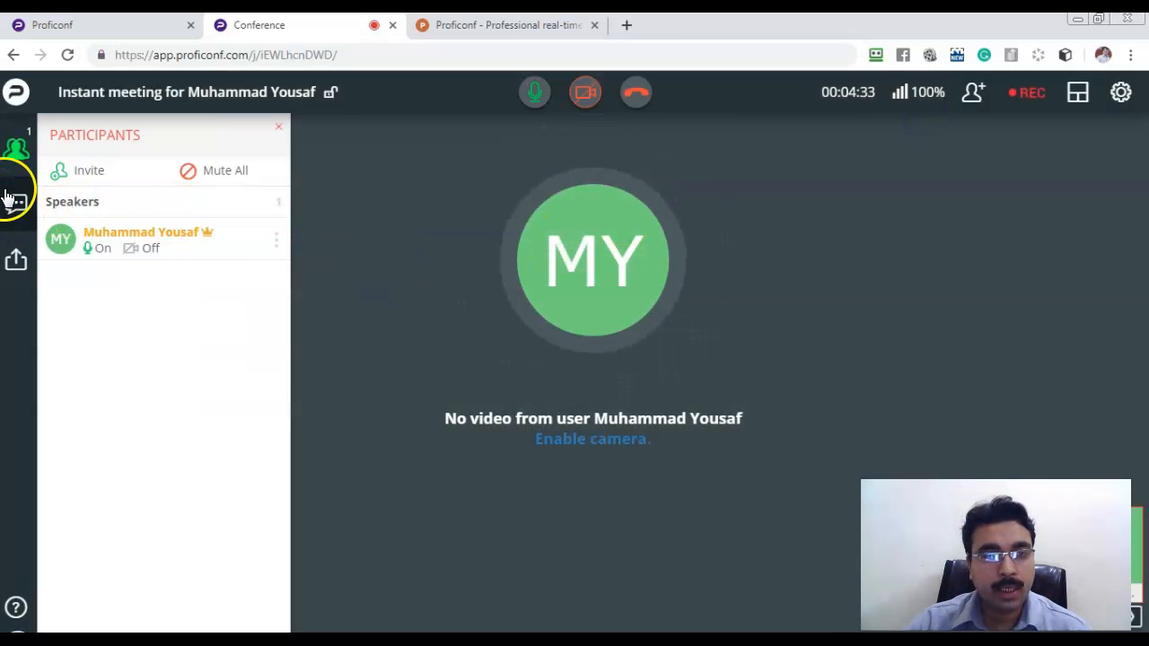
left_click(222, 170)
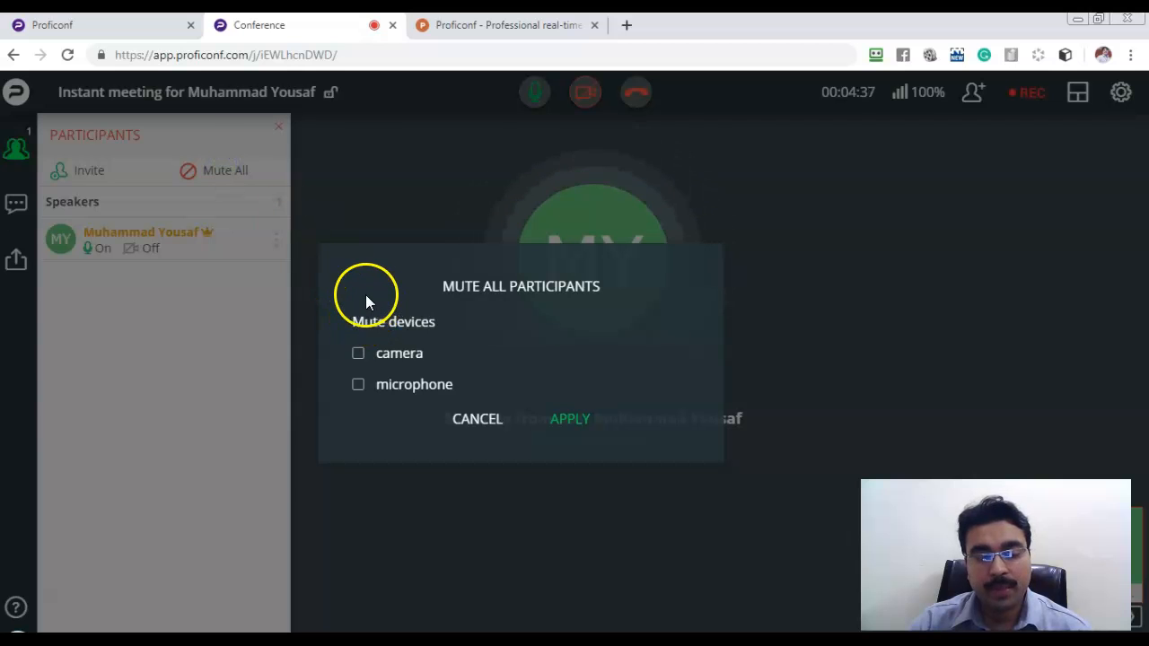
left_click(360, 353)
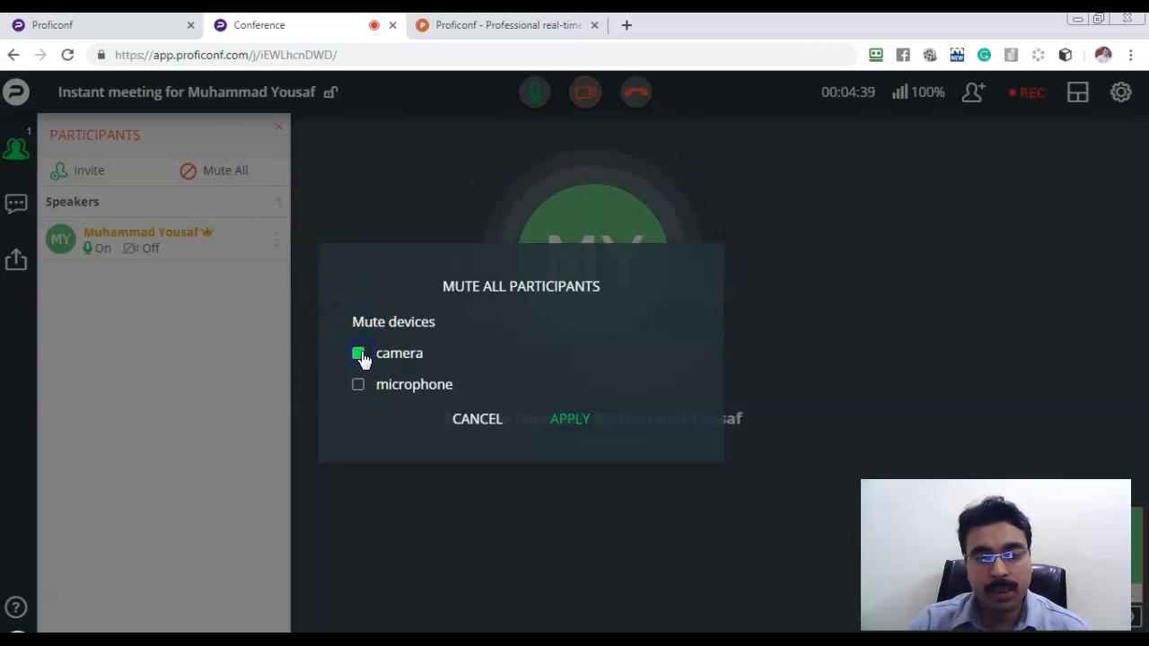
left_click(362, 390)
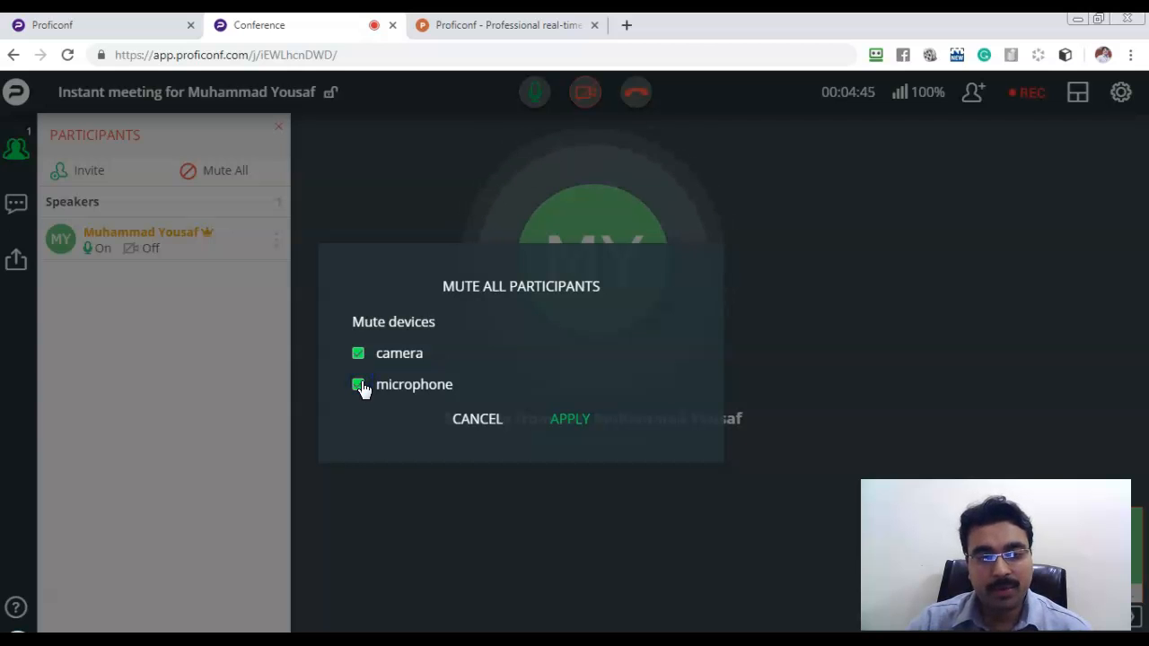
left_click(593, 419)
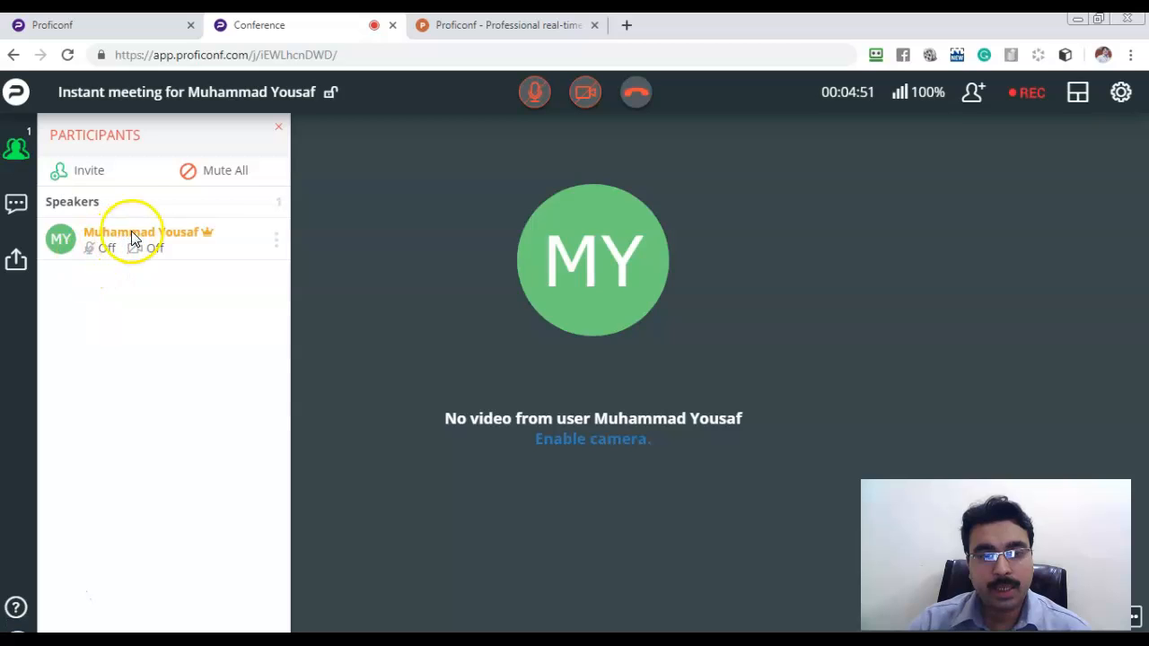
left_click(220, 178)
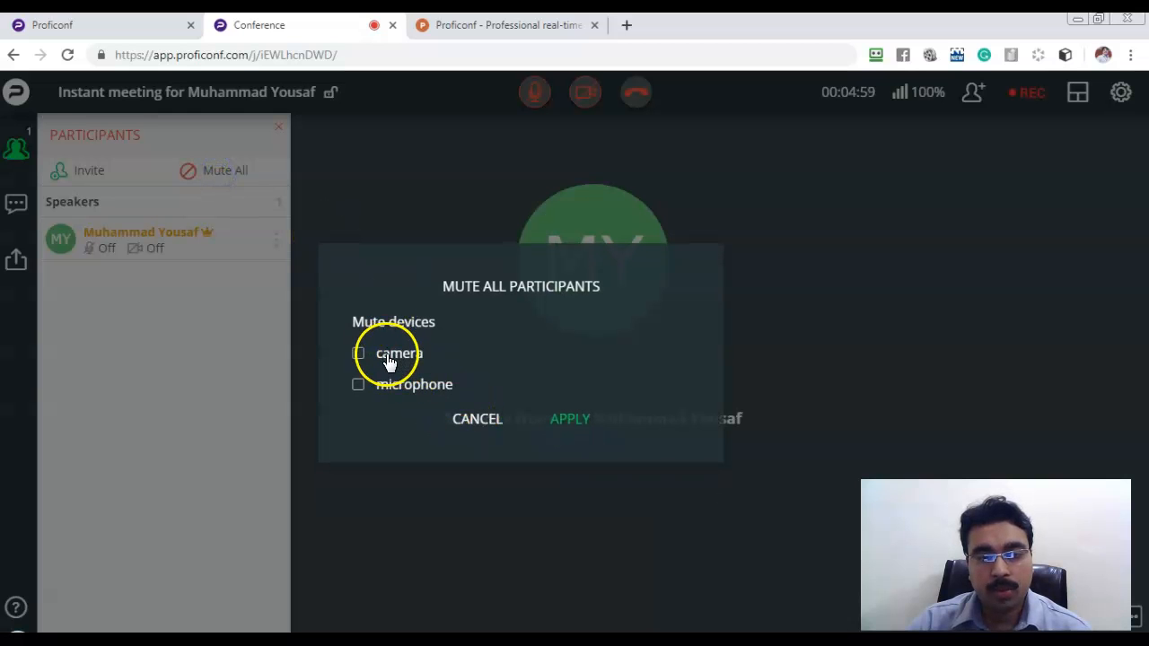
left_click(406, 392)
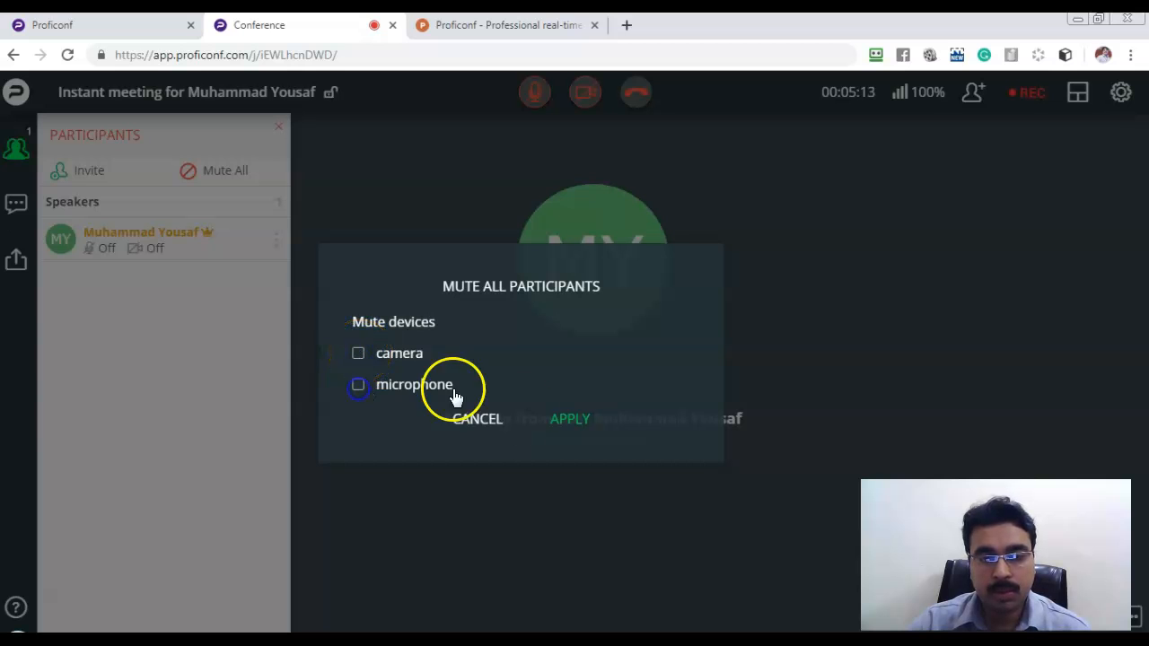
left_click(492, 420)
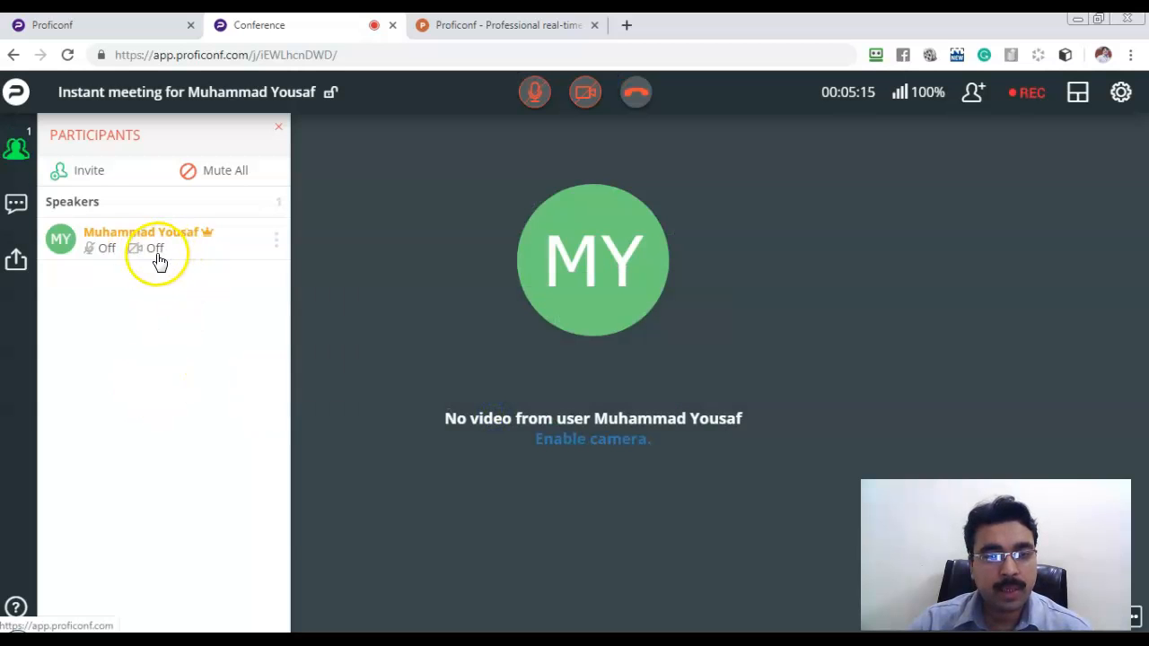
left_click(99, 251)
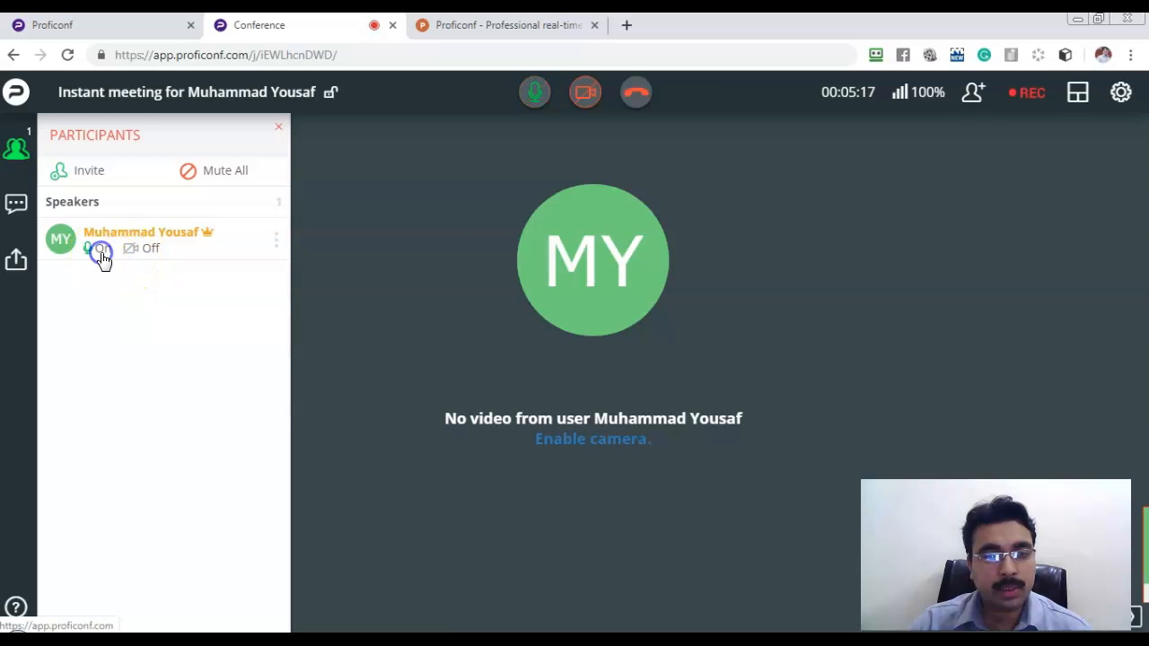
left_click(102, 250)
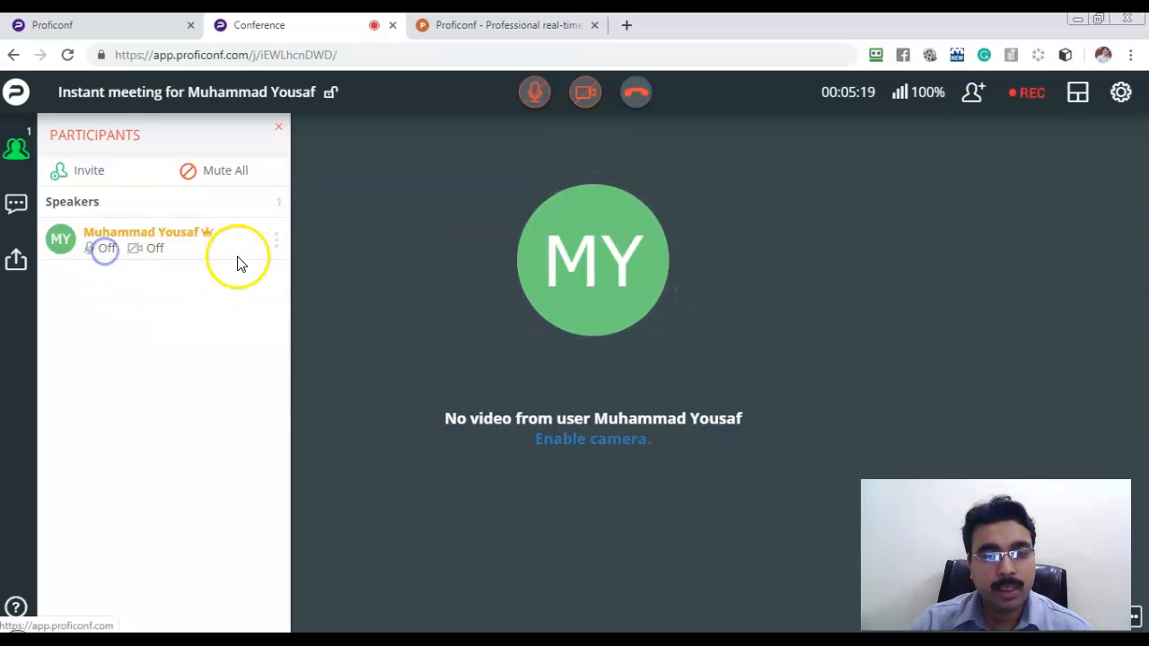
left_click(357, 250)
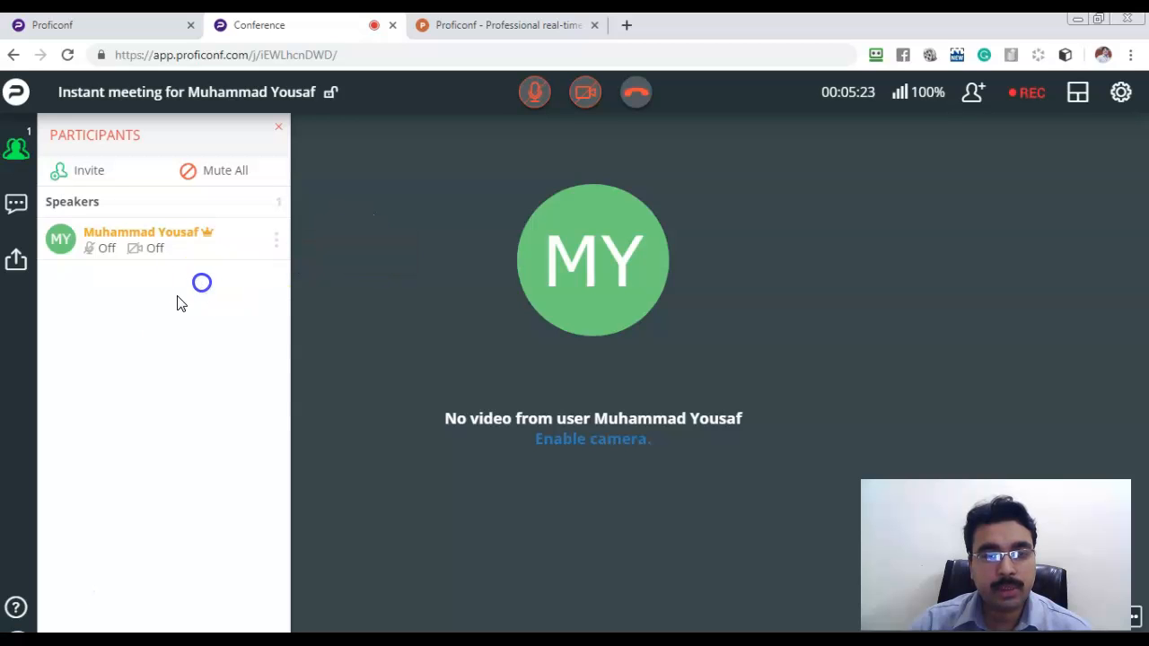
Send 'Hello' in the meeting chat, glance at the emoji picker, and open the Share choices.
left_click(16, 209)
left_click(196, 604)
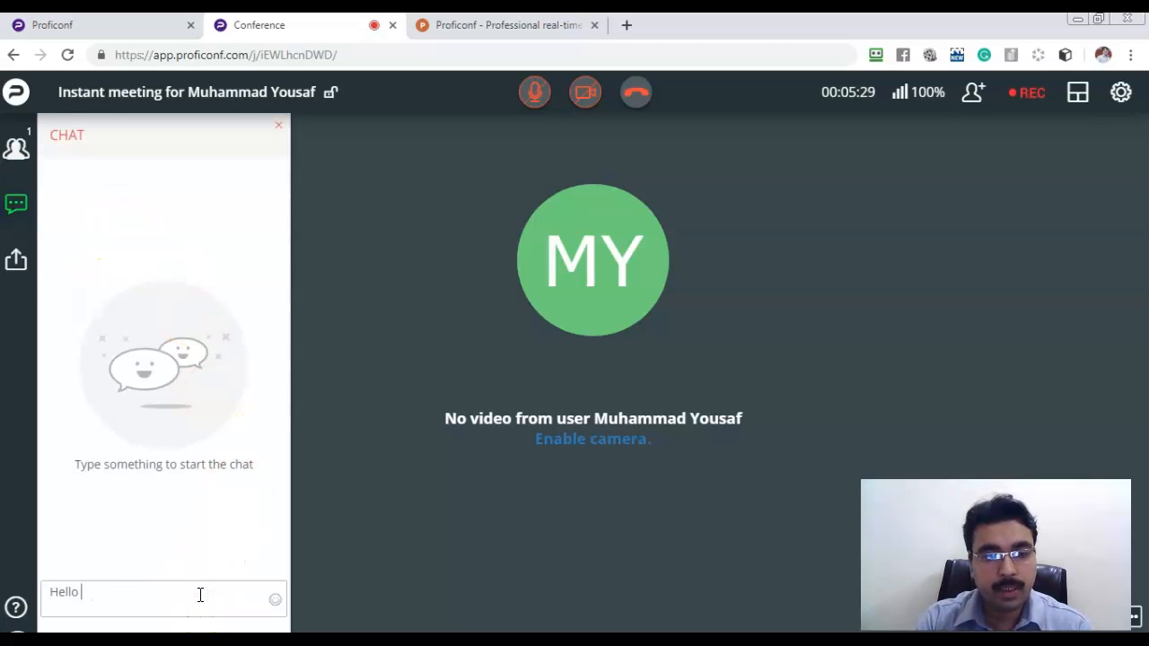
left_click(169, 601)
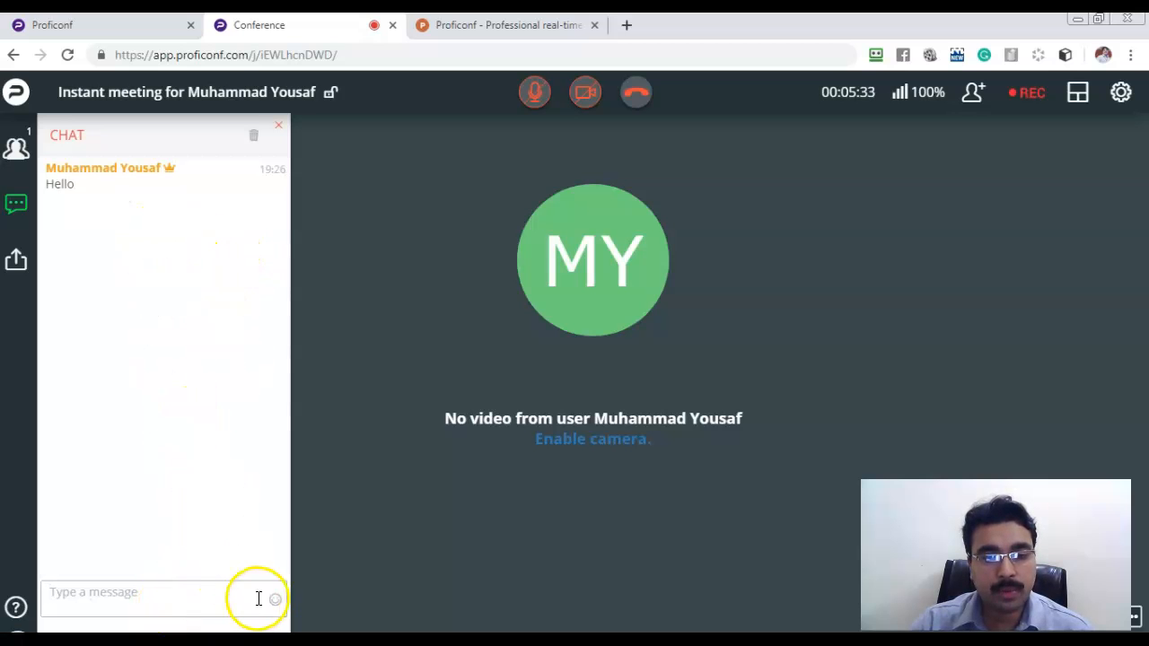
left_click(273, 600)
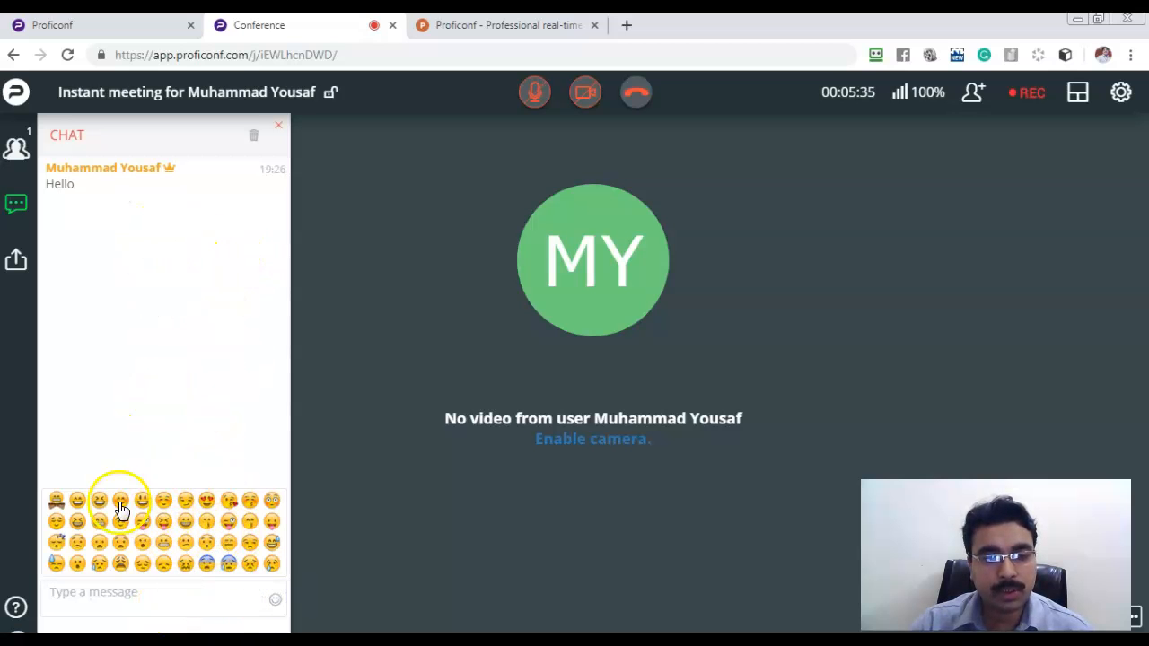
left_click(186, 274)
left_click(16, 259)
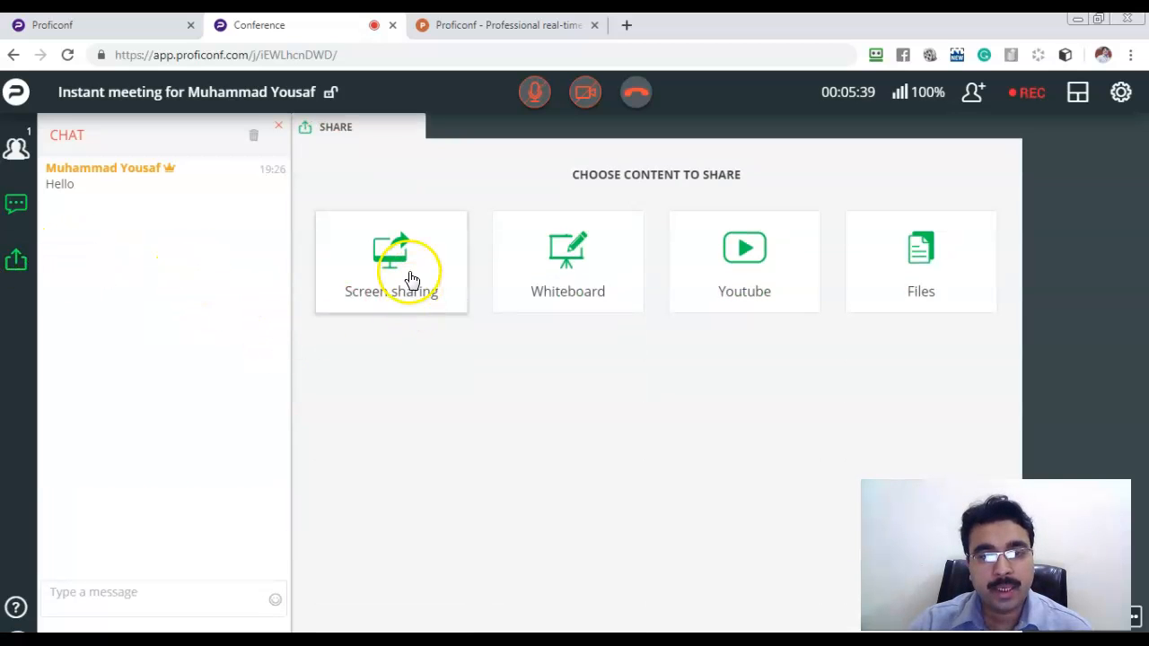
Browse the screen-share picker's entire screen, Notepad window and browser tab options, then cancel.
left_click(408, 274)
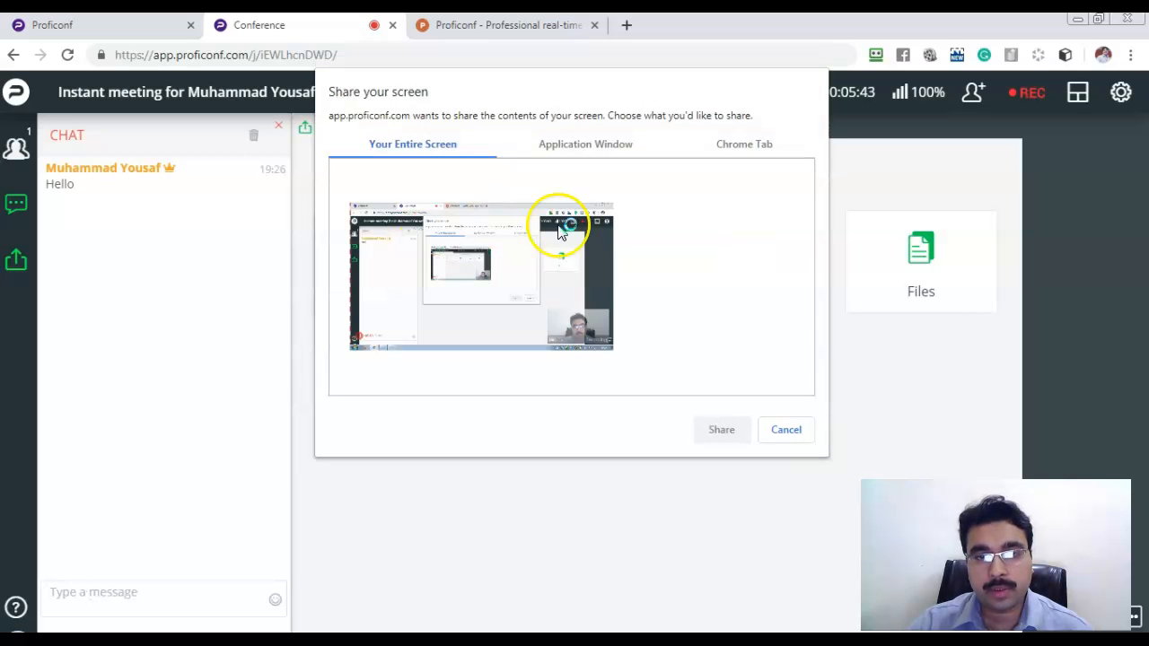
left_click(505, 284)
left_click(613, 145)
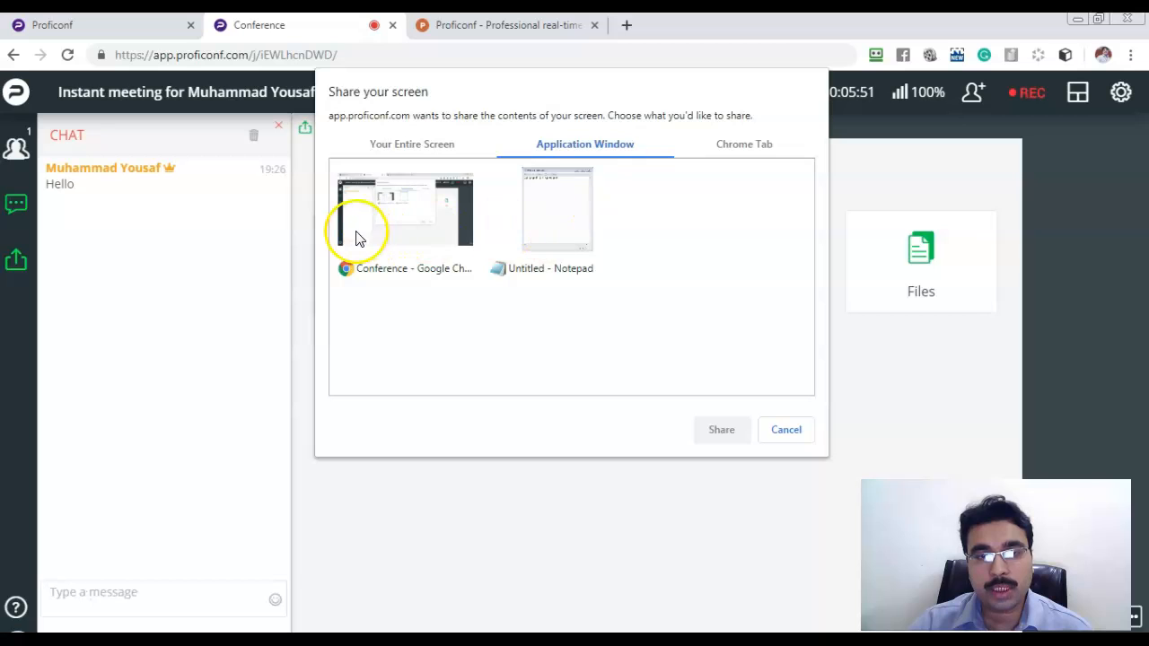
left_click(538, 234)
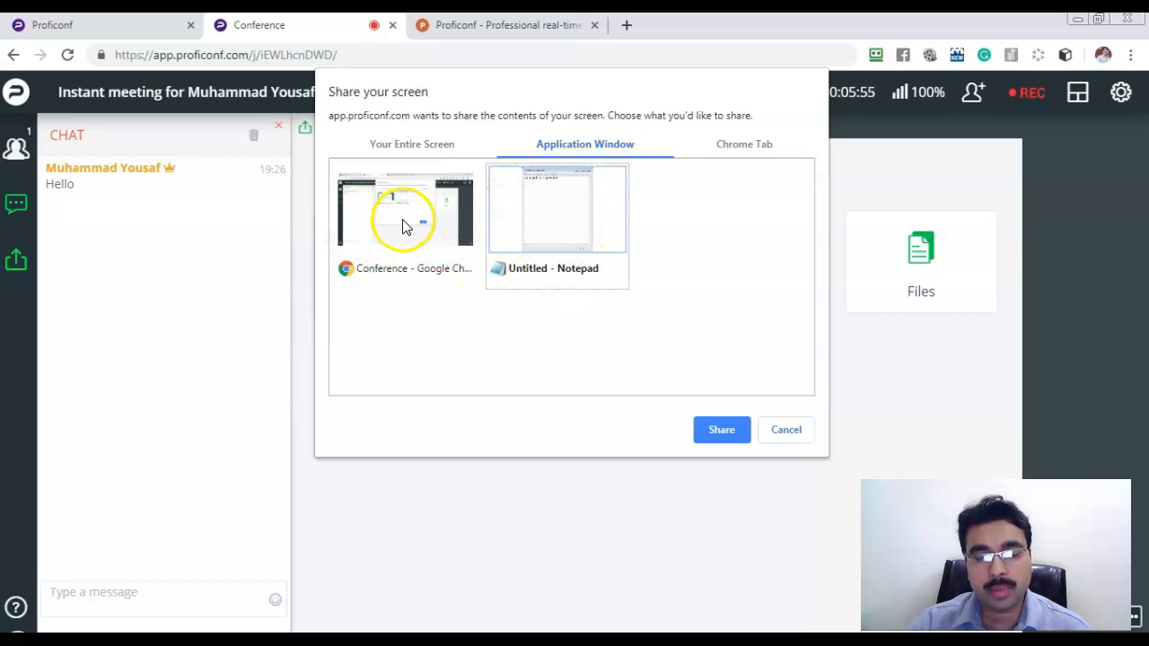
left_click(754, 146)
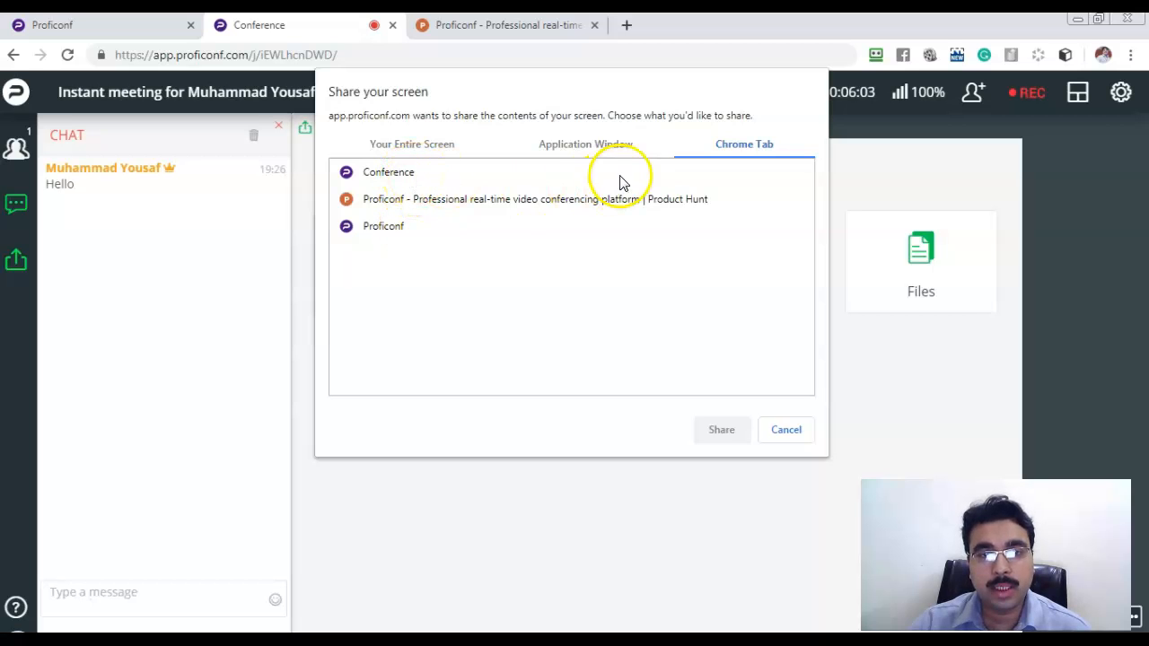
left_click(432, 151)
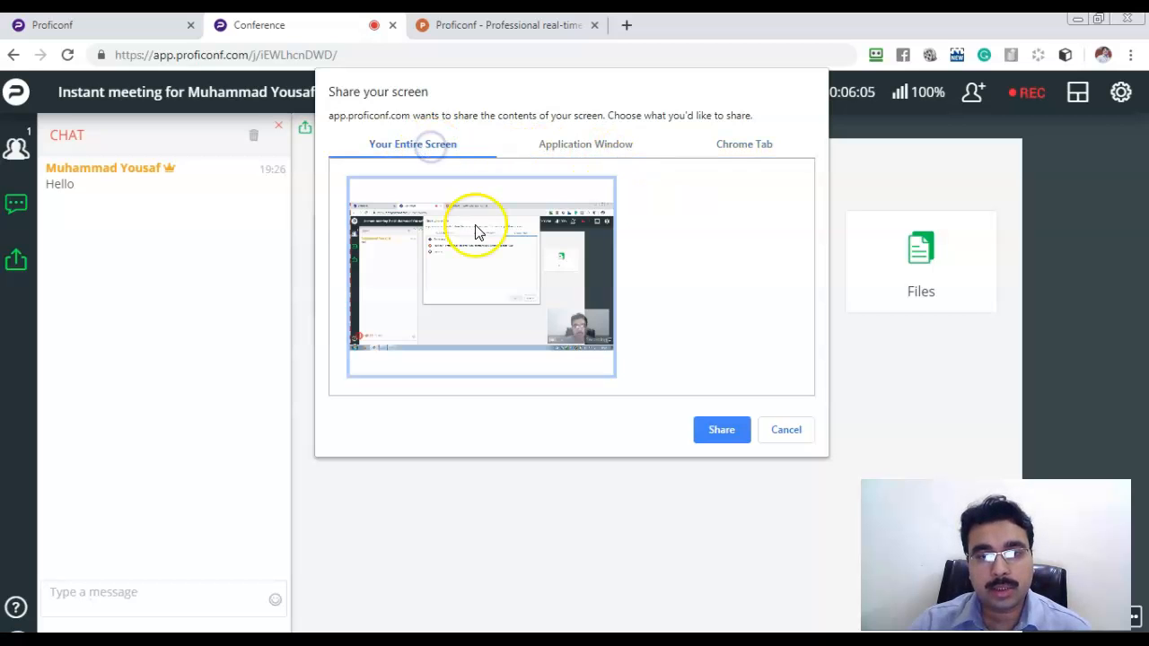
left_click(786, 430)
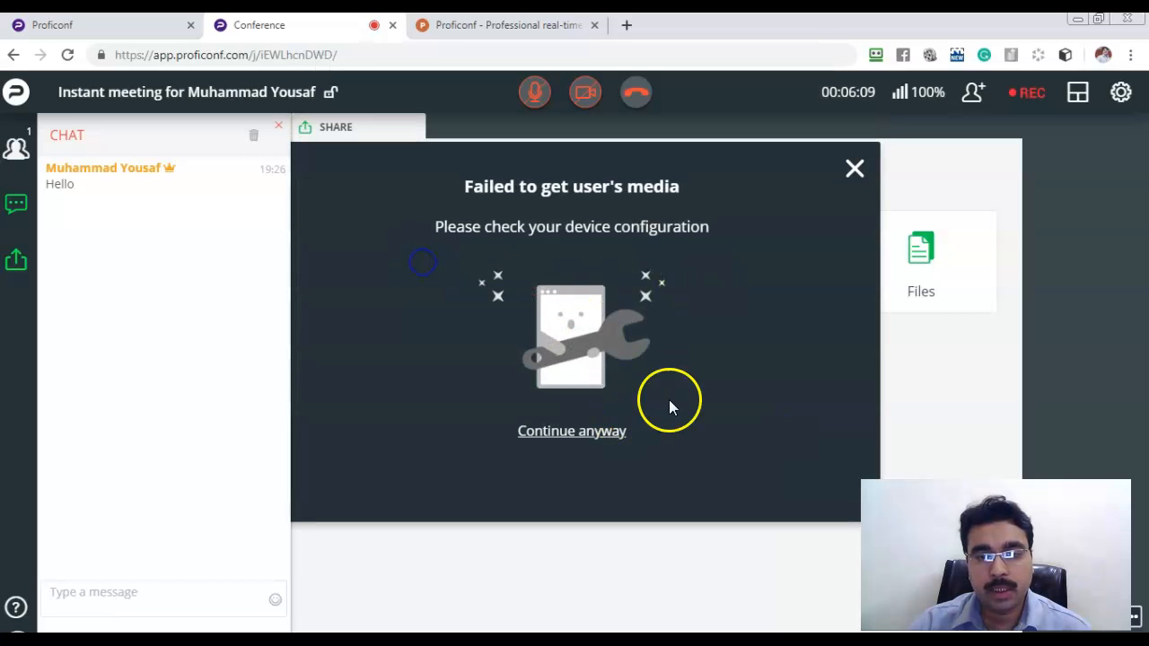
left_click(853, 170)
Share the entire screen with the meeting, then stop sharing and dismiss the media failure notice.
left_click(392, 280)
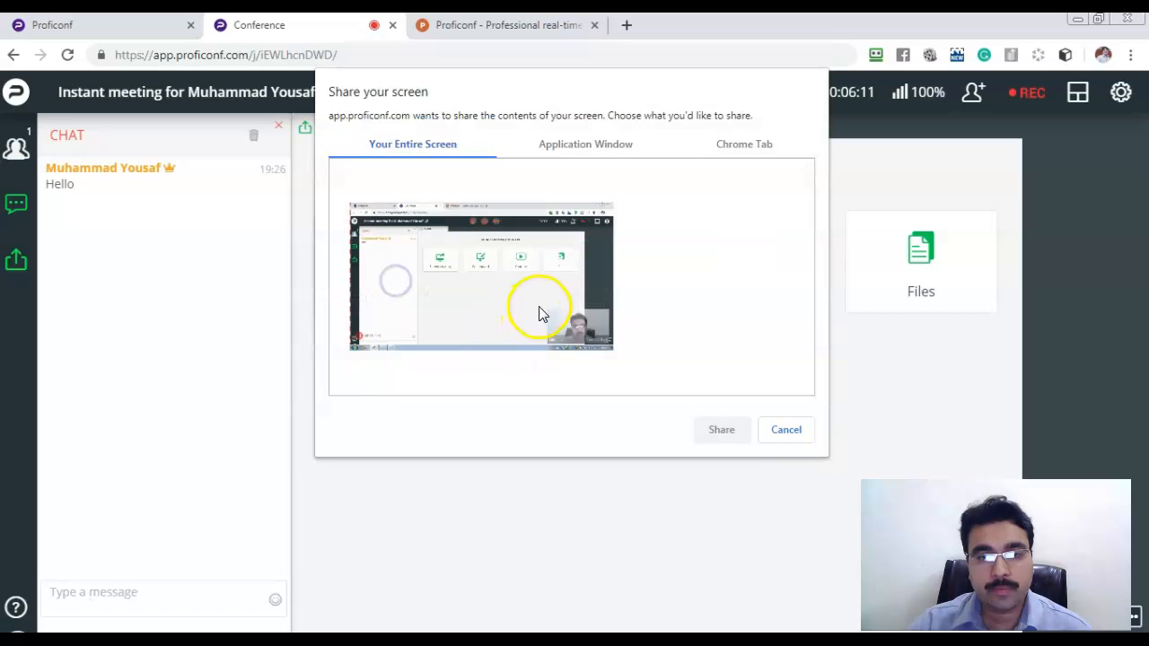
left_click(540, 307)
left_click(715, 436)
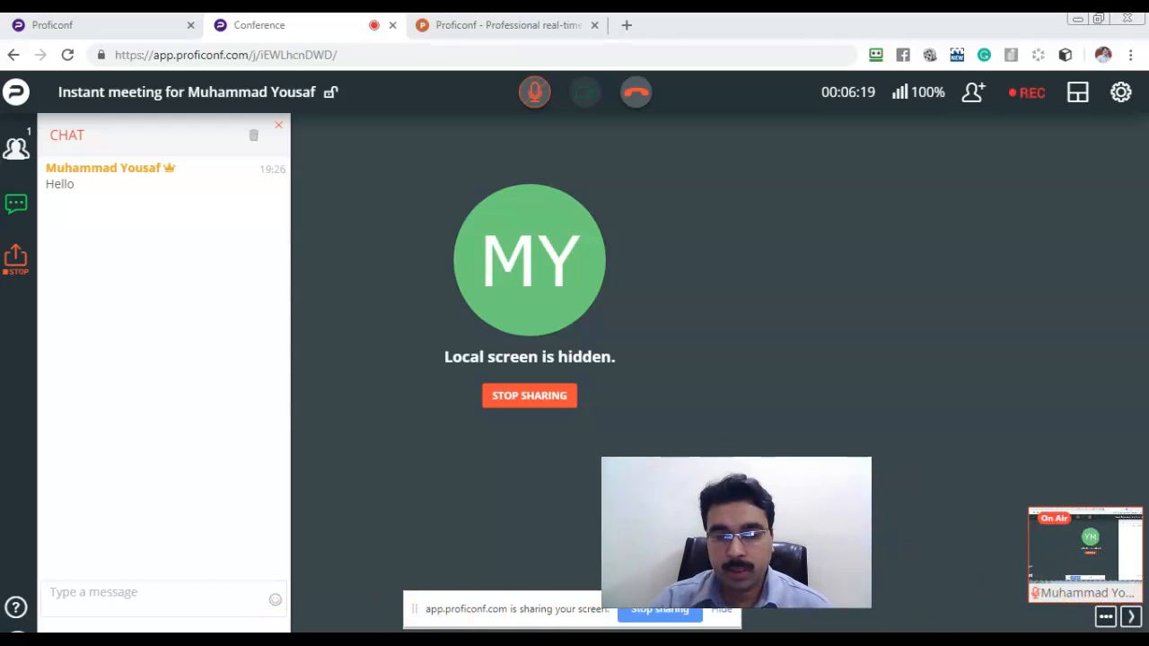
mouse_move(228, 620)
left_click(188, 612)
left_click(182, 587)
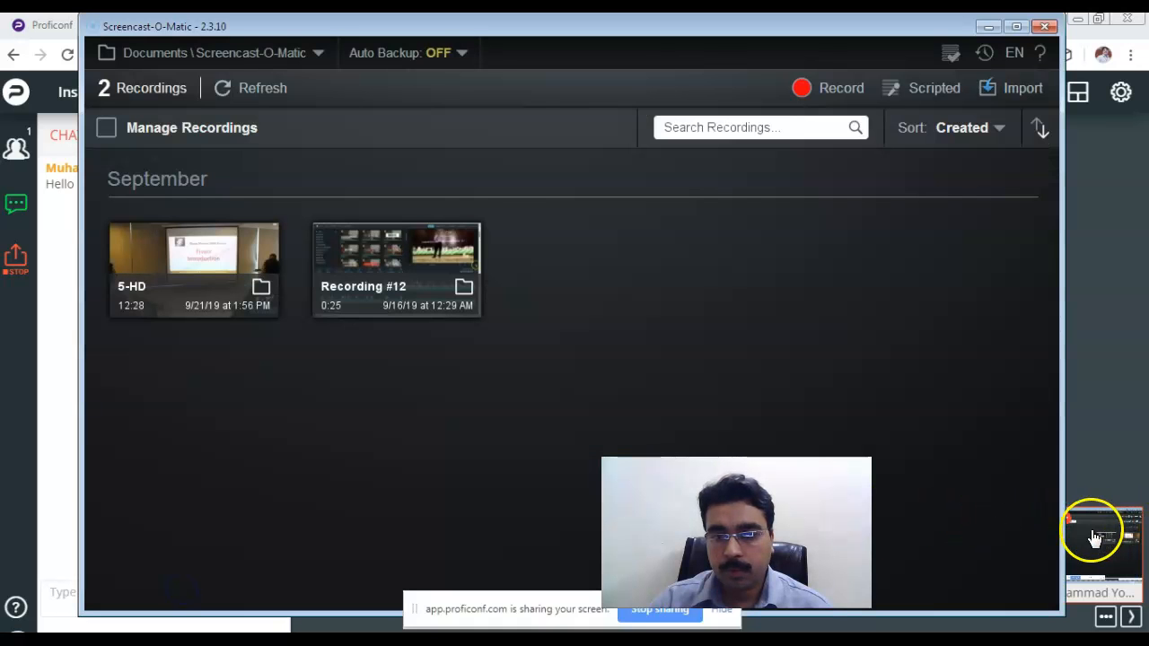
left_click(1095, 537)
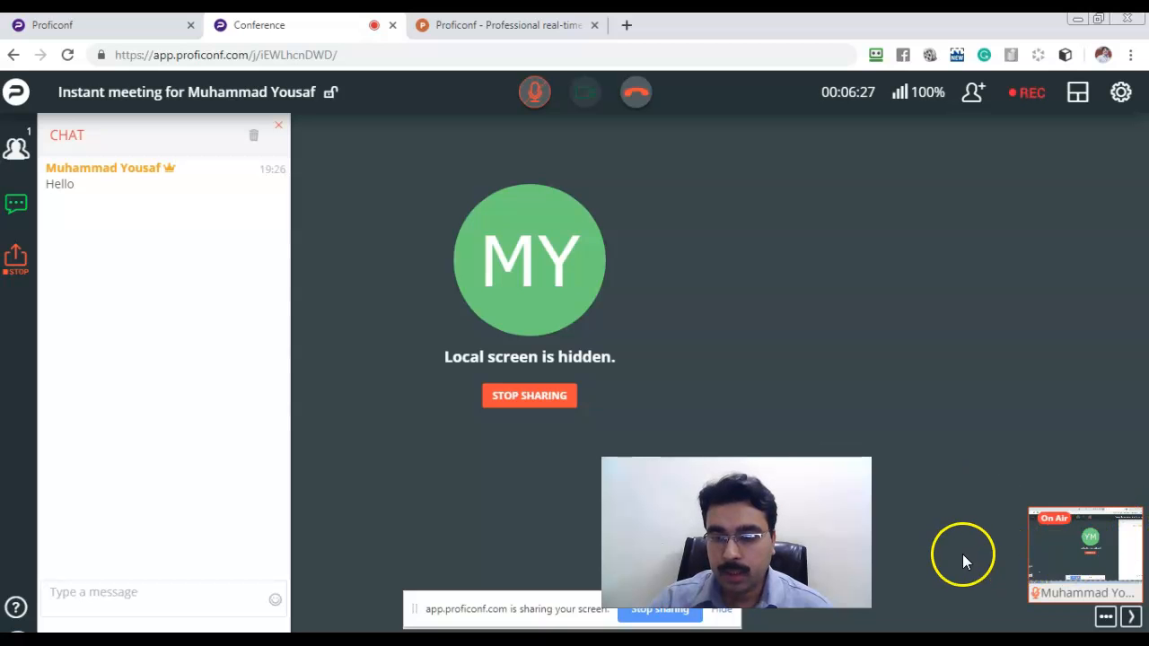
left_click(520, 396)
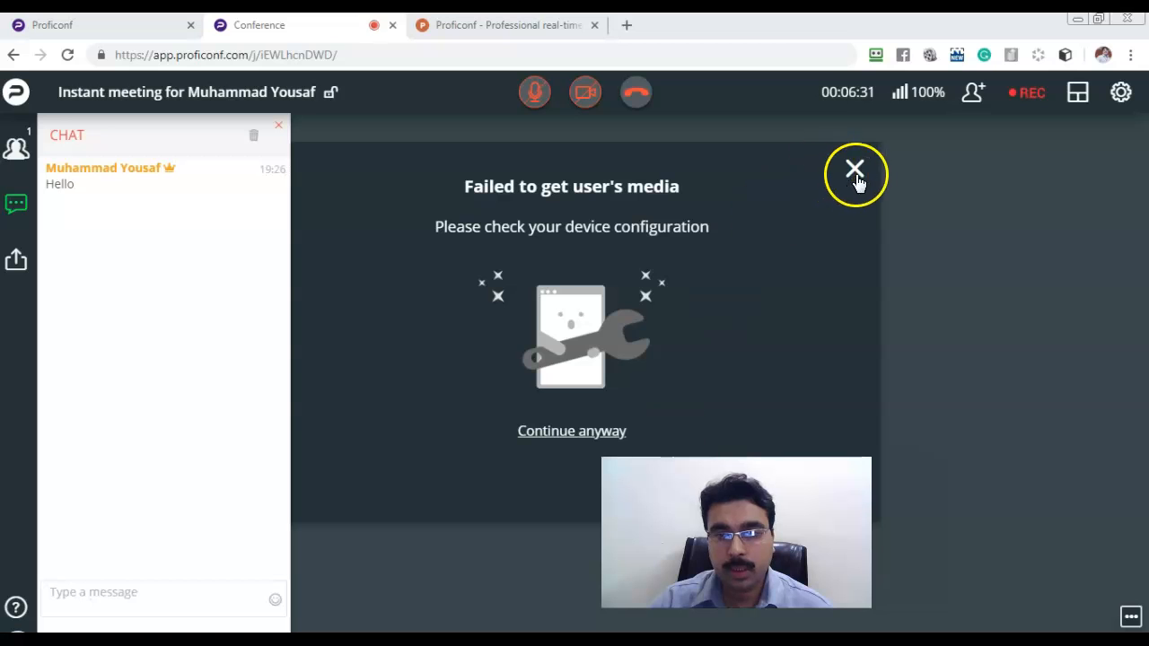
left_click(856, 173)
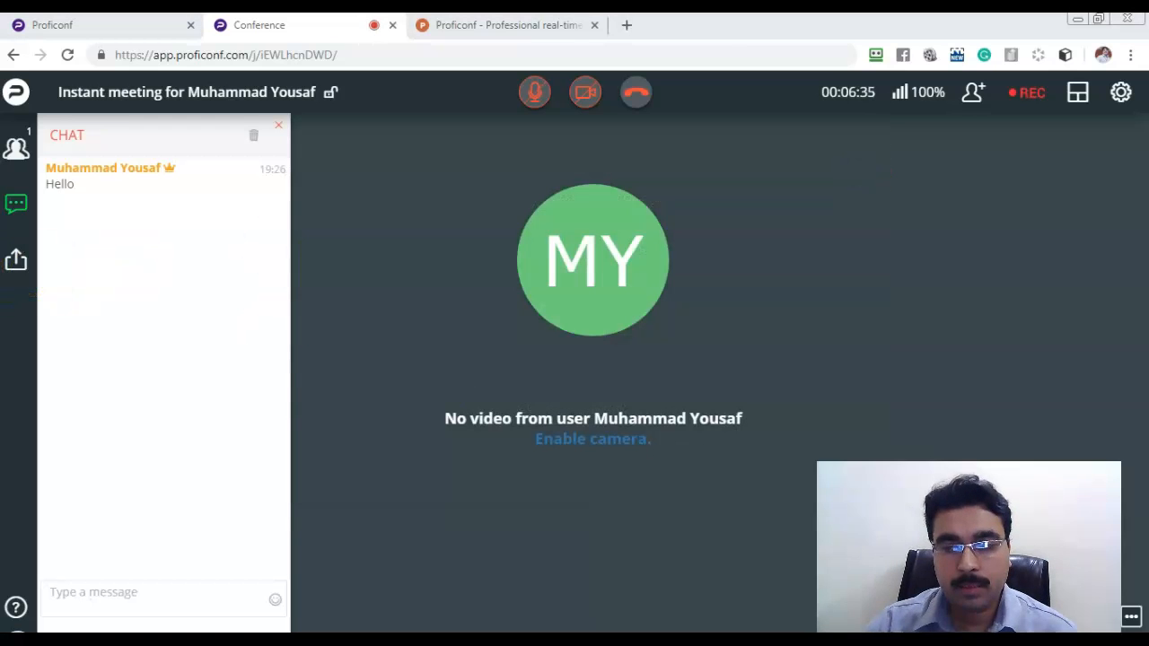
Open a blank whiteboard and draw a red rectangle with an overlapping red circle.
left_click(17, 262)
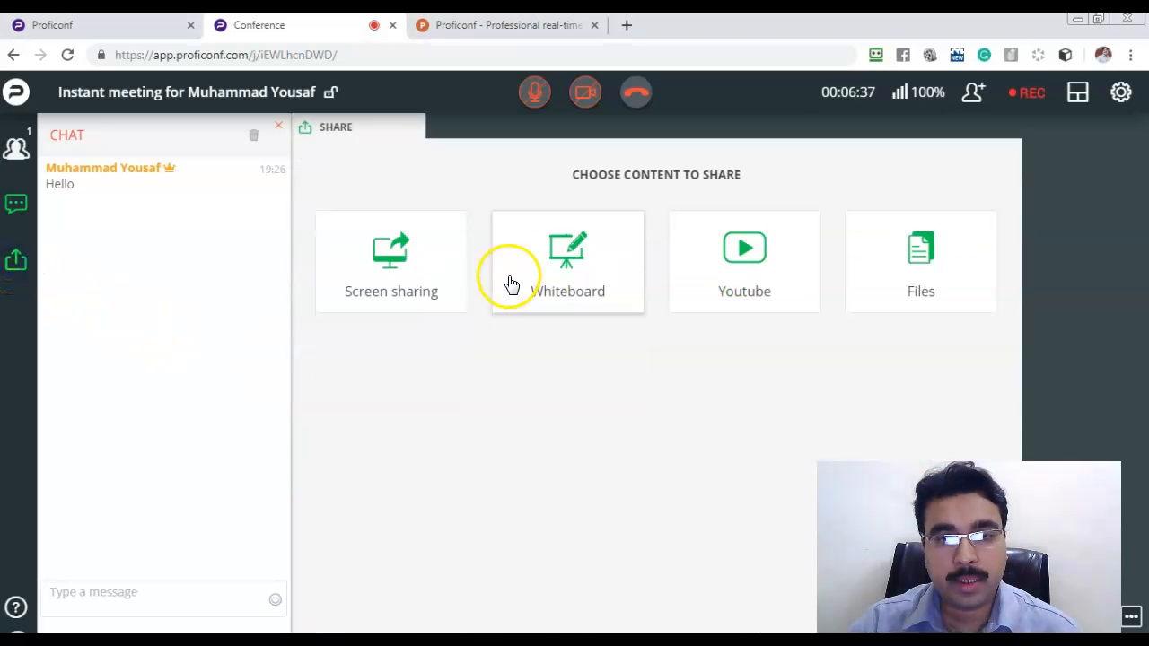
left_click(569, 260)
left_click(653, 158)
left_click_drag(380, 254, 410, 287)
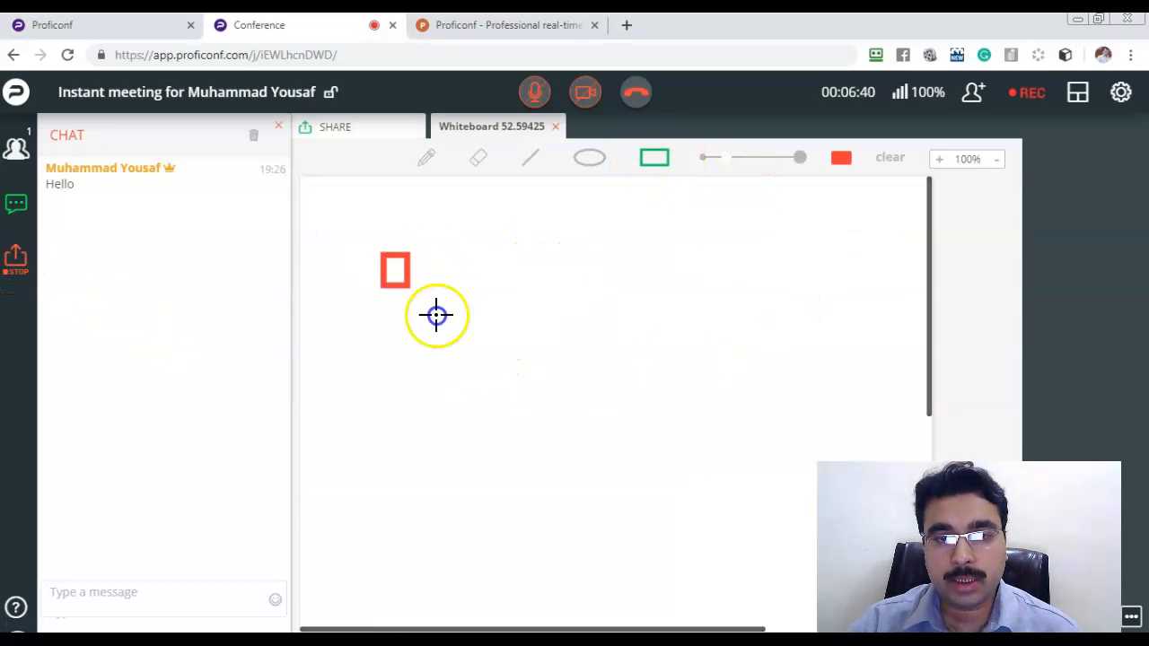
left_click(592, 160)
left_click_drag(523, 297, 716, 481)
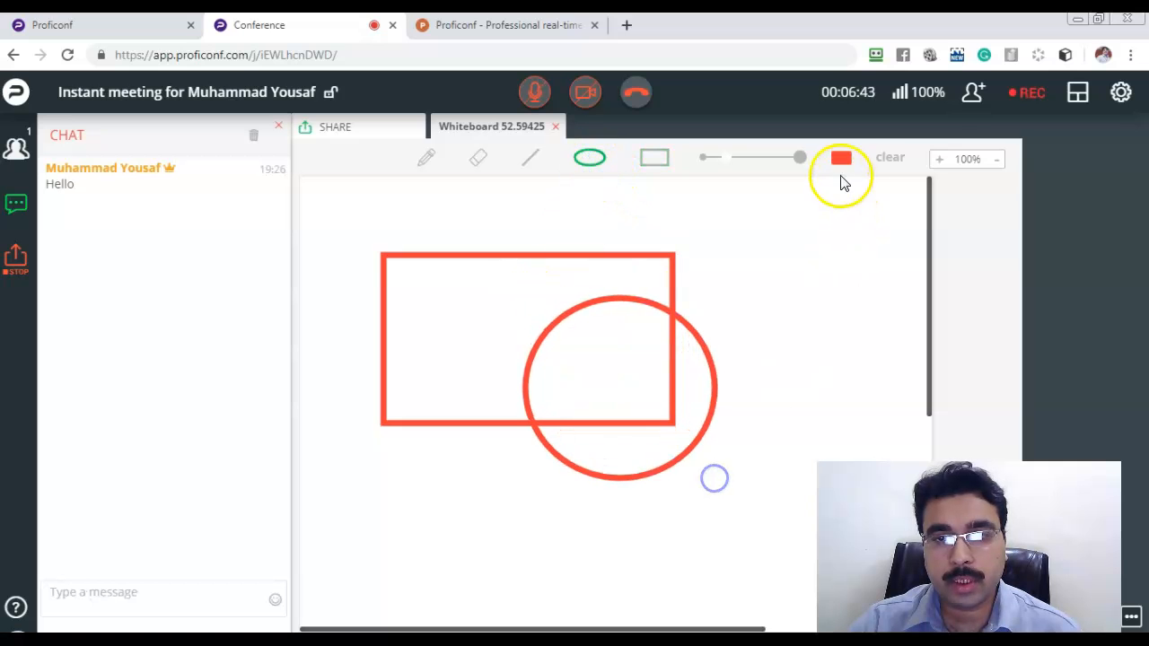
Switch the drawing colour to blue and freehand a small ellipse near the board's bottom.
left_click(841, 158)
left_click(765, 216)
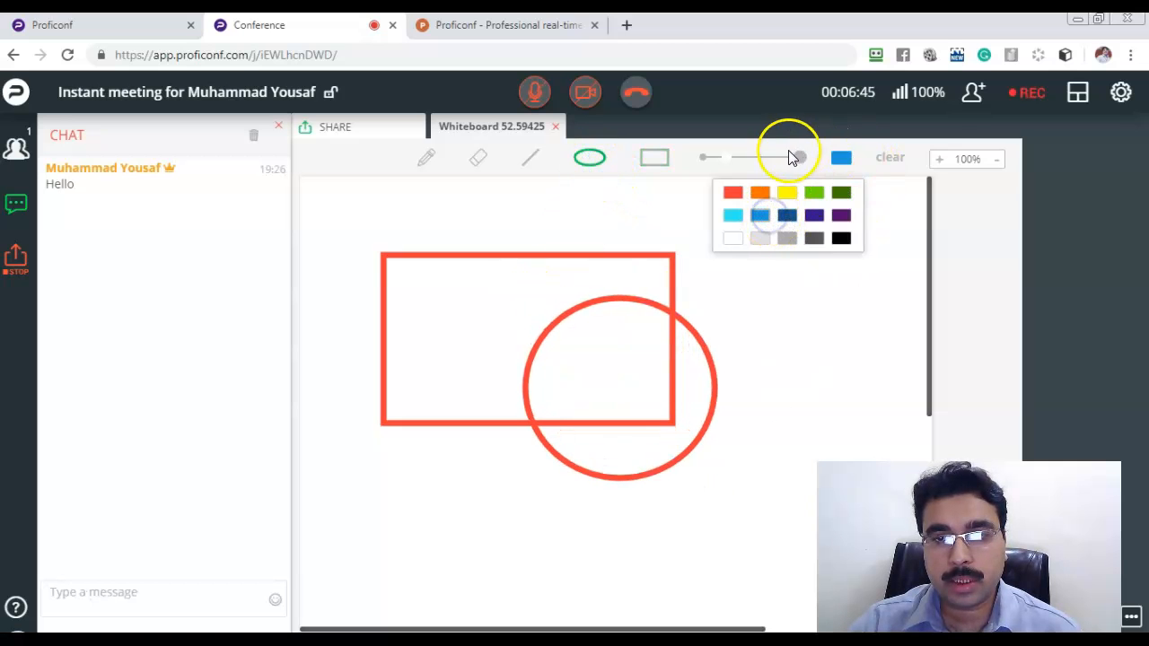
left_click(425, 160)
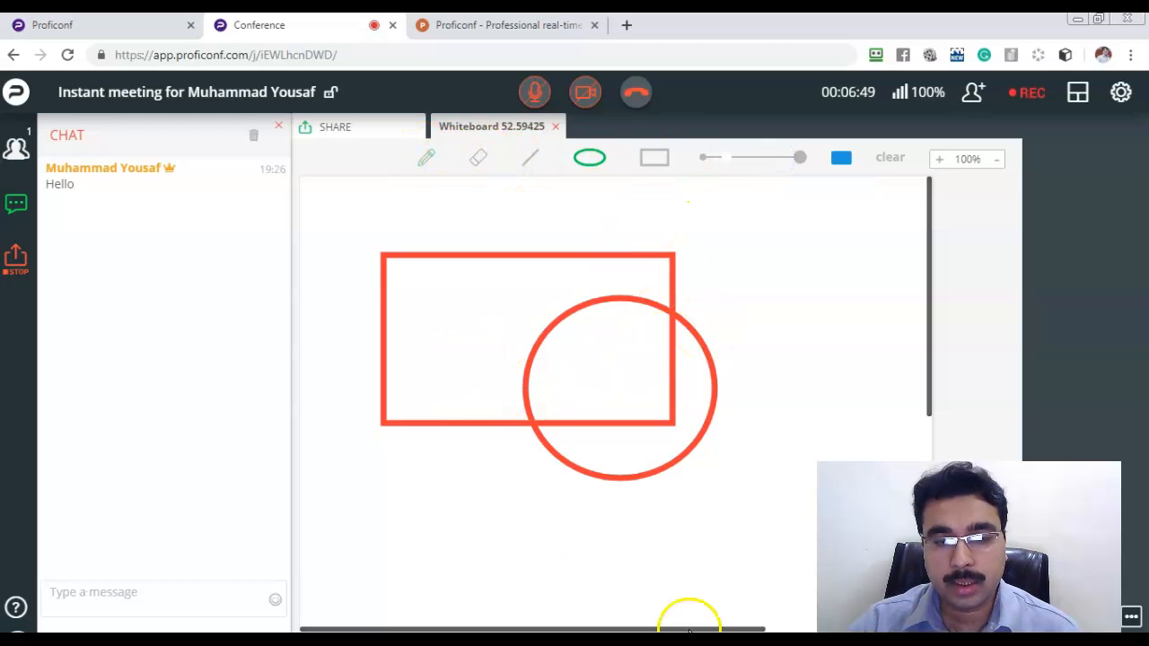
left_click_drag(764, 628, 686, 613)
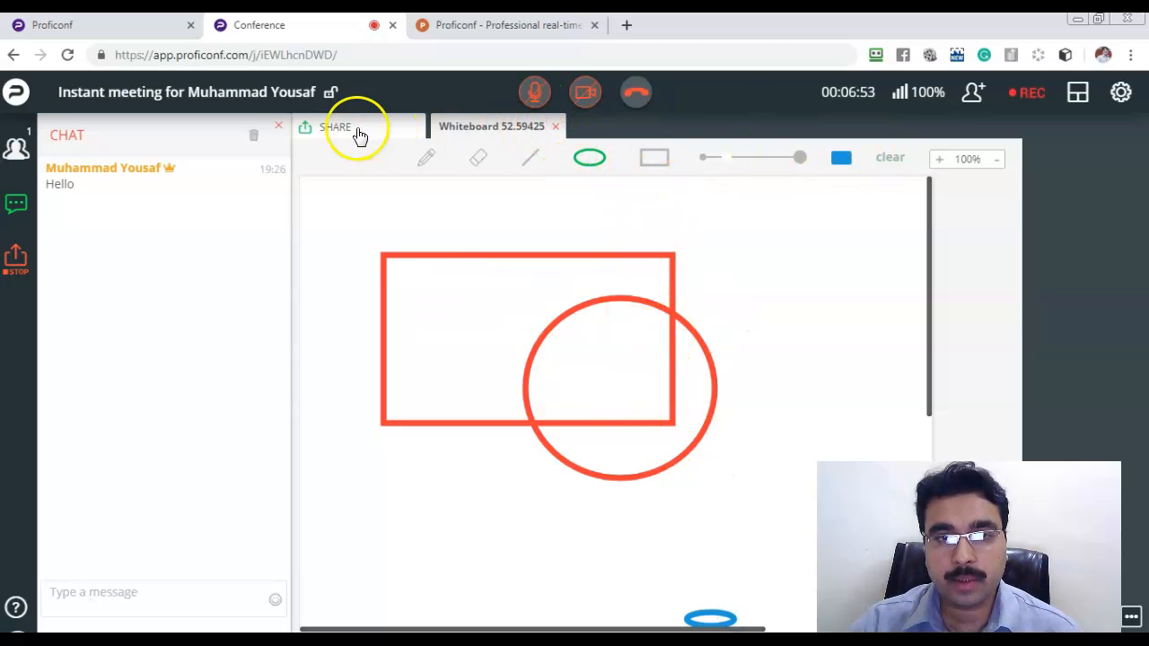
Close the whiteboard and bring up the YouTube video-sharing prompt's link field.
left_click(556, 127)
left_click(730, 271)
left_click(597, 289)
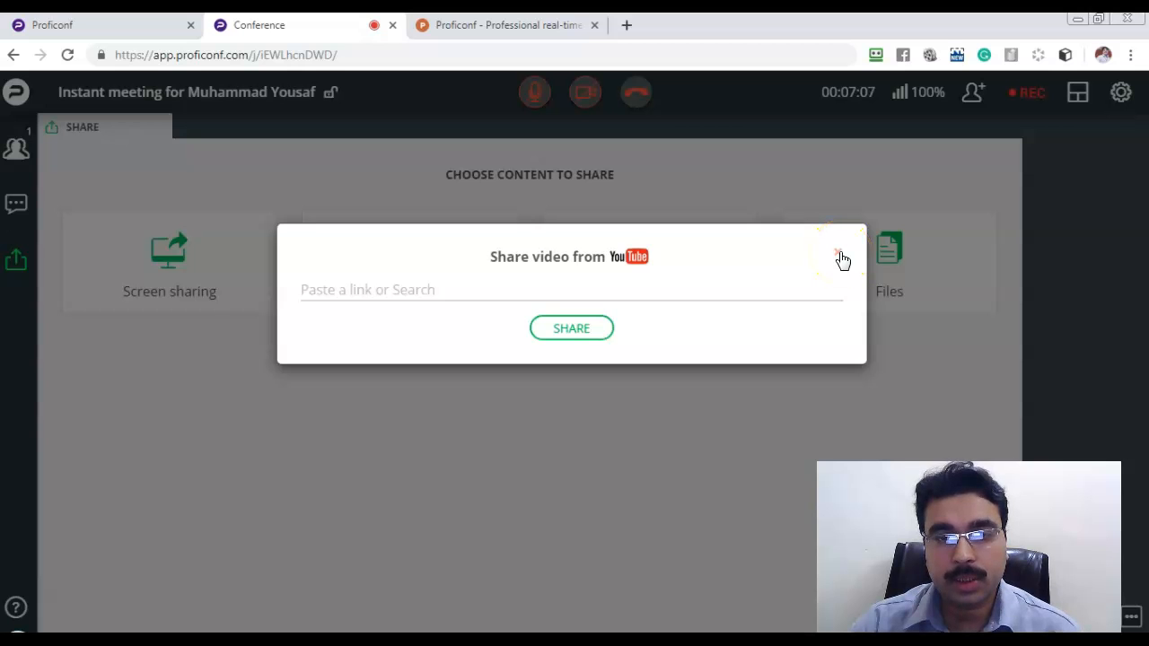
Close the YouTube prompt, view the files list (three recordings and tees.jpg), then go back.
left_click(840, 256)
left_click(887, 250)
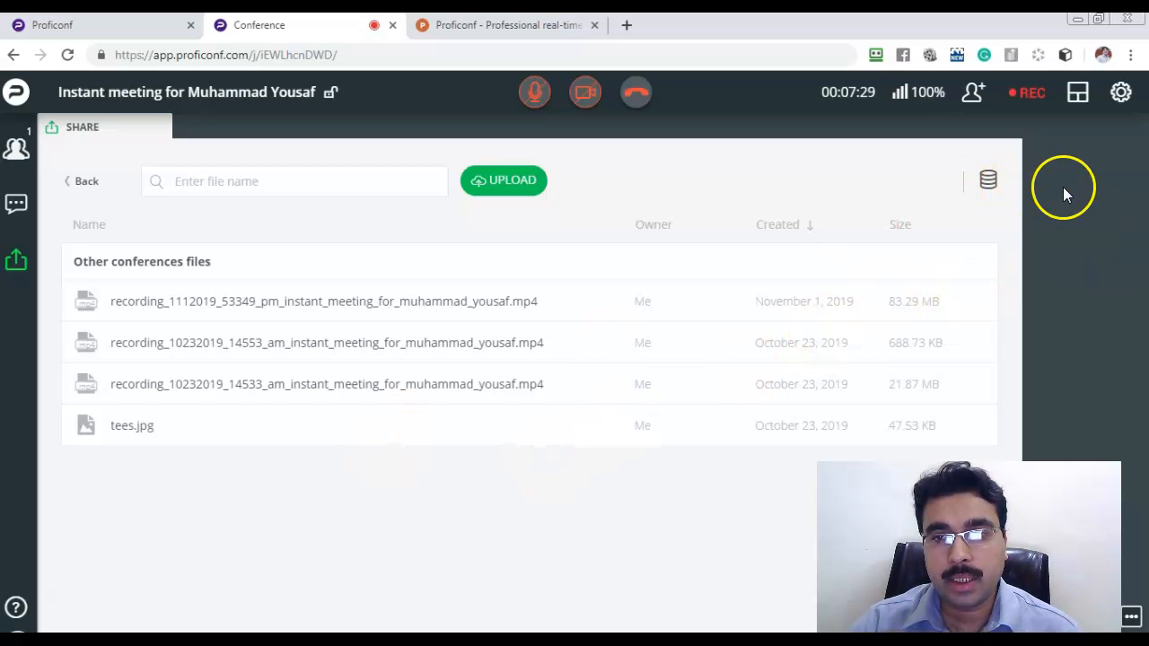
left_click(74, 181)
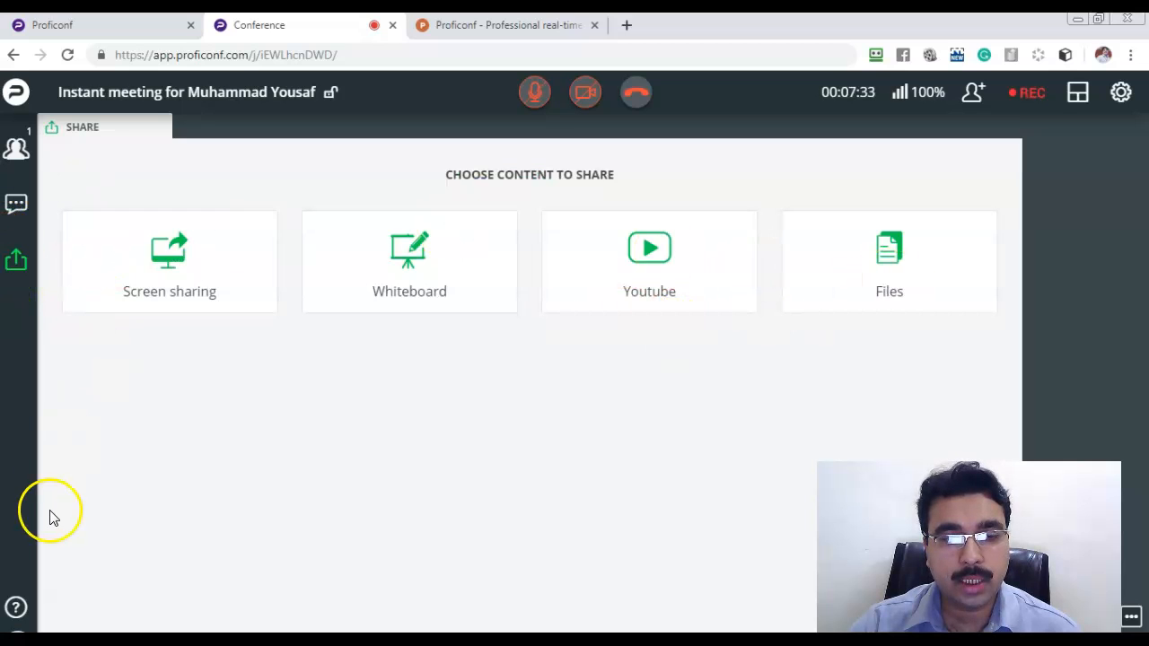
Open and close the support chat, then open and close the '...' video display options.
left_click(15, 613)
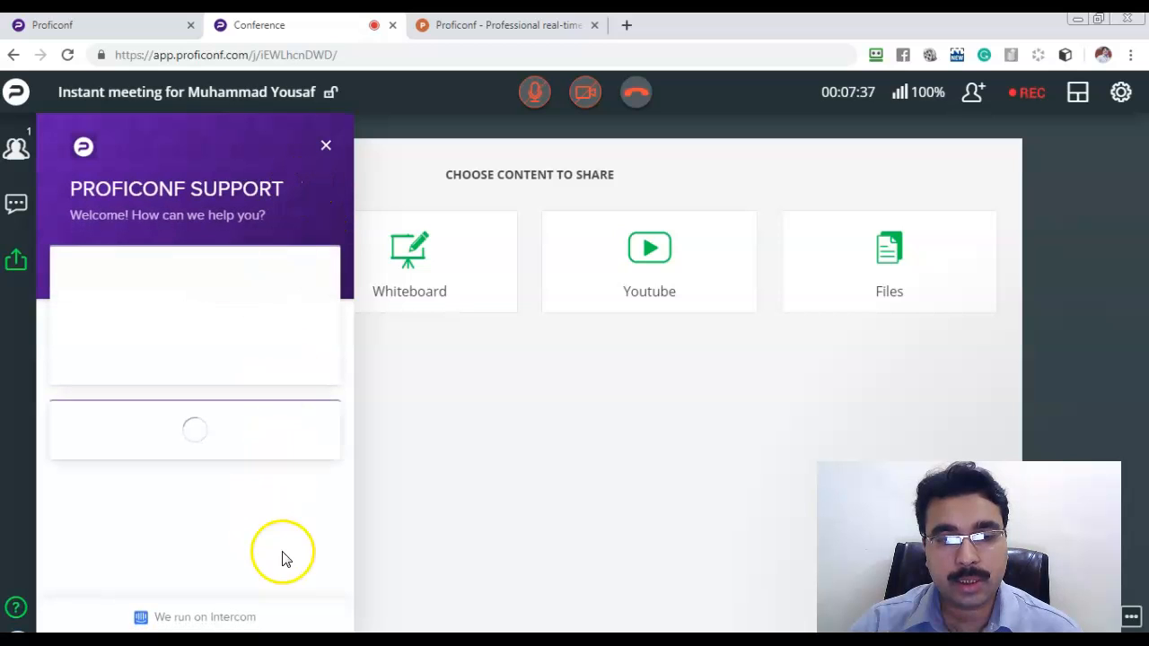
left_click(326, 146)
left_click(1131, 617)
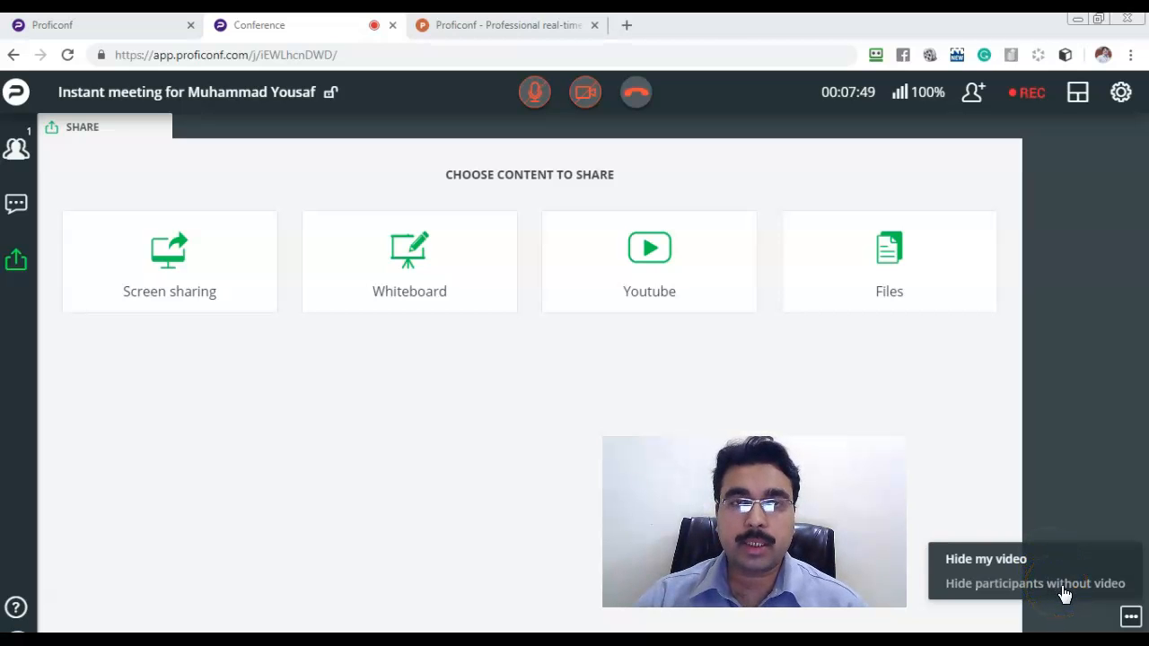
left_click(1130, 616)
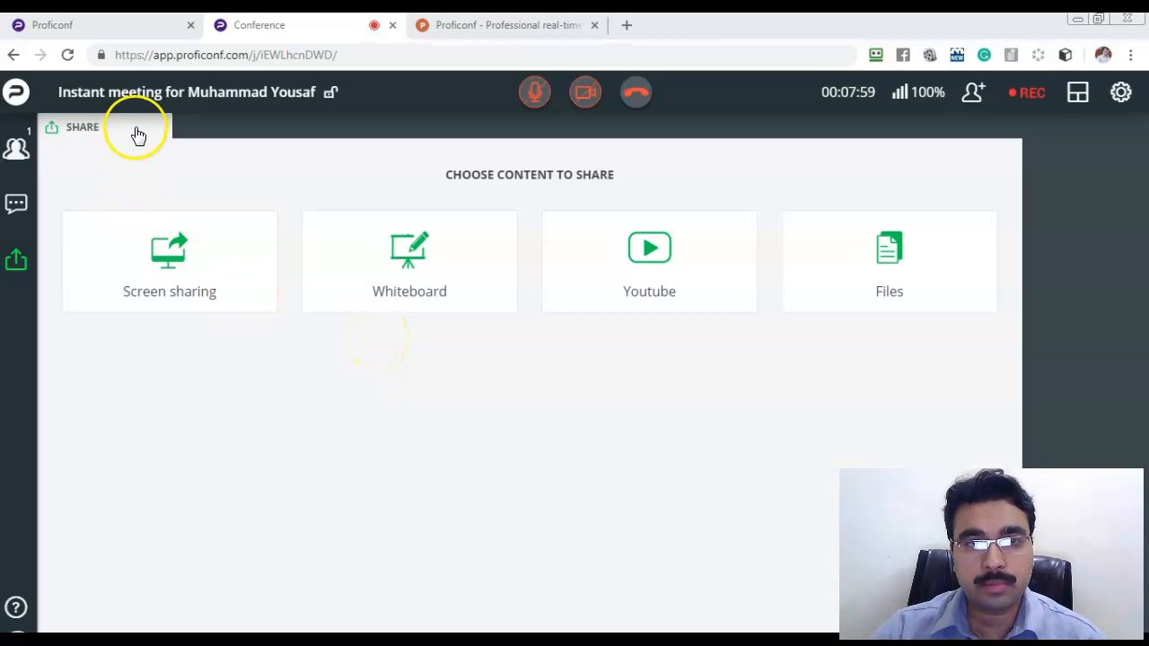
Return to the Events dashboard and open Create an Event, defaulting to November 04, 2019, 20:00.
left_click(136, 29)
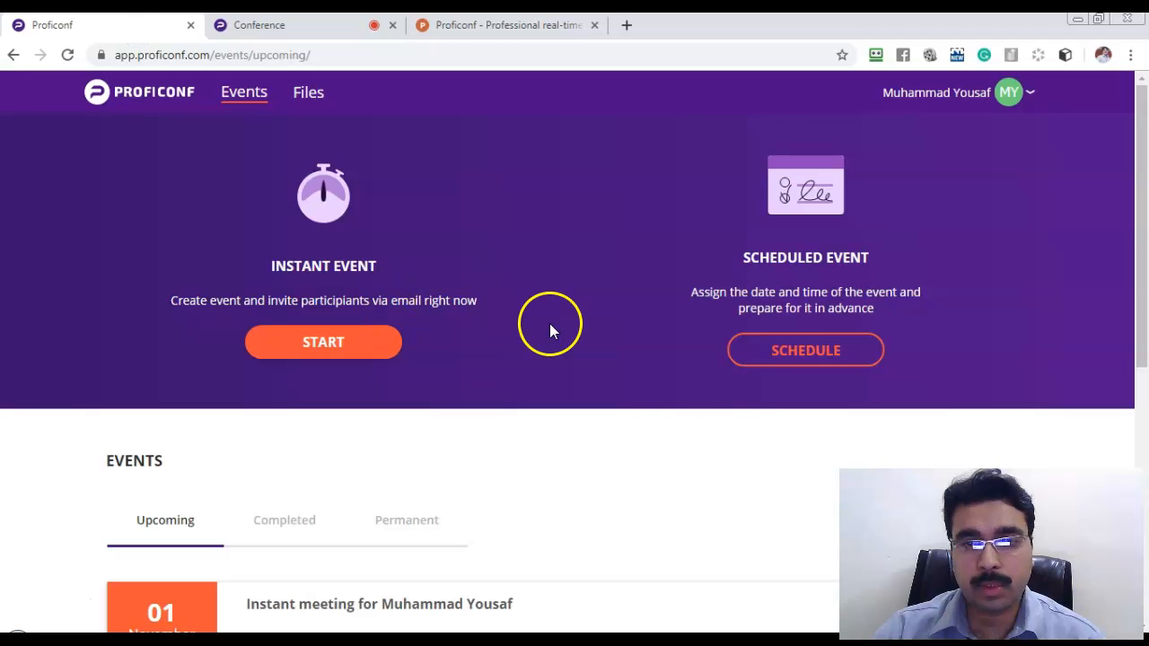
scroll(552, 325, "down", 1)
right_click(790, 273)
left_click(783, 278)
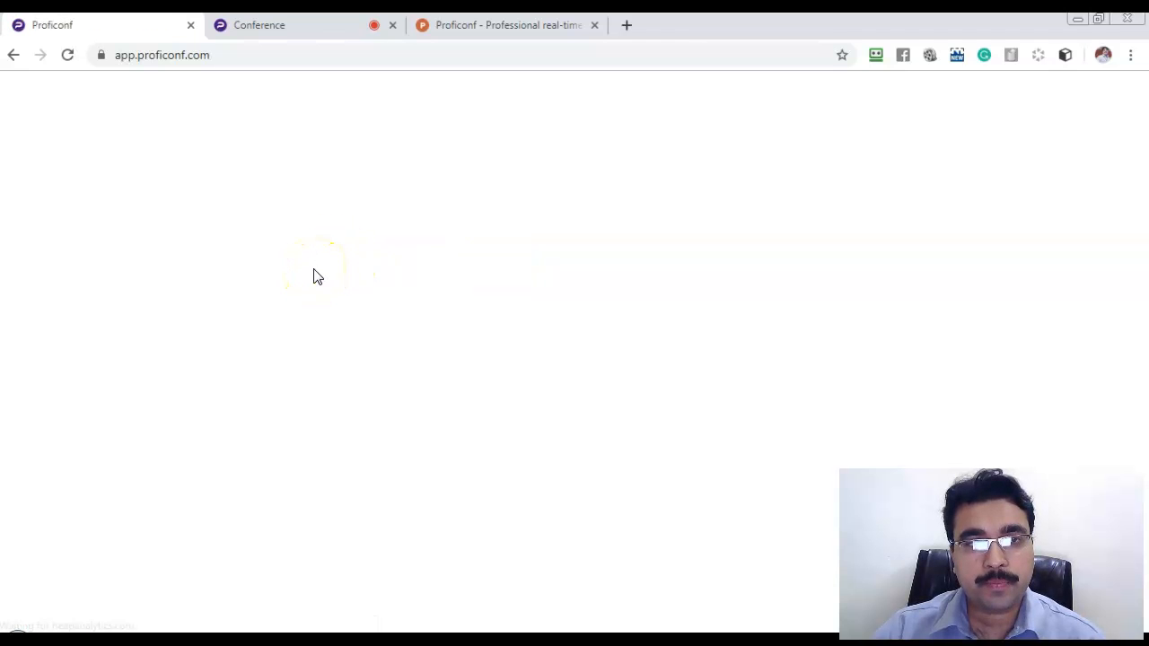
left_click(313, 262)
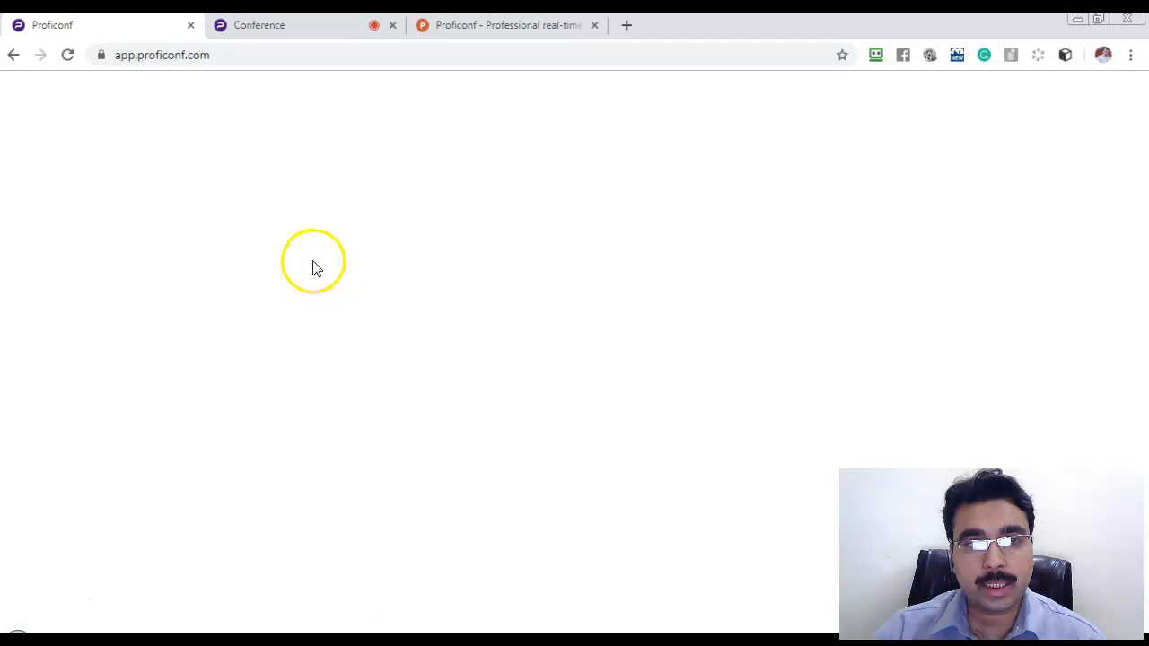
scroll(319, 259, "down", 3)
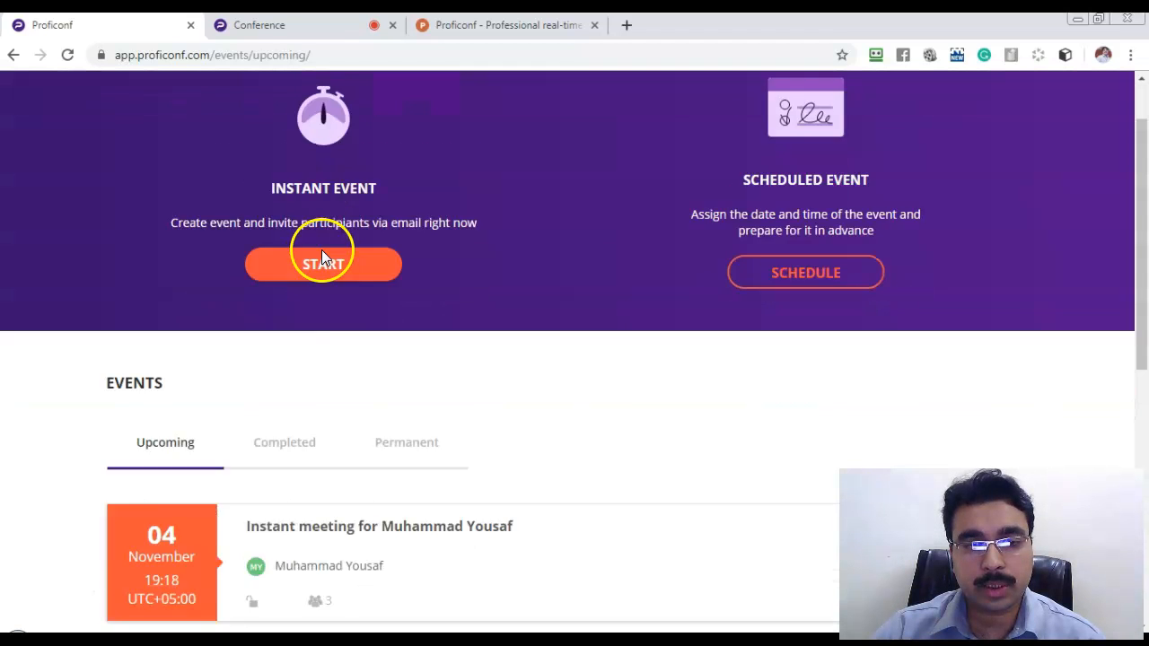
scroll(323, 257, "up", 2)
scroll(323, 257, "down", 4)
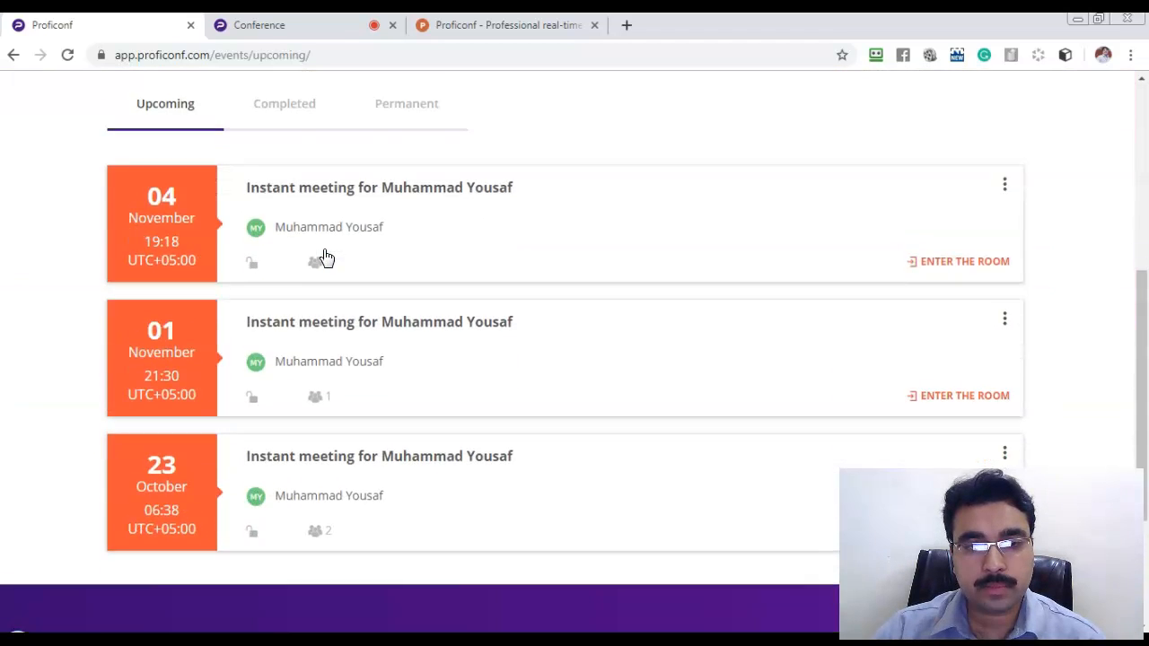
scroll(324, 251, "up", 3)
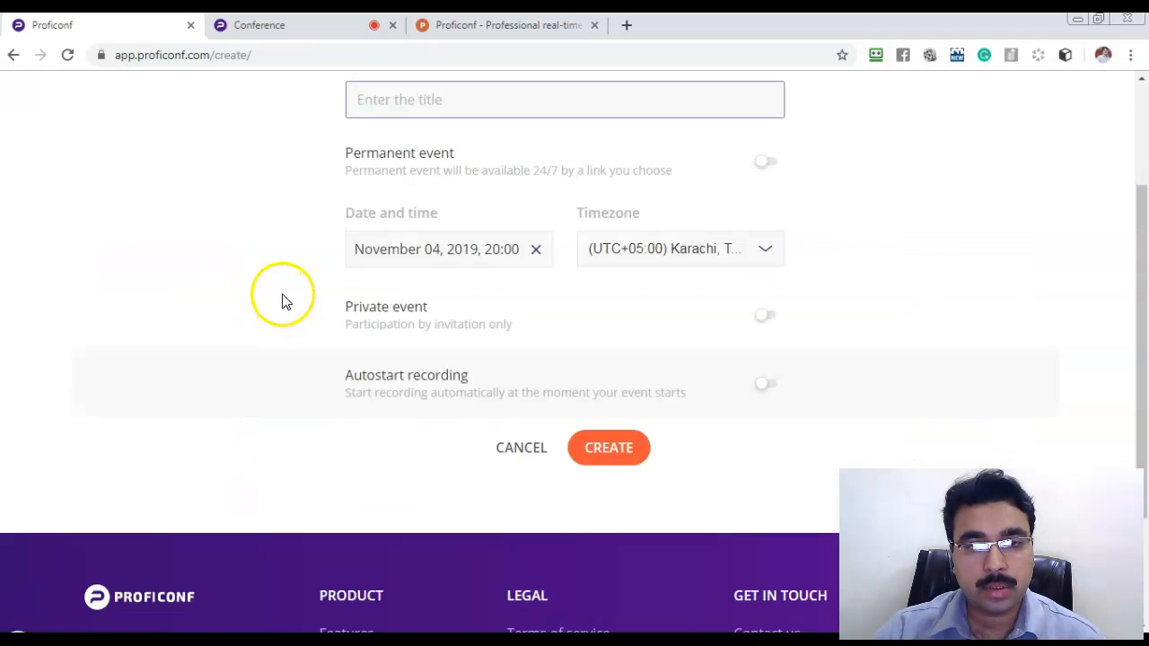
scroll(296, 288, "up", 2)
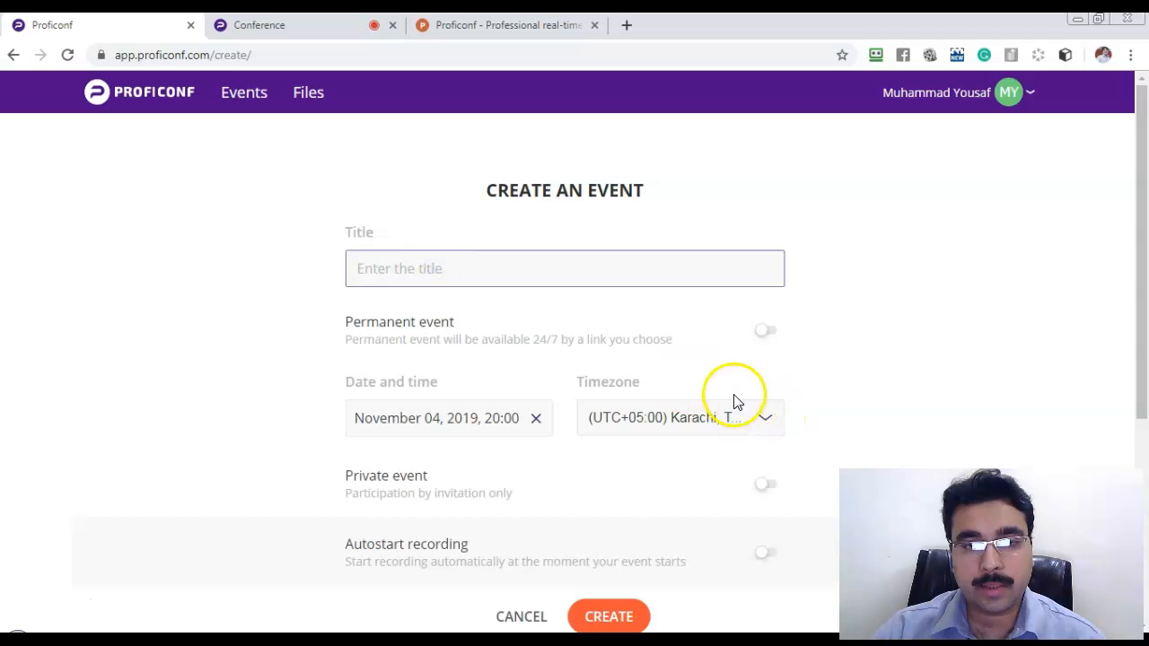
left_click_drag(419, 321, 475, 328)
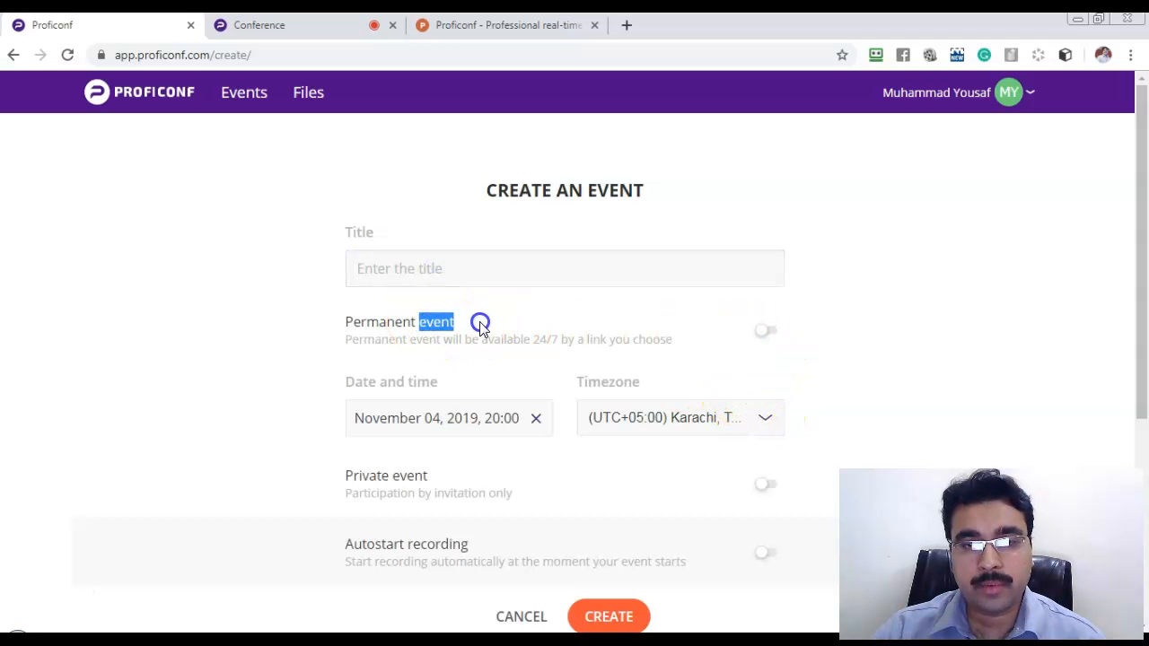
left_click(769, 331)
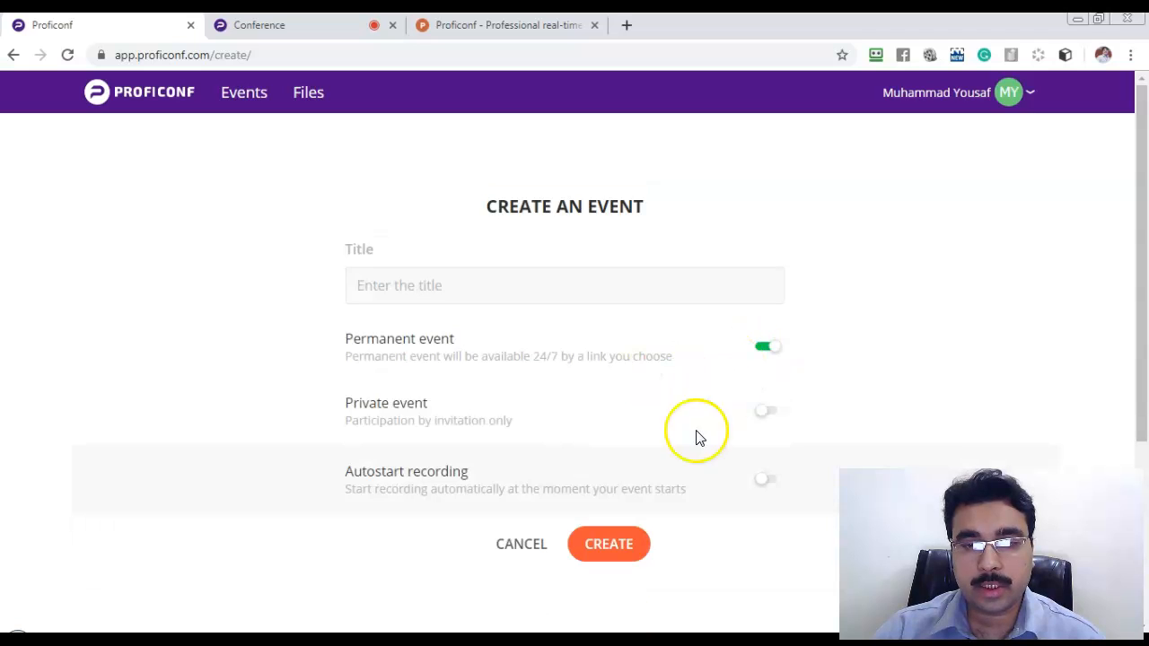
left_click(772, 411)
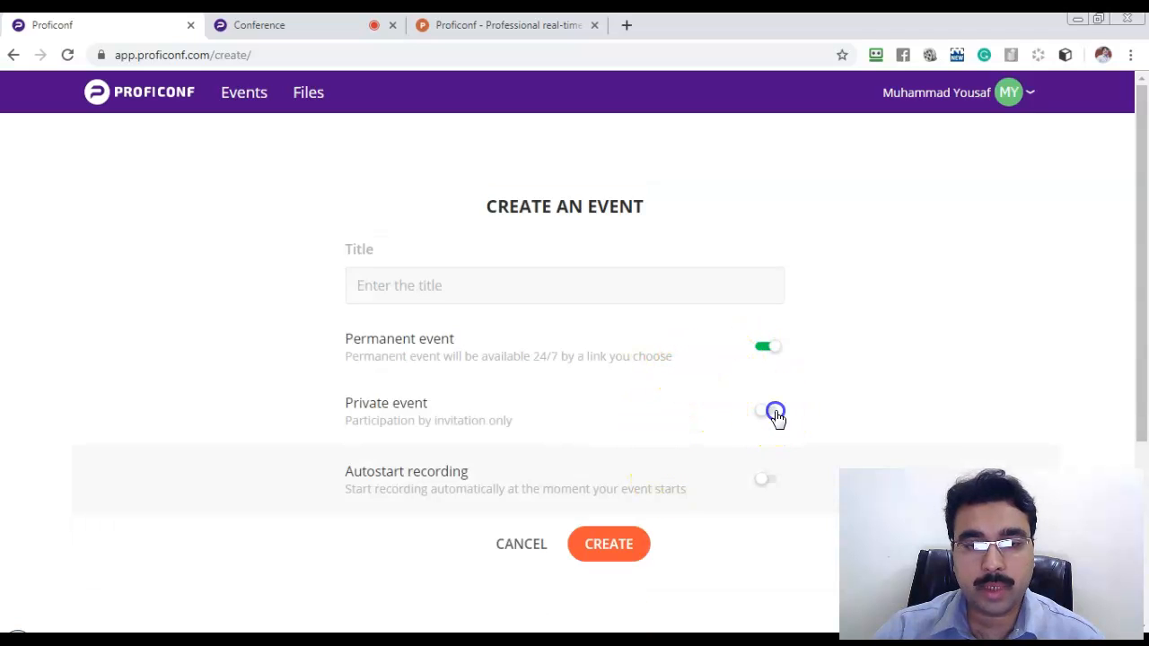
left_click(764, 481)
left_click(764, 411)
left_click(763, 346)
scroll(497, 356, "down", 2)
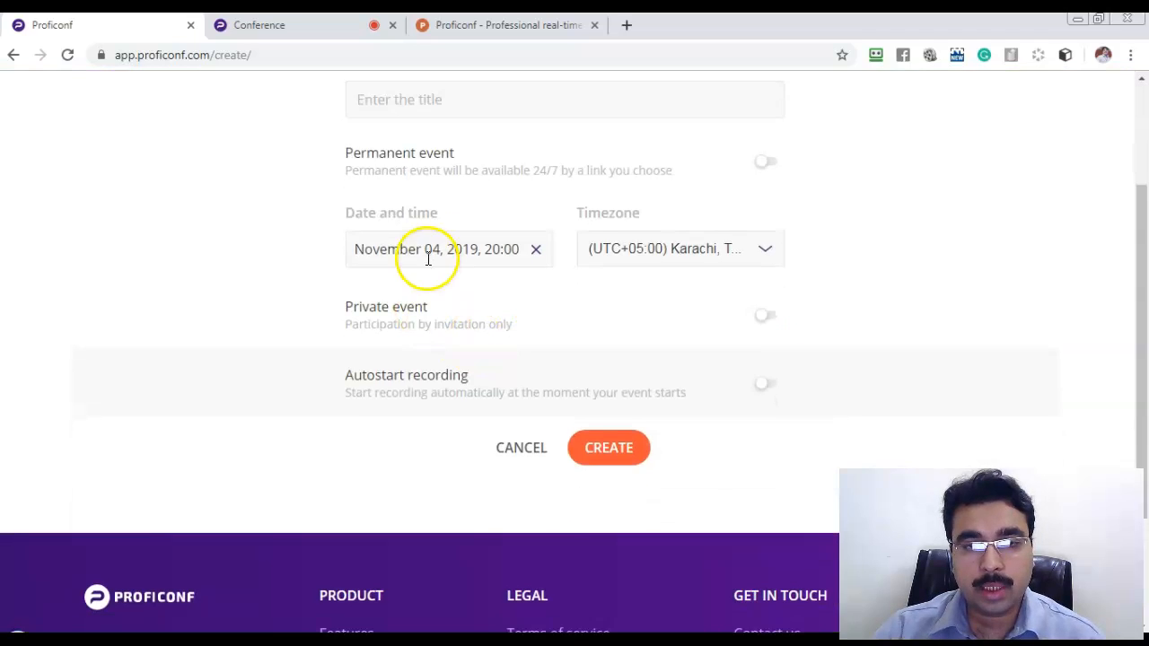
left_click(428, 251)
left_click(640, 311)
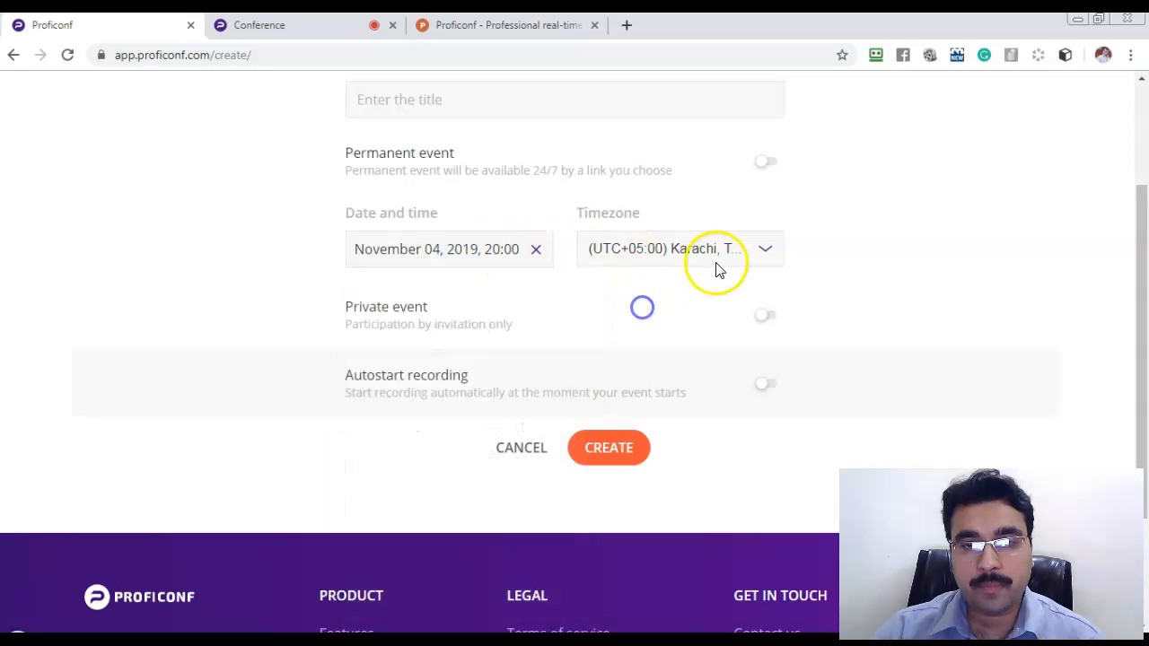
left_click(768, 315)
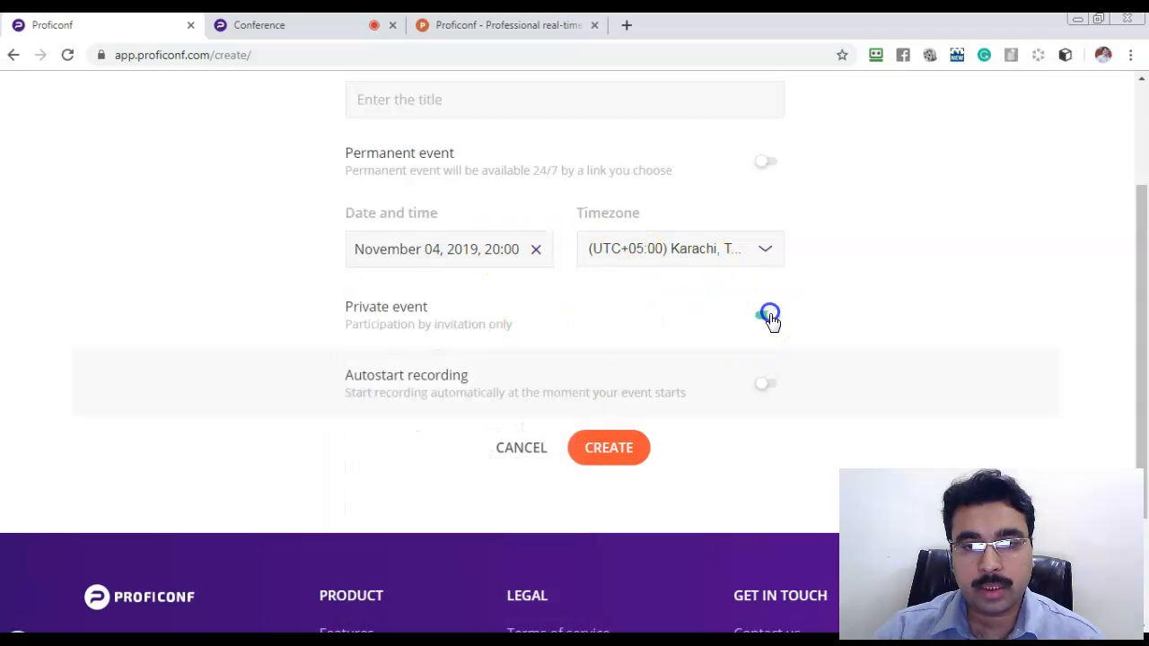
left_click(768, 316)
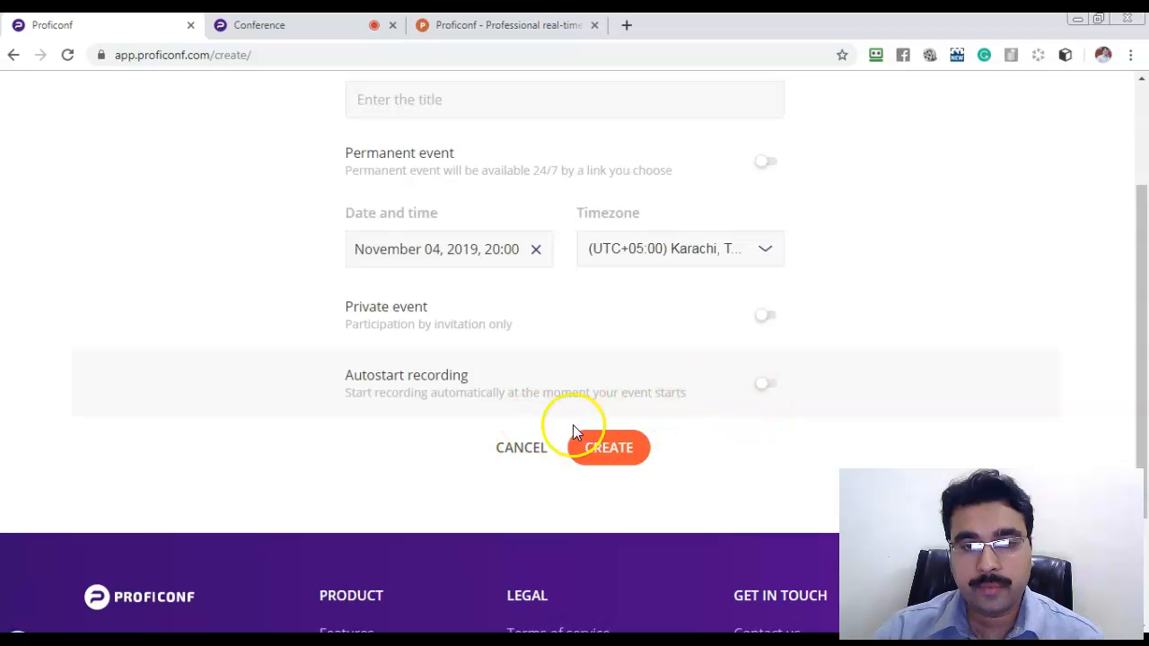
left_click(526, 456)
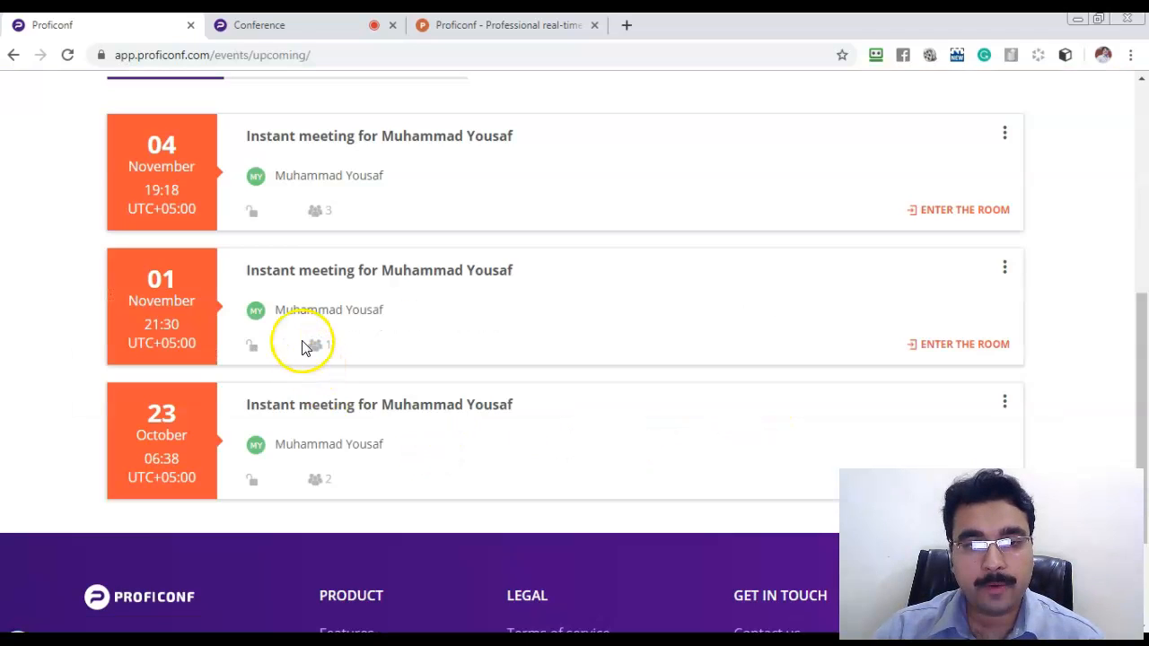
Check the Completed and Permanent event tabs, then return to the Upcoming list of three instant meetings.
scroll(303, 332, "up", 1)
scroll(303, 332, "up", 2)
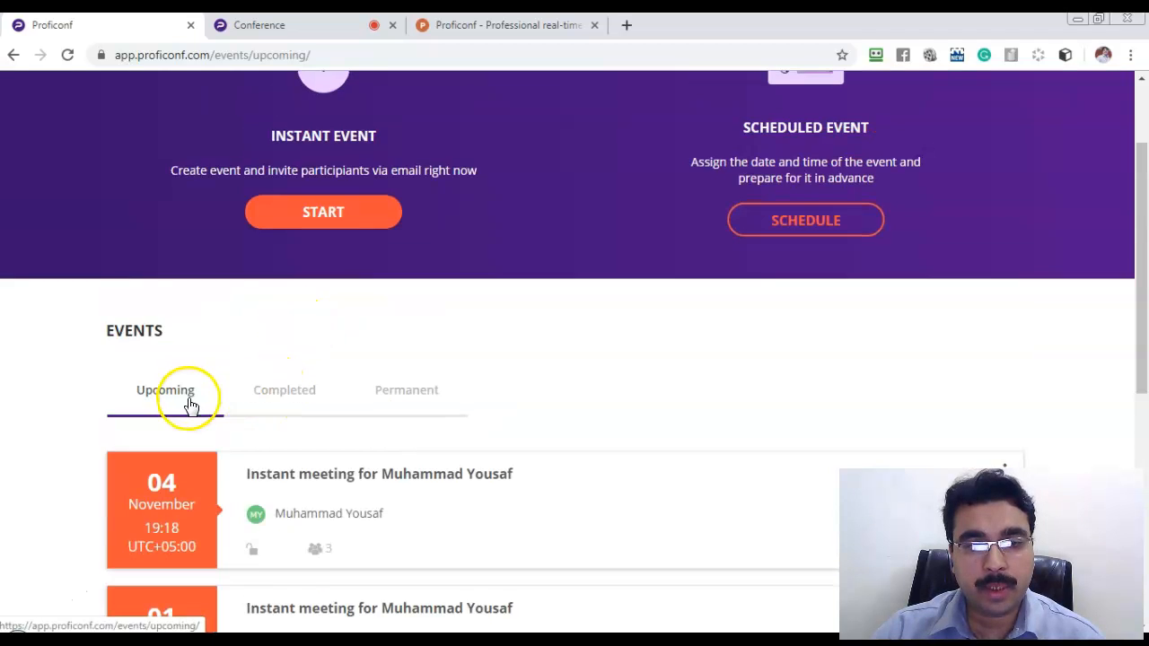
scroll(276, 263, "down", 2)
left_click(284, 222)
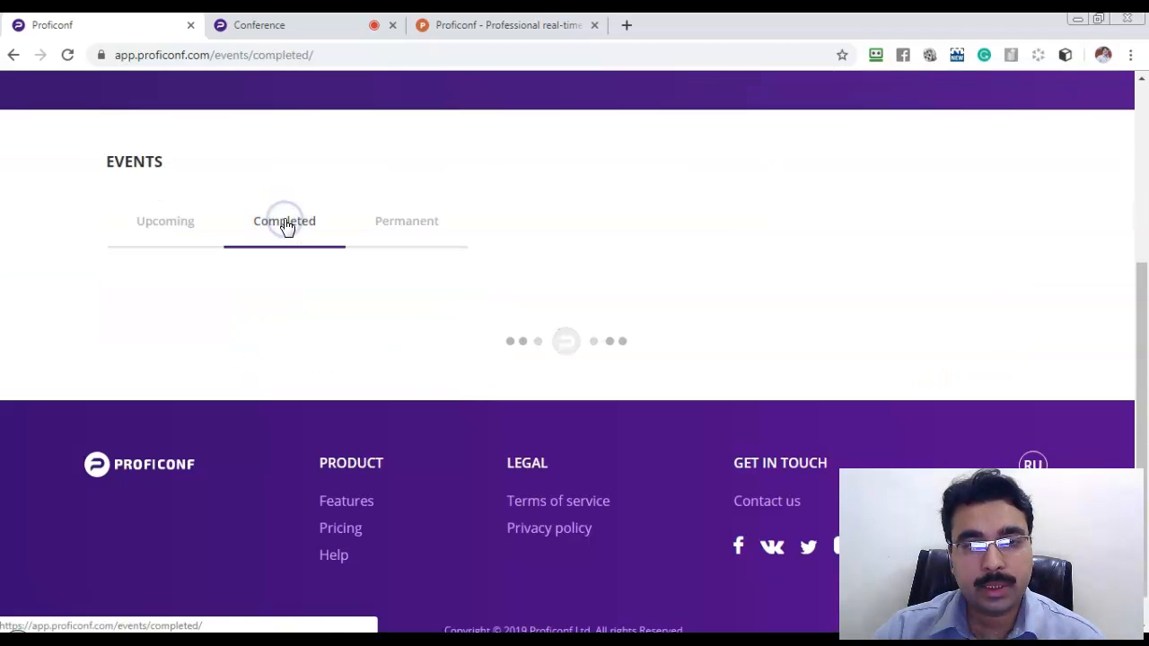
left_click(411, 229)
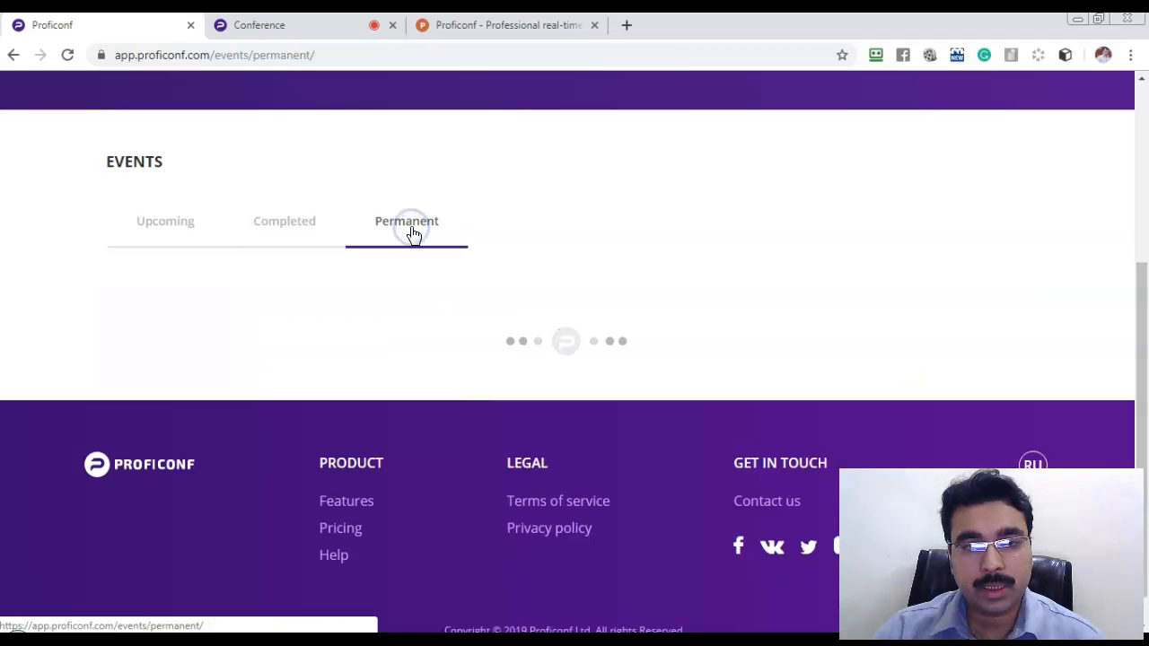
scroll(581, 276, "up", 3)
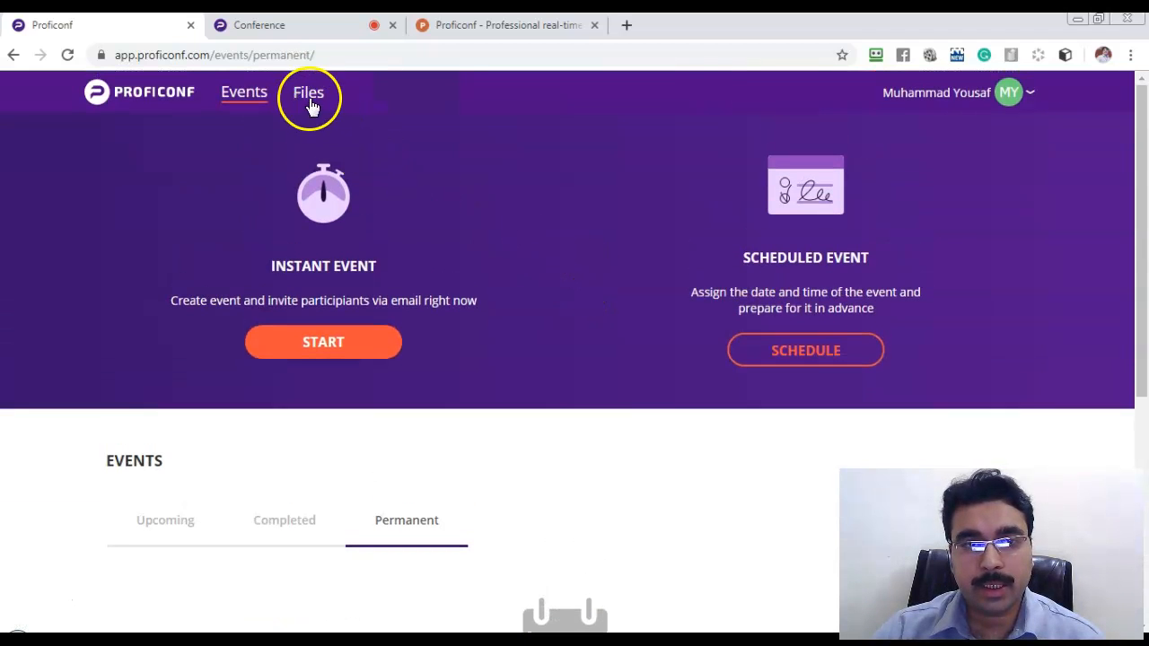
left_click(246, 96)
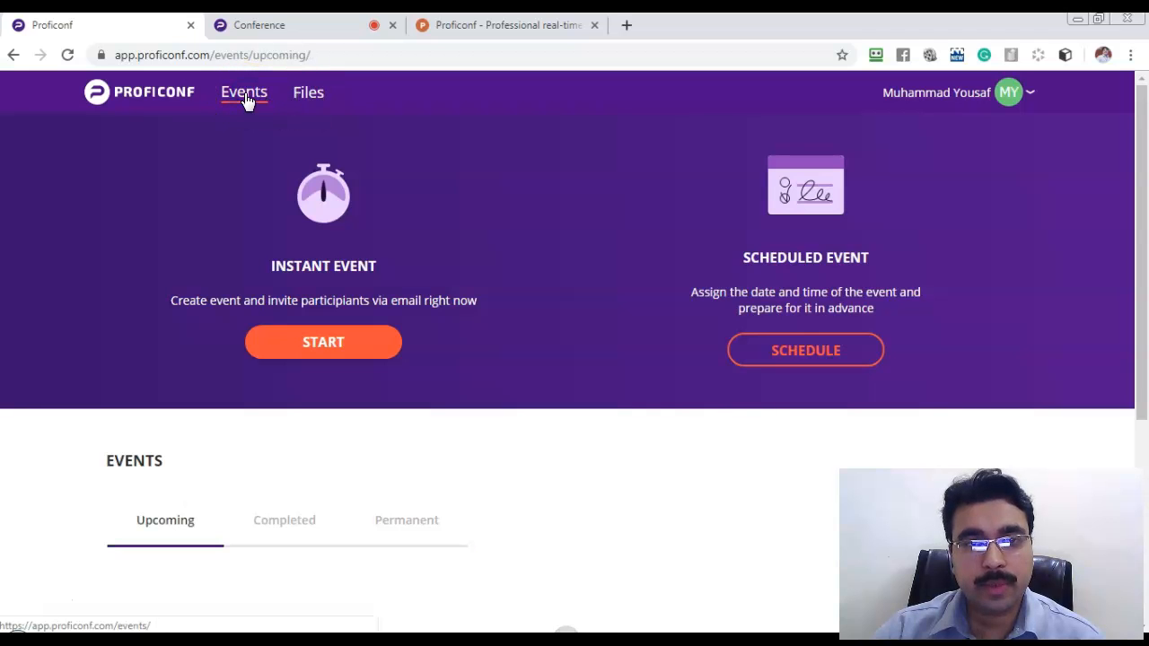
scroll(430, 436, "down", 3)
scroll(430, 436, "up", 3)
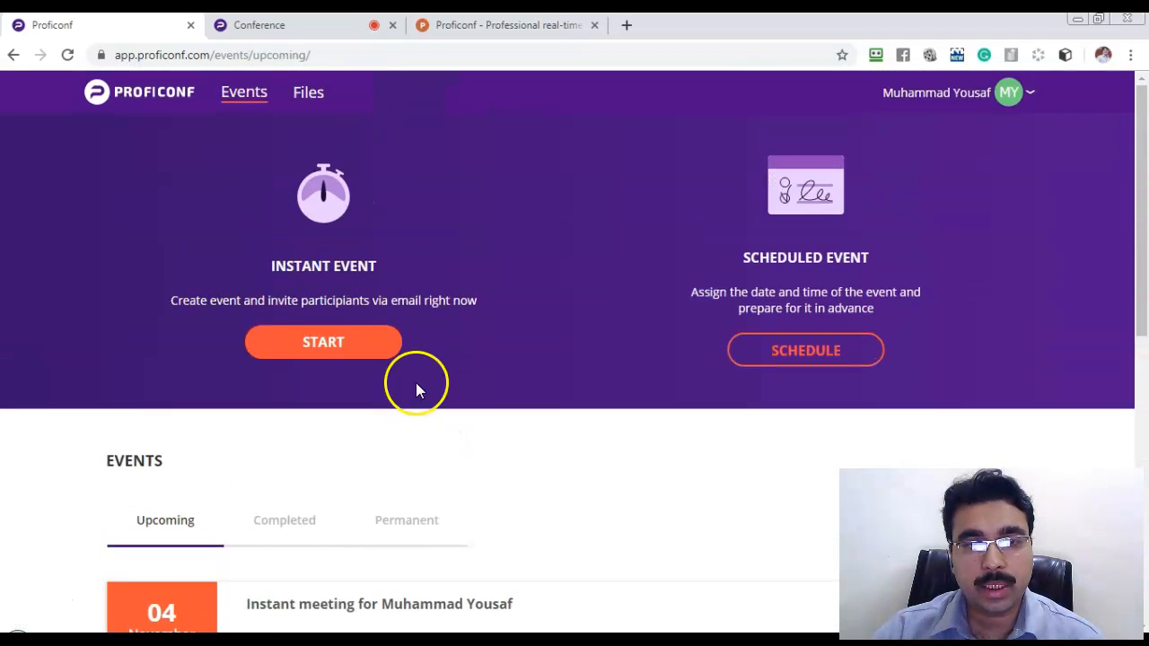
scroll(431, 441, "down", 4)
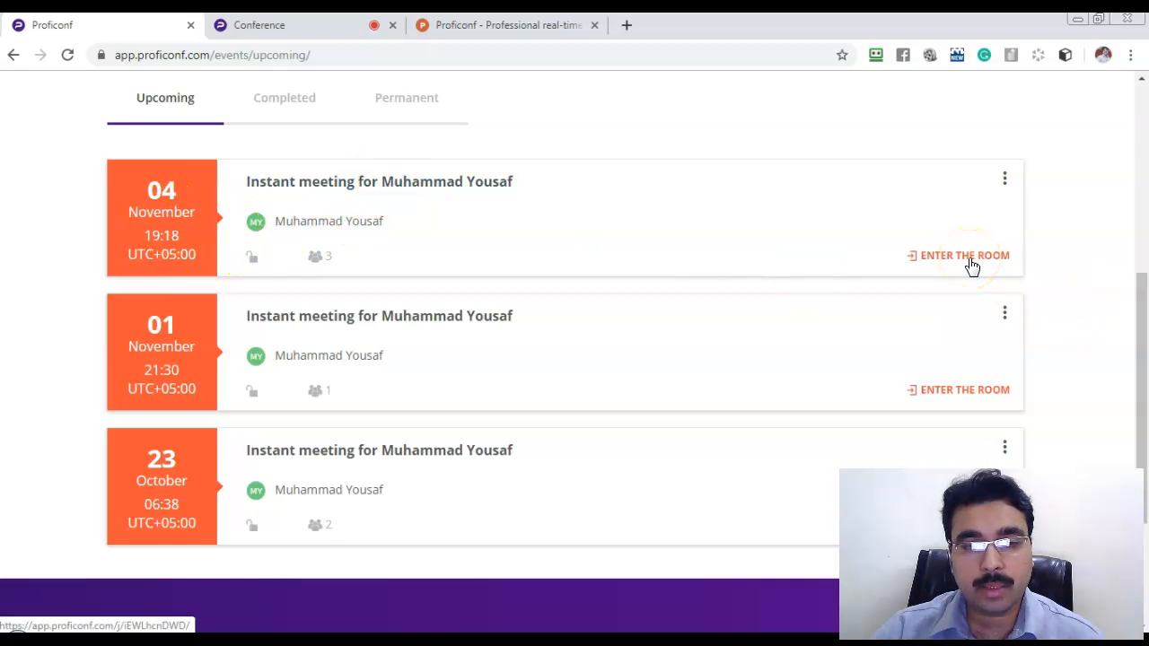
left_click(1005, 181)
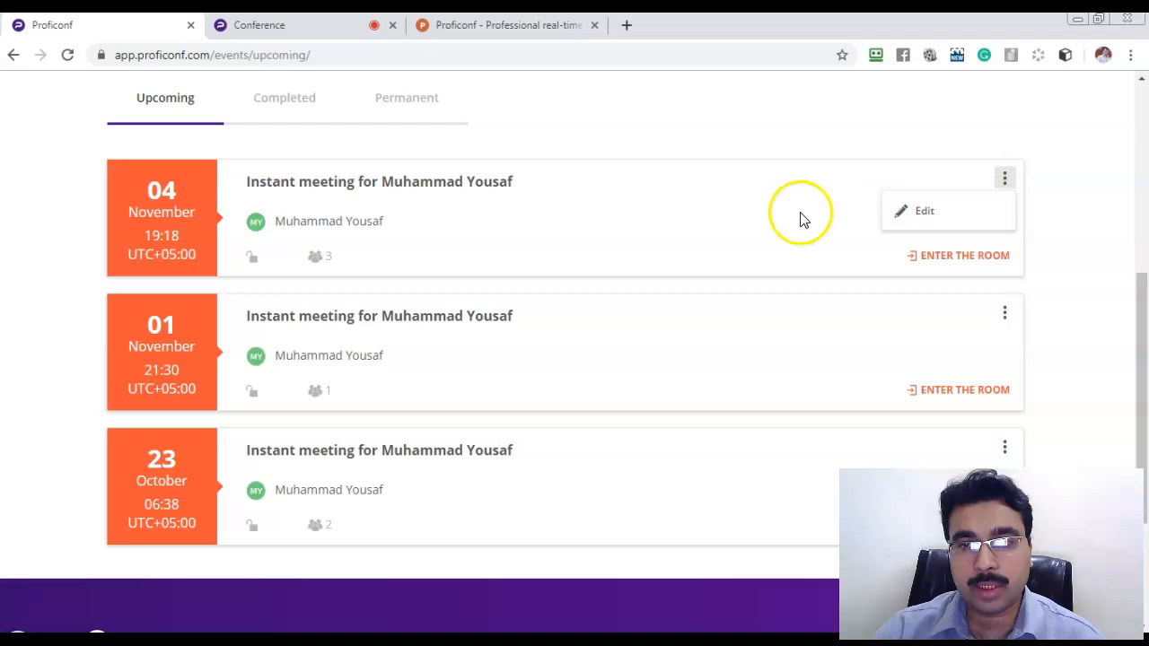
left_click(906, 211)
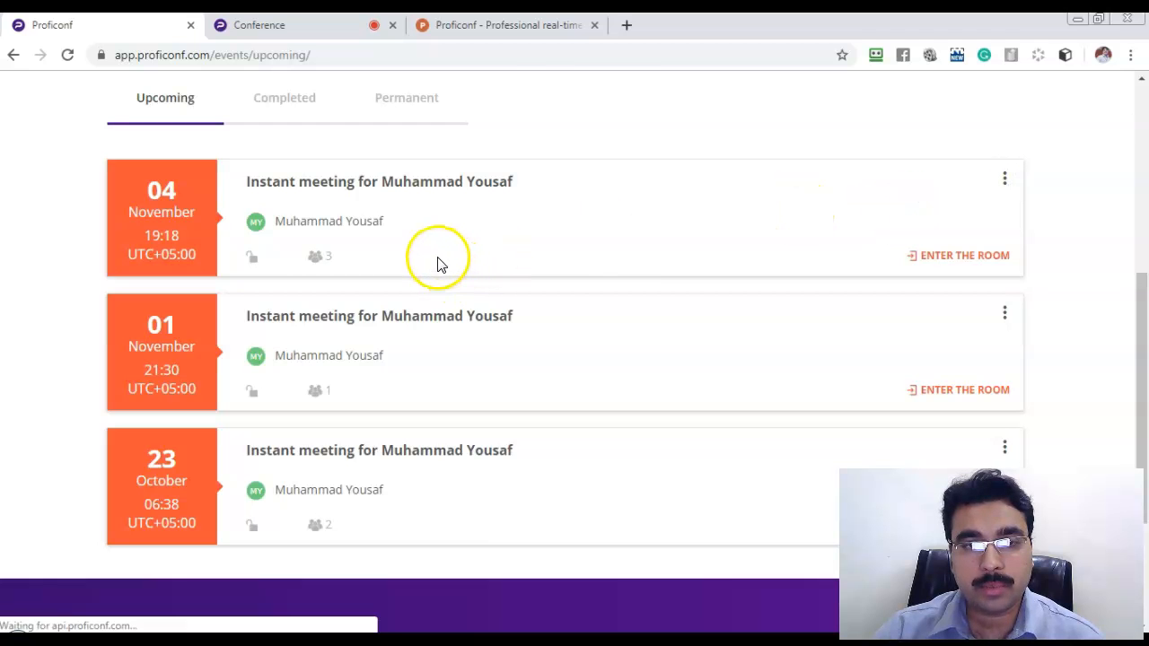
left_click(529, 495)
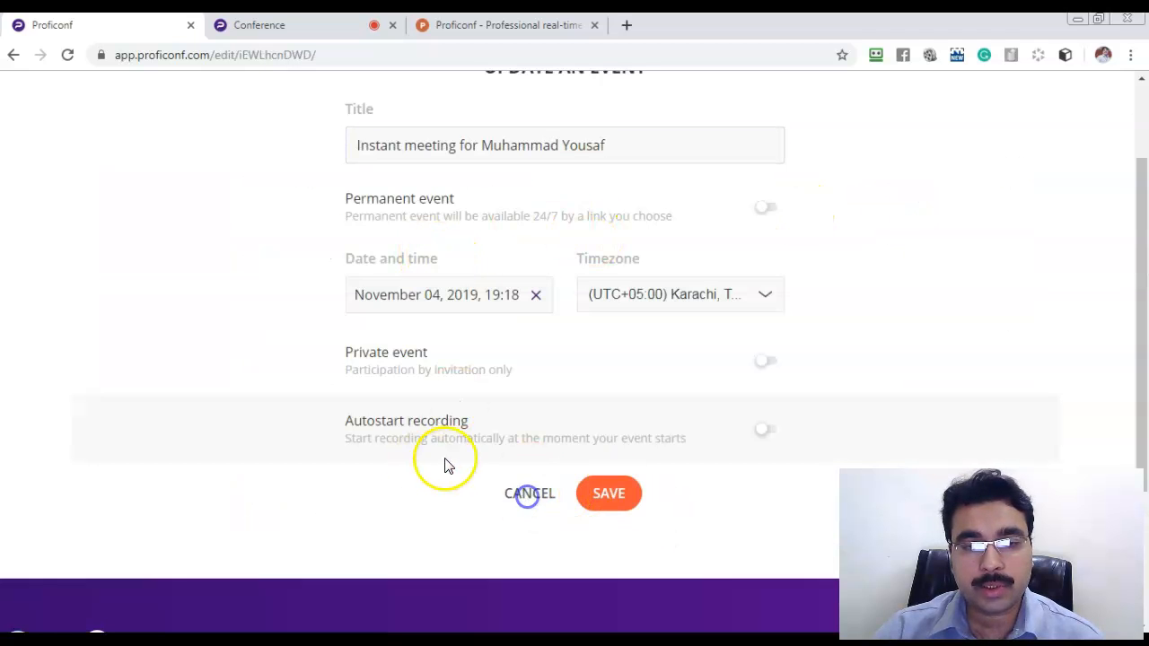
scroll(398, 333, "down", 5)
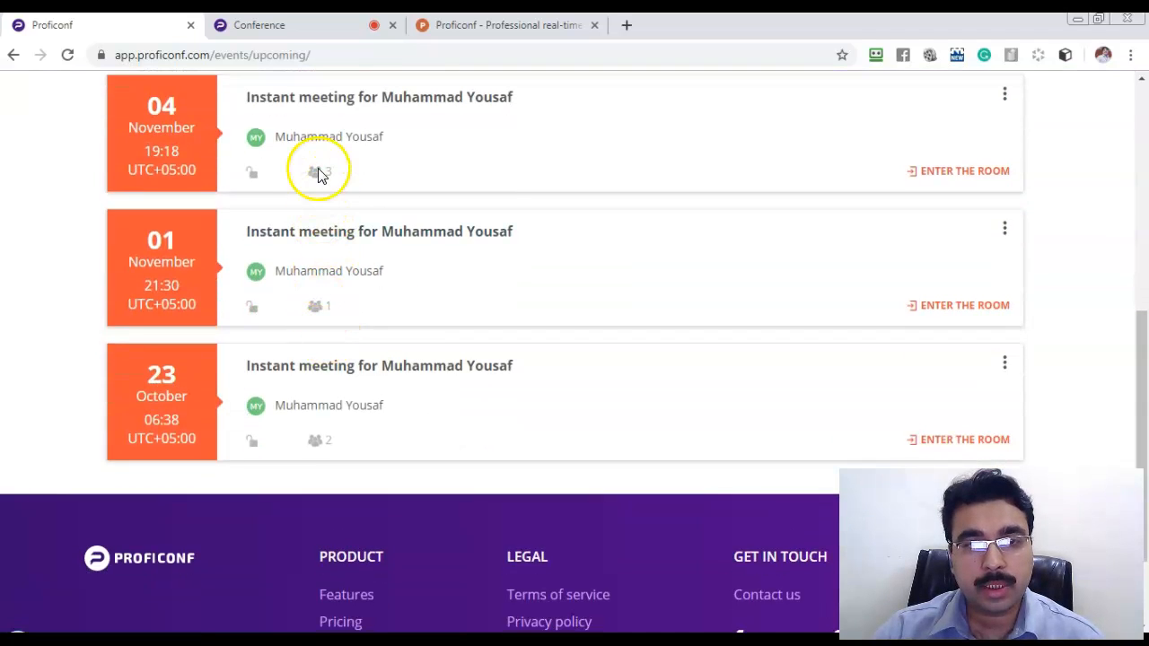
scroll(323, 184, "up", 1)
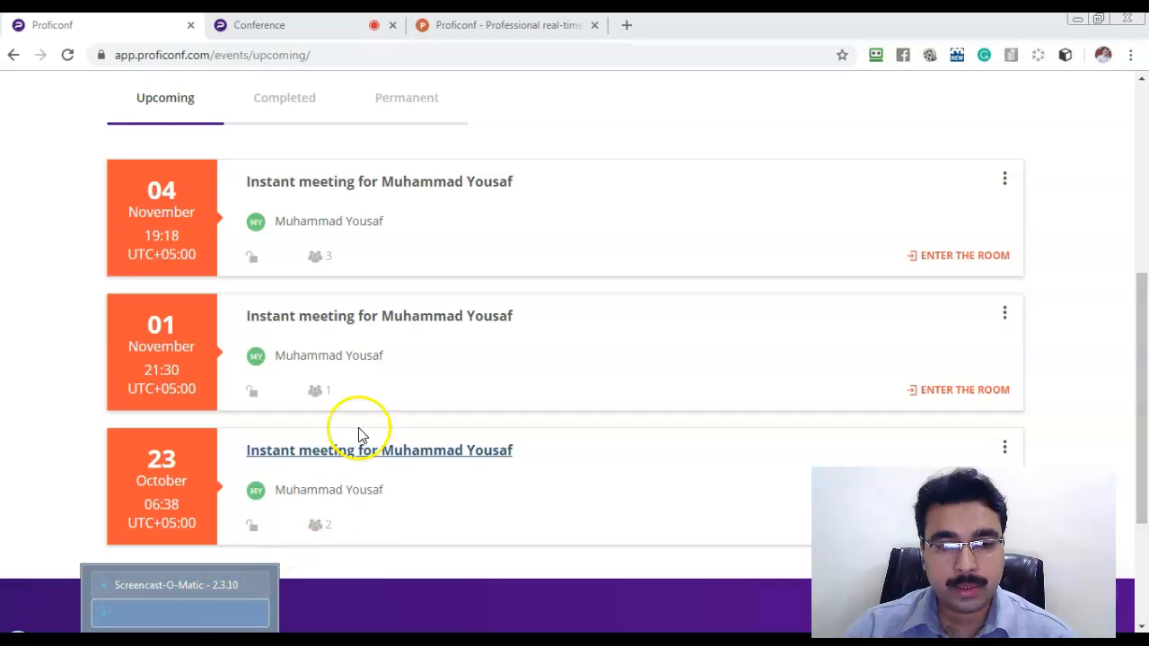
Open the Completed tab under Events and scroll through the completed event cards.
left_click(45, 300)
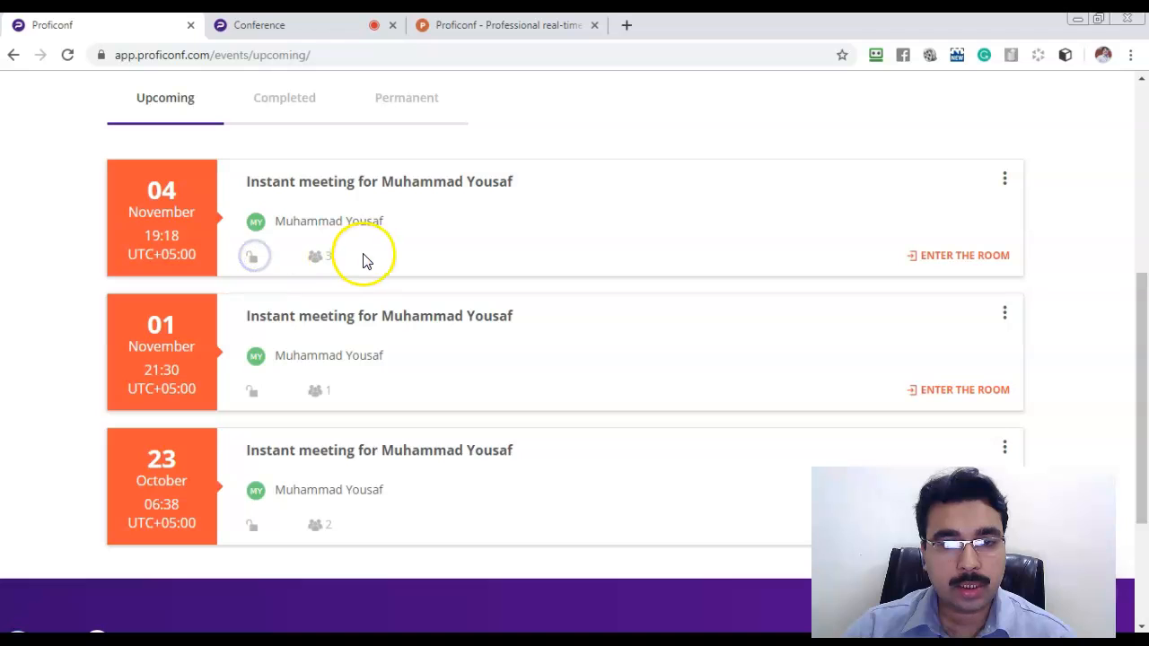
scroll(379, 252, "down", 2)
scroll(377, 251, "up", 5)
scroll(375, 260, "down", 3)
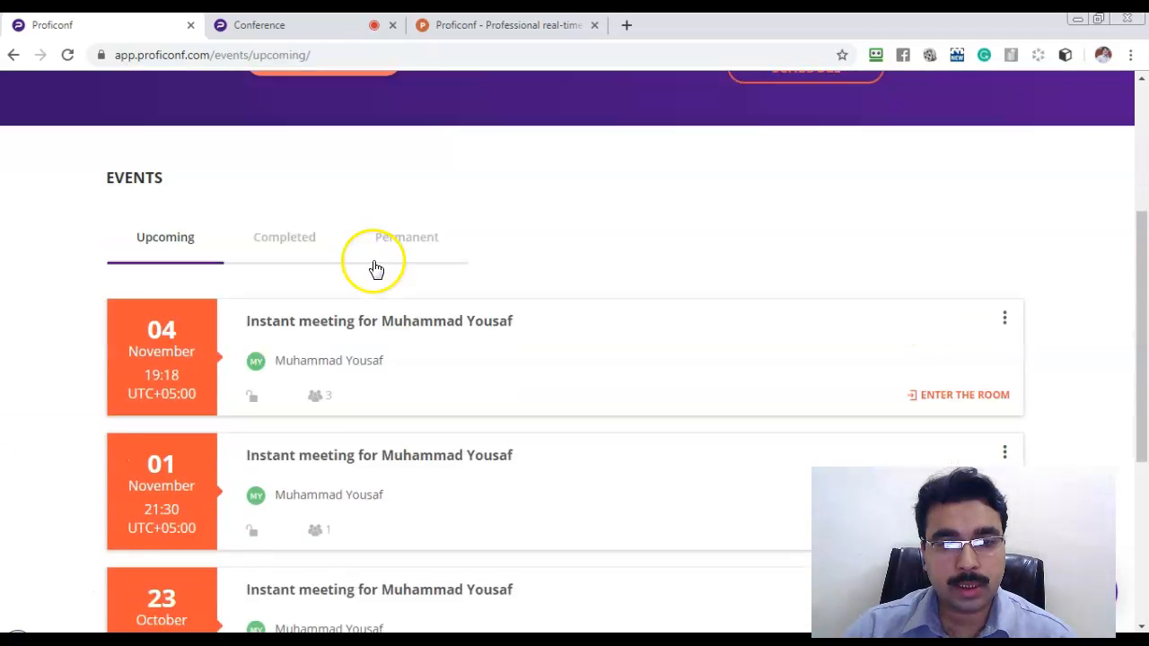
left_click(310, 185)
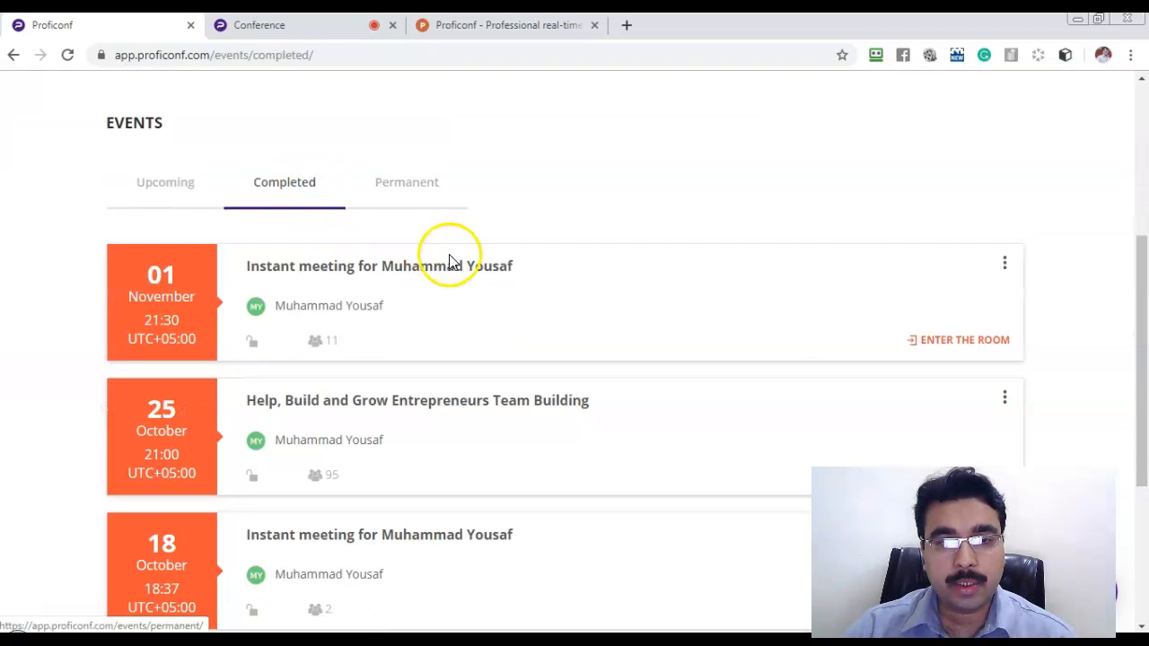
scroll(422, 319, "down", 2)
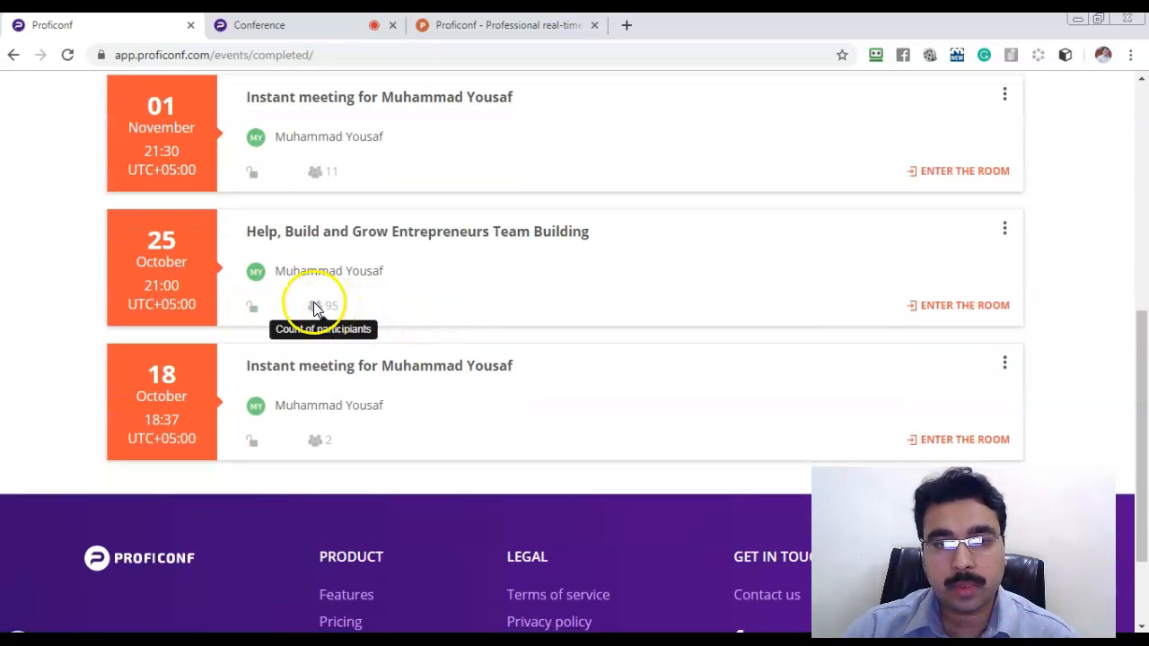
Open the Files page listing three meeting recordings and tees.jpg.
left_click(330, 303)
scroll(330, 303, "up", 1)
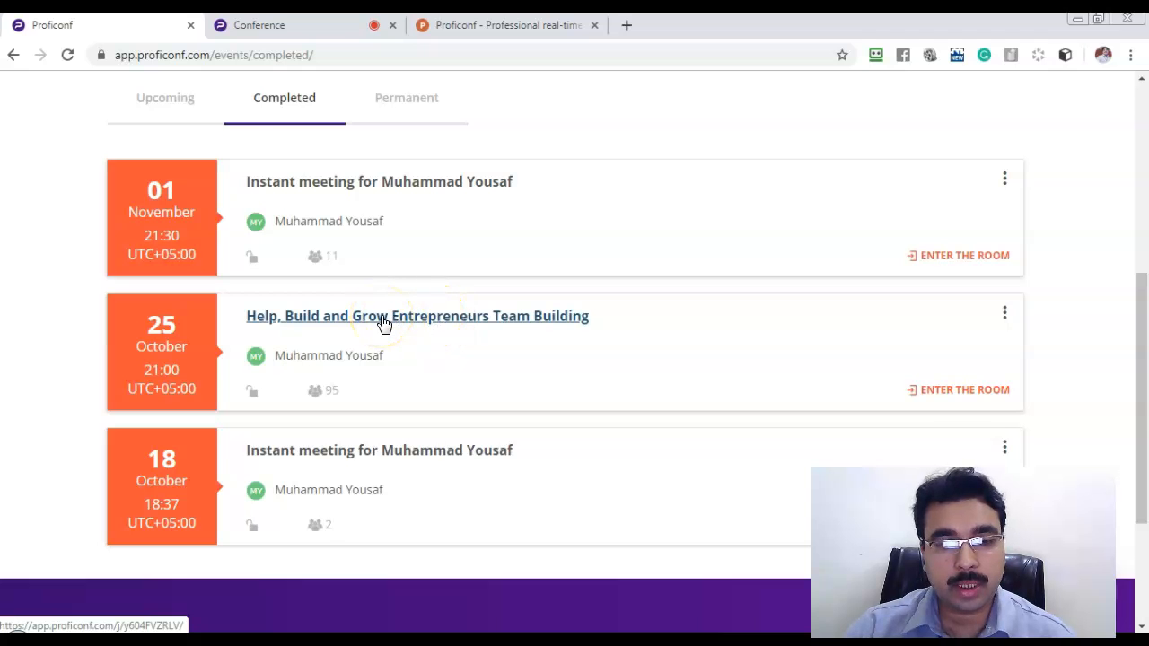
scroll(389, 269, "up", 5)
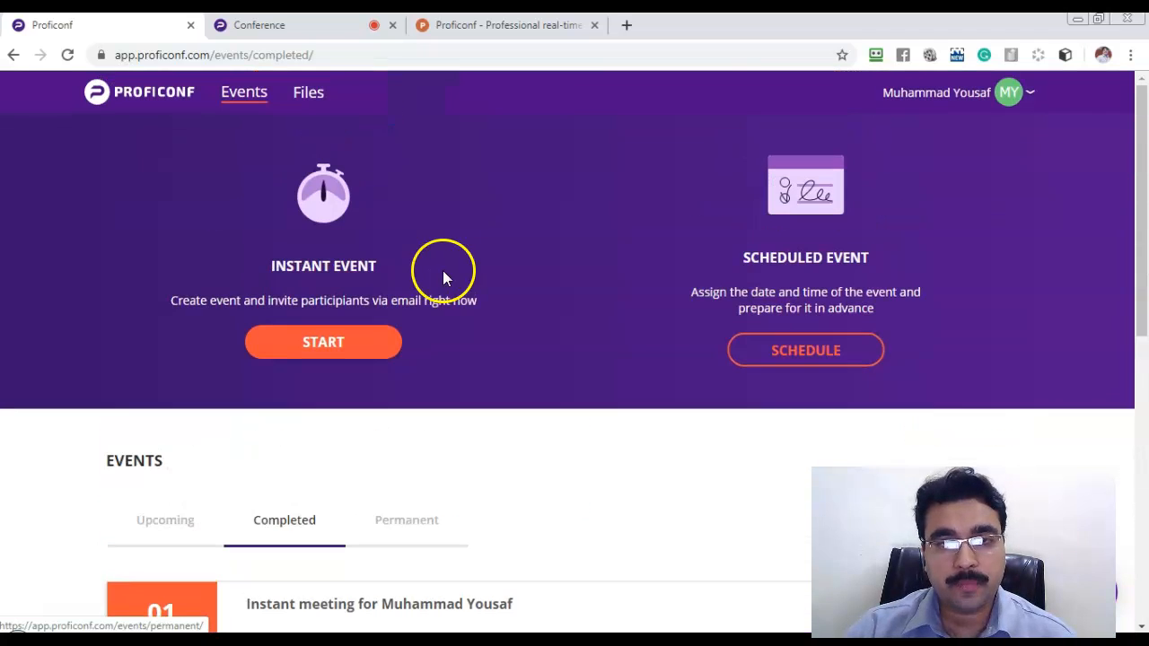
left_click(312, 99)
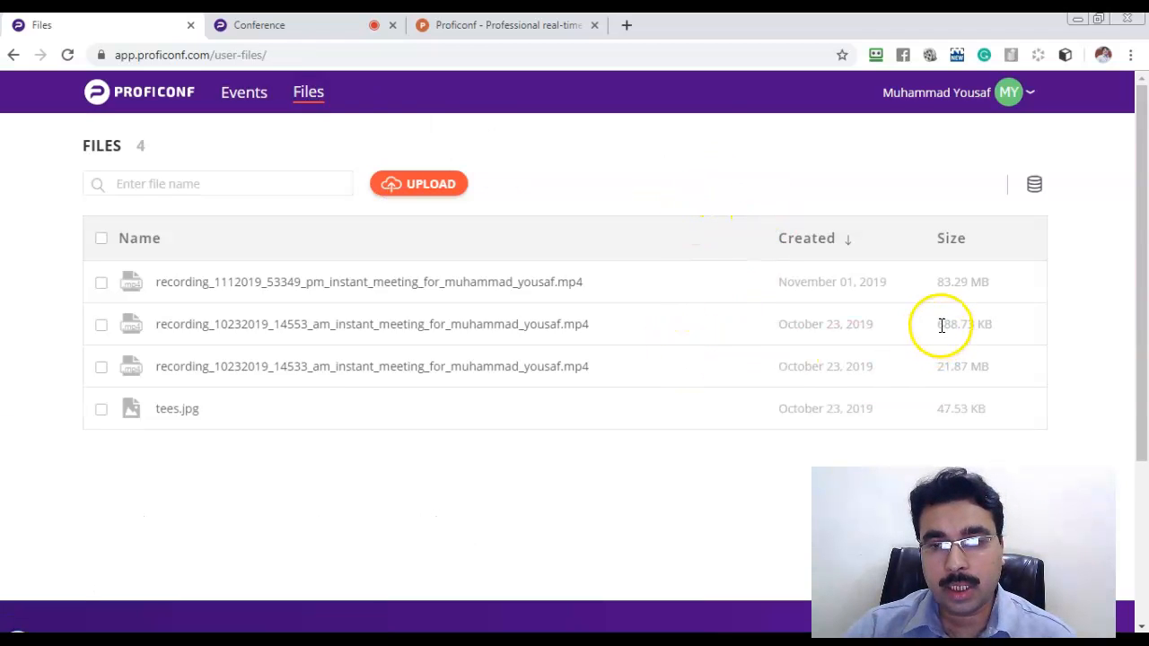
Tick the most recent recording's checkbox, toggling the second file on and off.
left_click(101, 283)
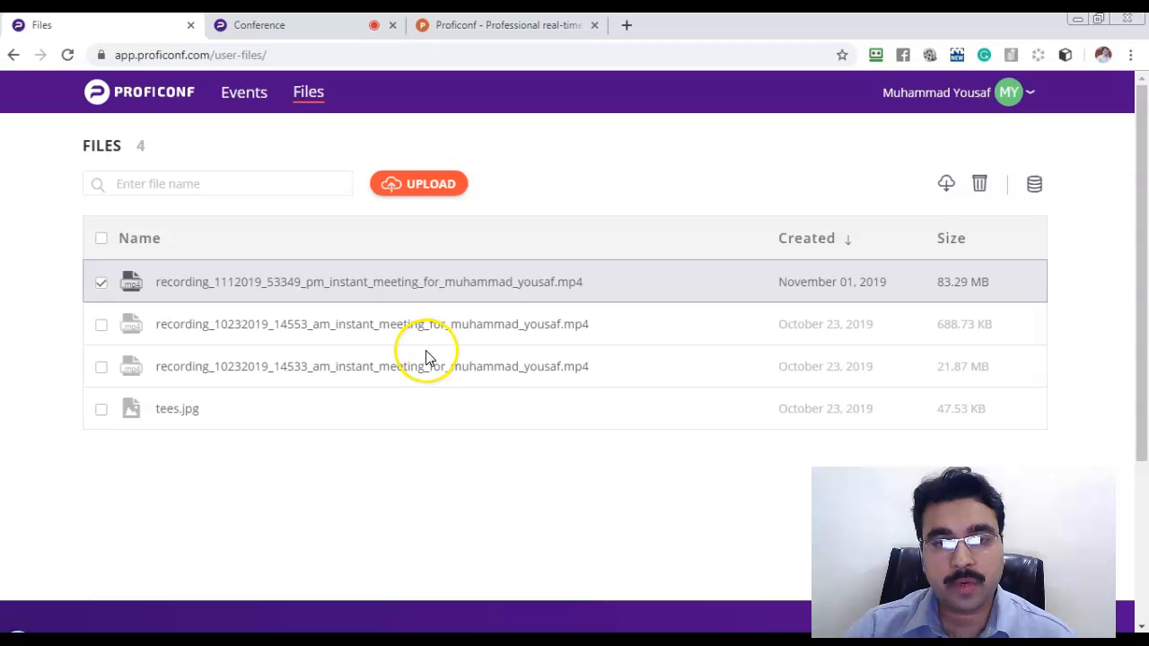
left_click(99, 332)
left_click(100, 331)
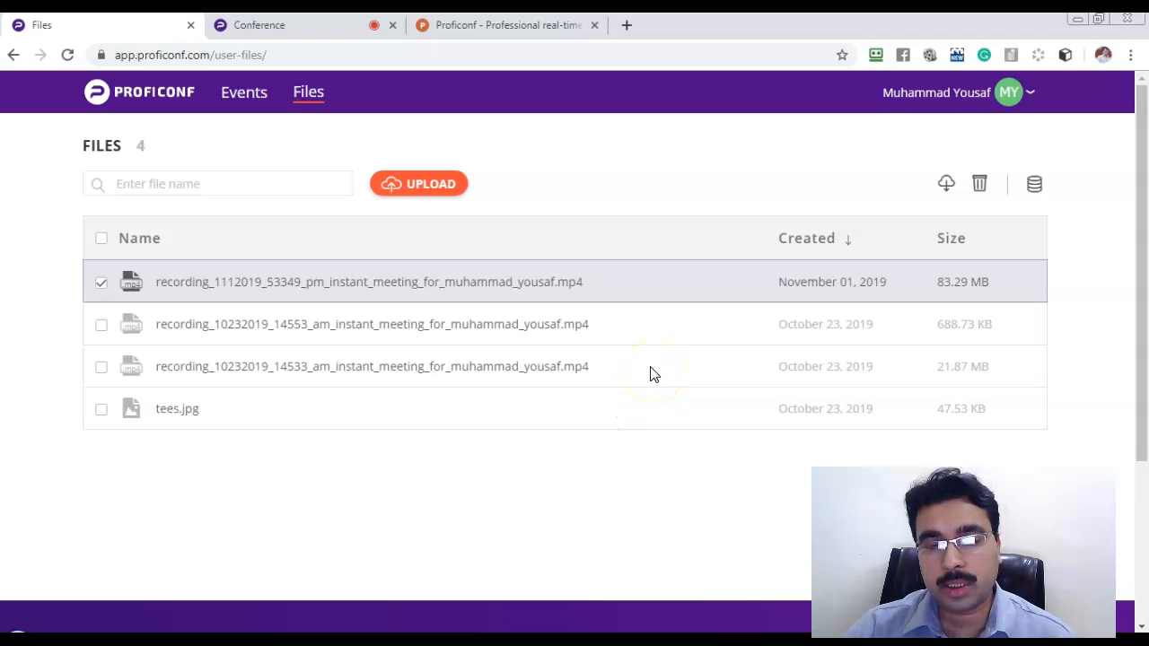
Go to My profile from the avatar dropdown.
scroll(653, 374, "down", 1)
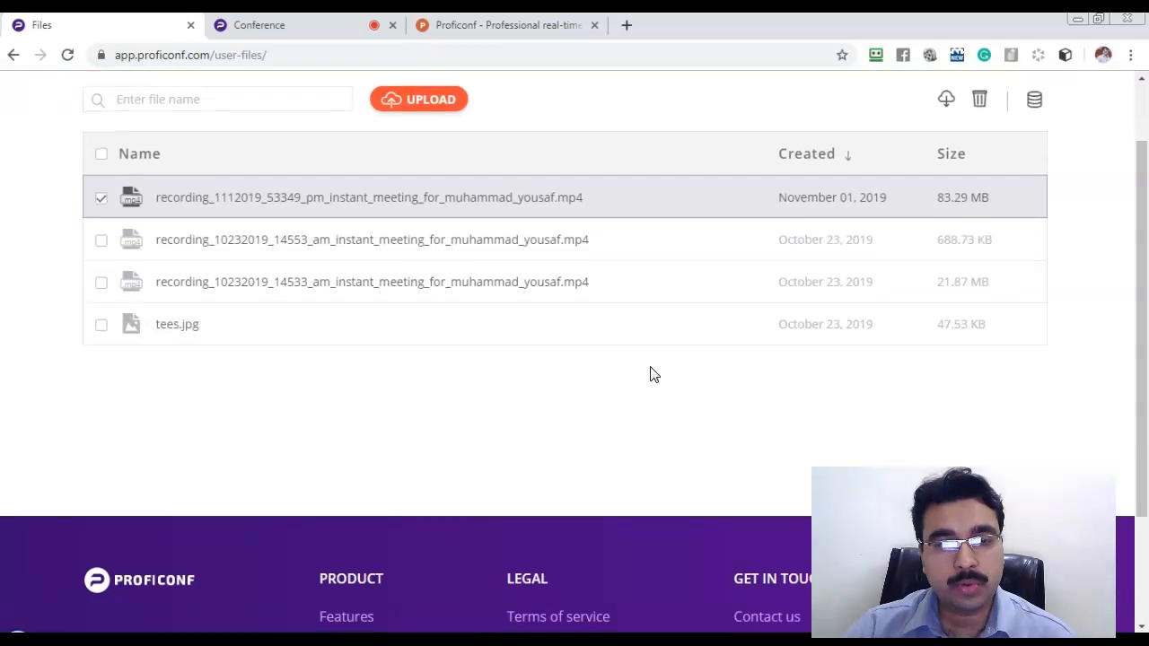
scroll(653, 374, "up", 1)
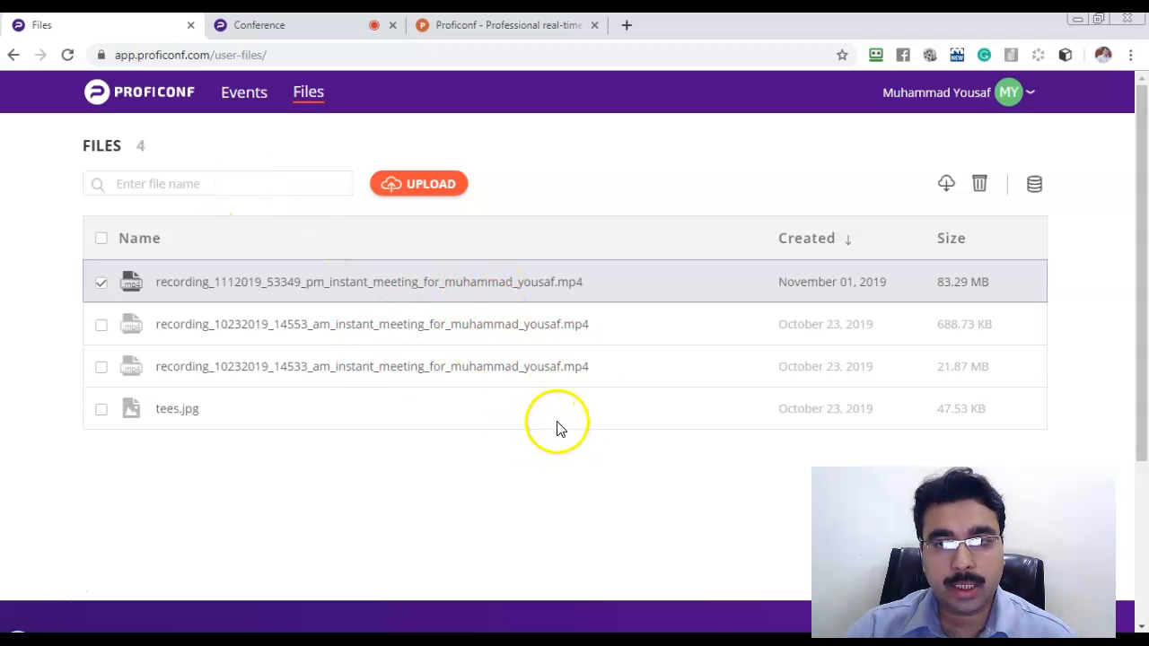
left_click(1013, 100)
left_click(998, 122)
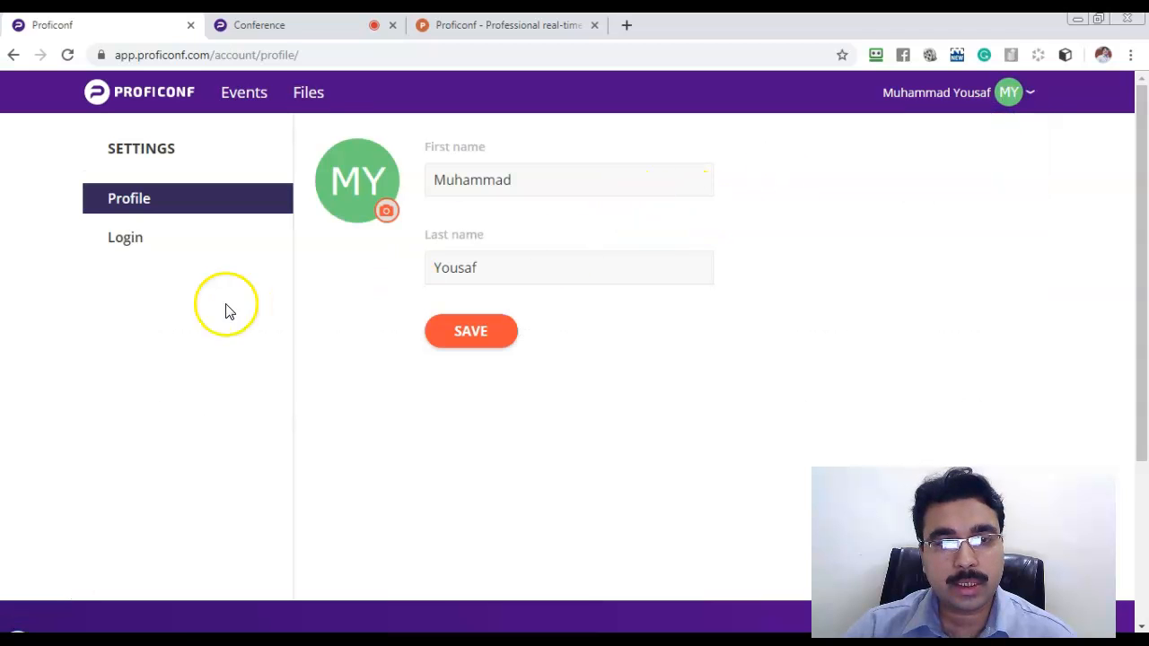
Review the Login settings' password and social-profile options, then go to Billing.
left_click(122, 237)
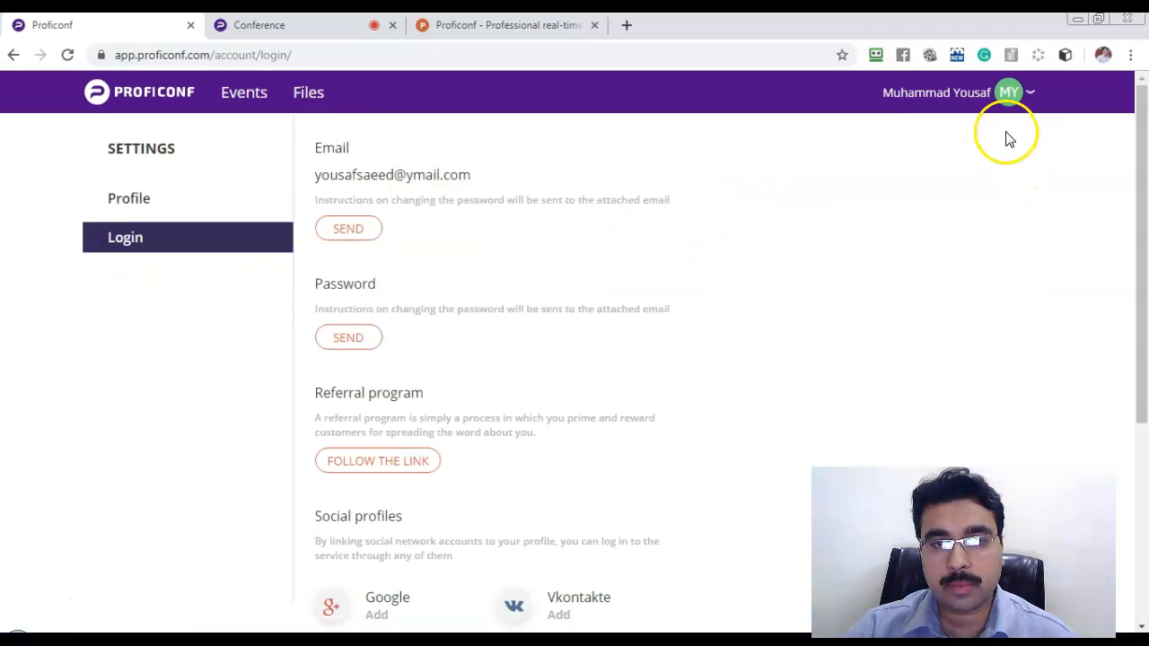
scroll(980, 192, "down", 4)
scroll(980, 192, "up", 4)
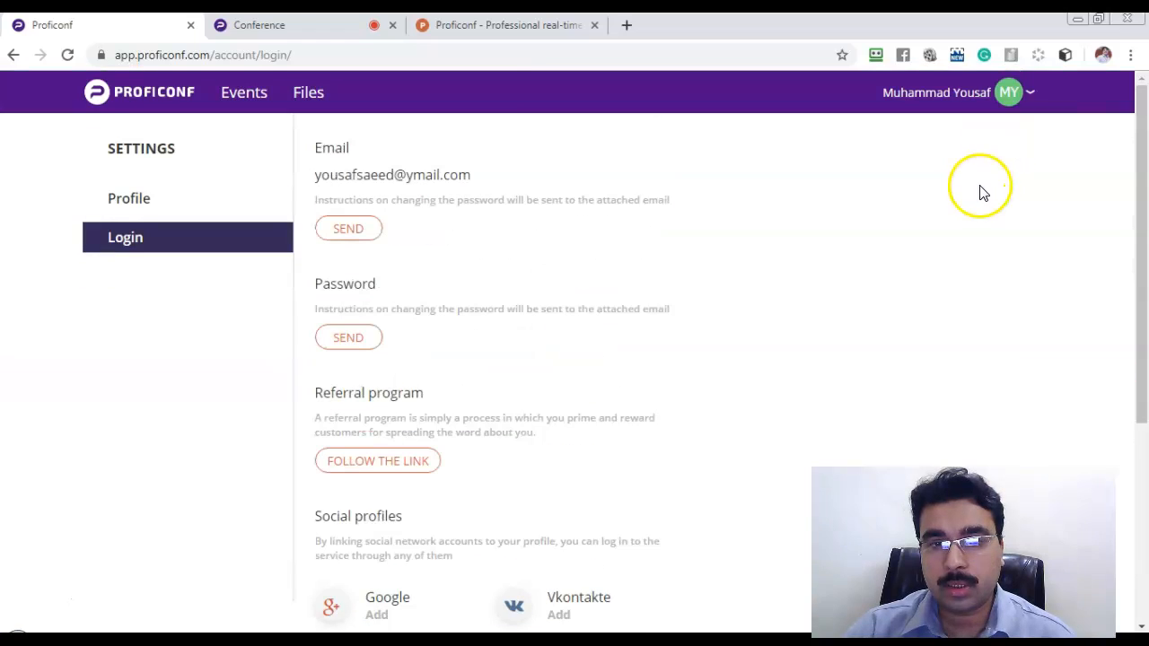
left_click(1007, 93)
left_click(964, 154)
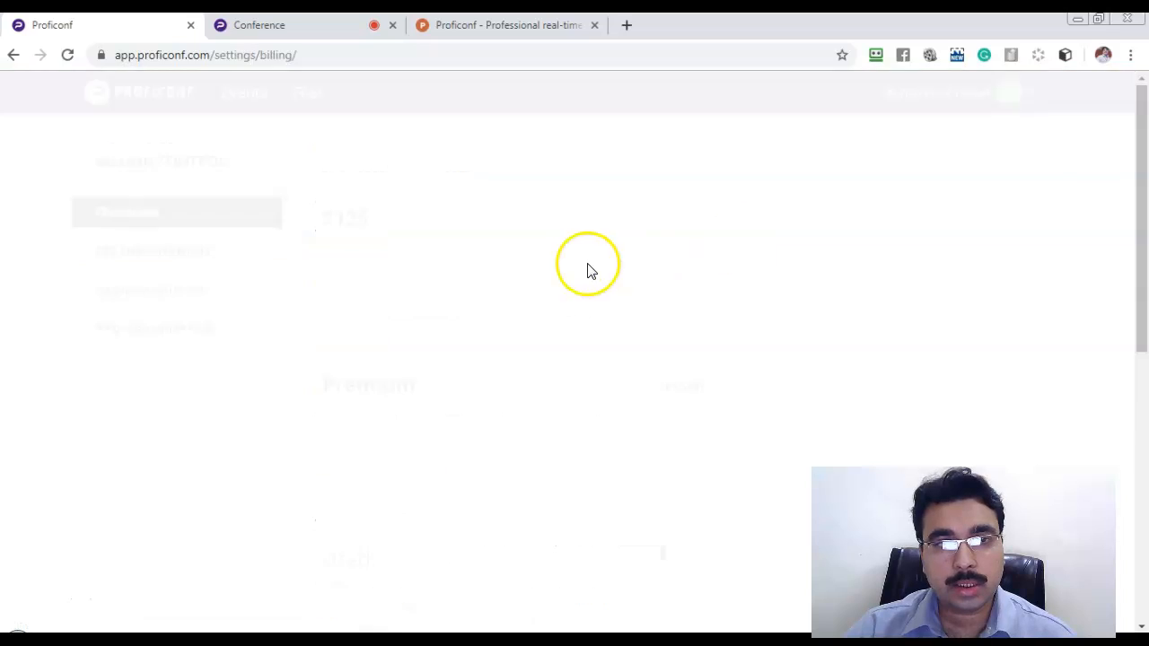
Highlight the Premium plan's 250 participants and 5 permanent rooms, then return to Events.
left_click(166, 260)
left_click_drag(473, 258, 365, 260)
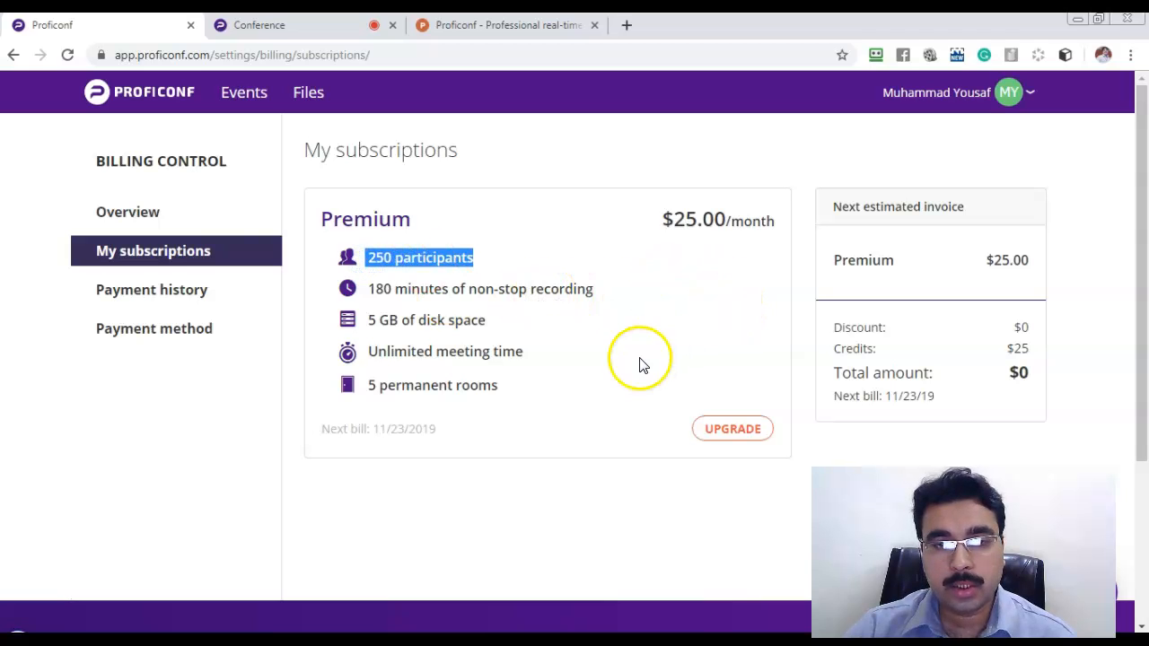
left_click_drag(502, 389, 370, 399)
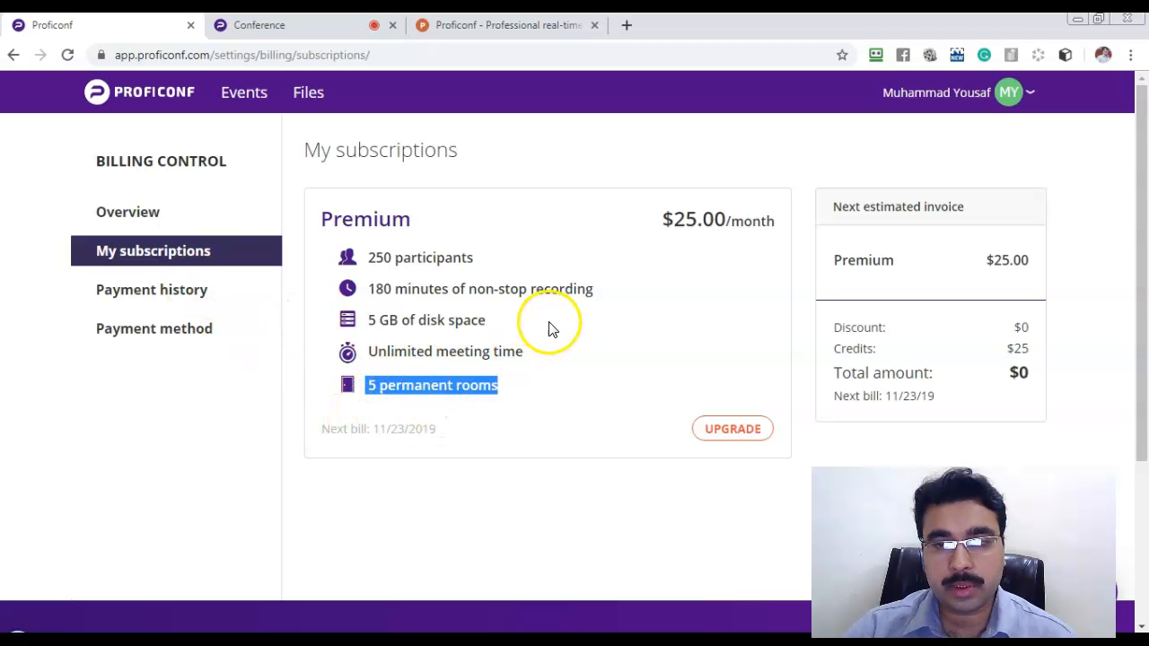
left_click(953, 106)
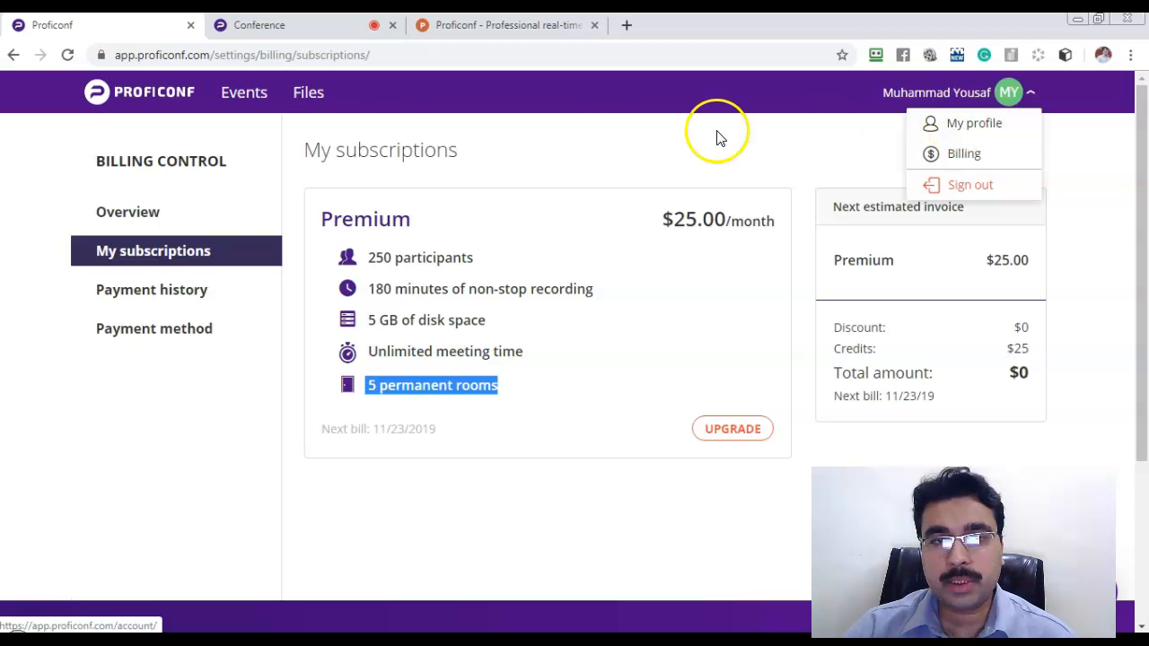
left_click(153, 91)
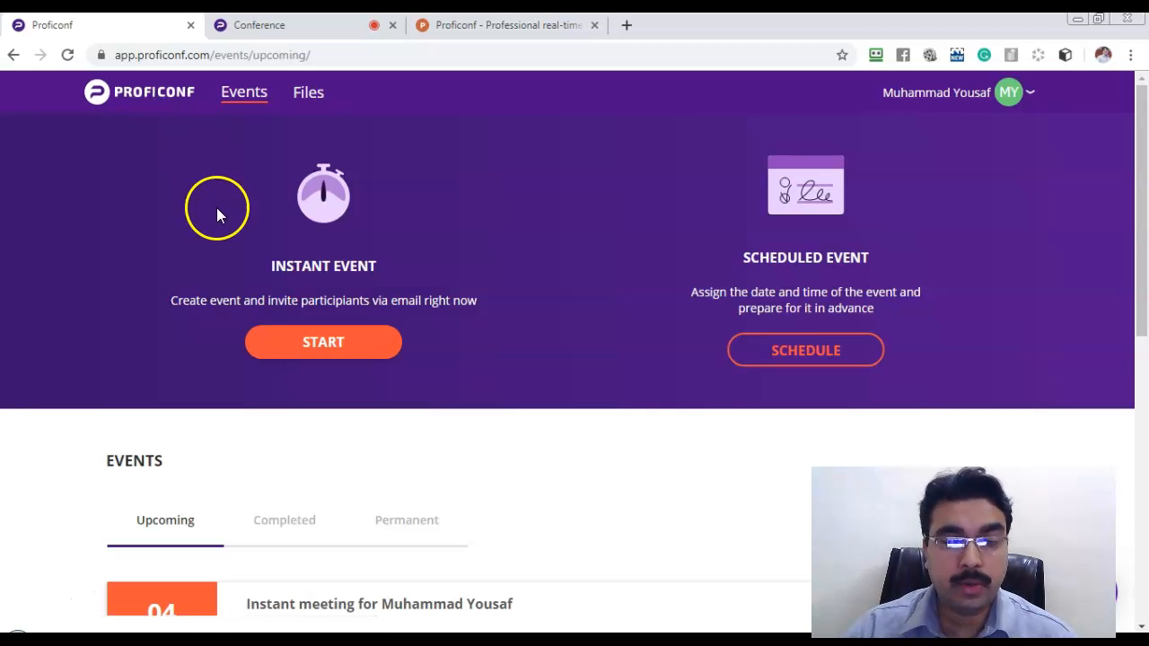
scroll(210, 194, "down", 1)
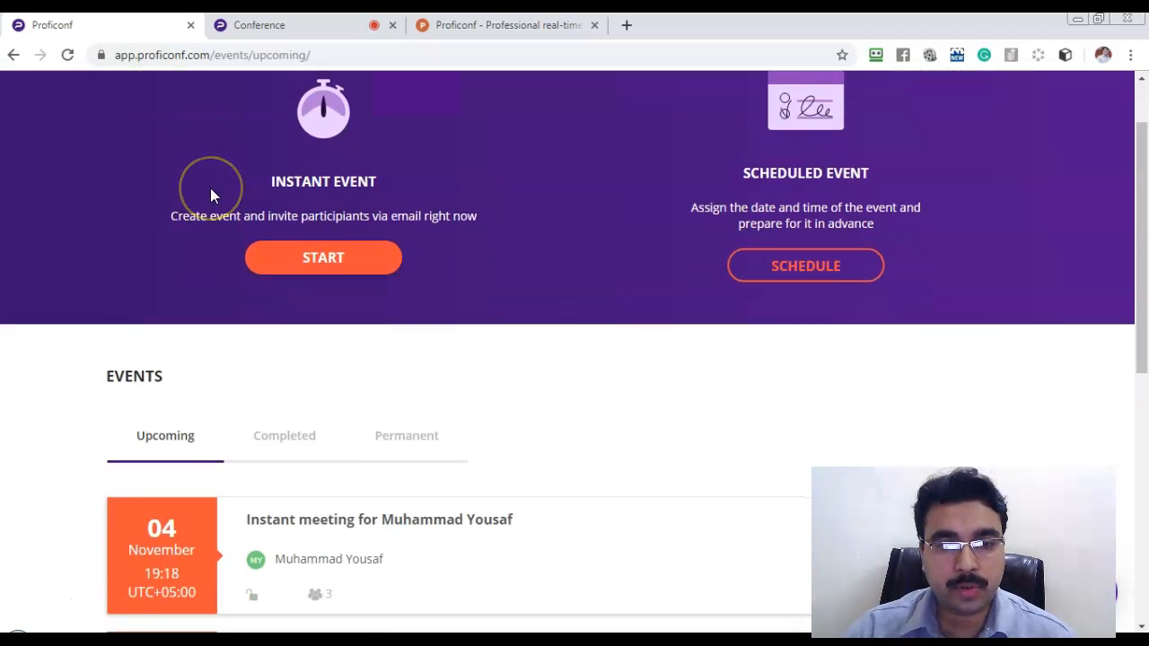
scroll(211, 189, "down", 2)
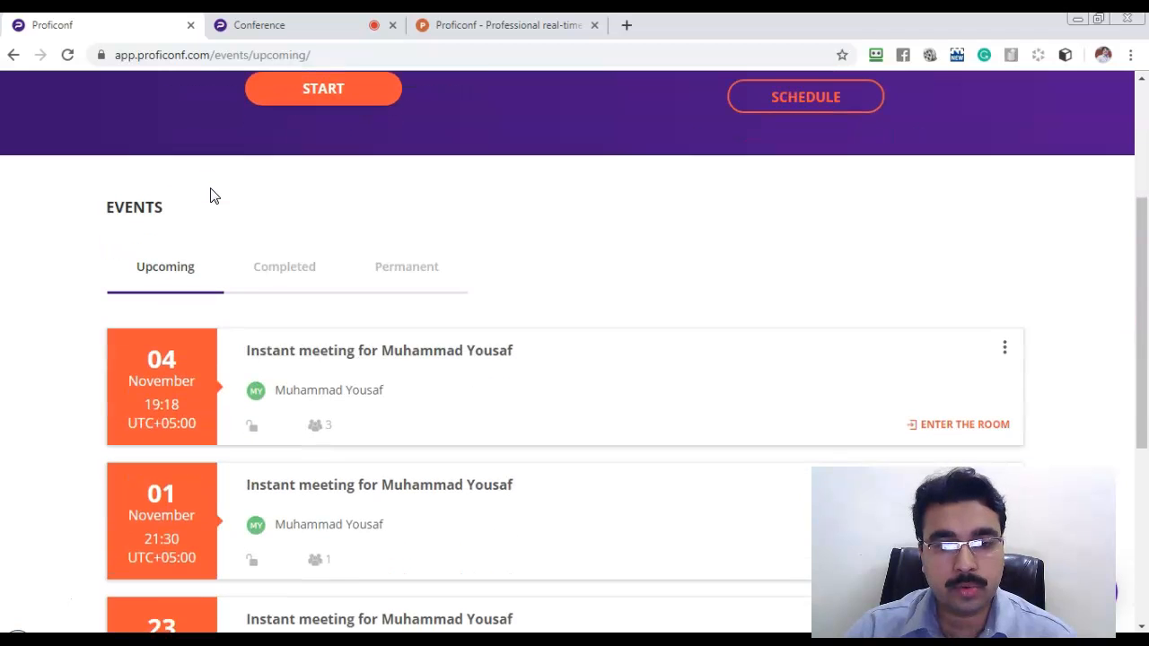
scroll(211, 195, "down", 3)
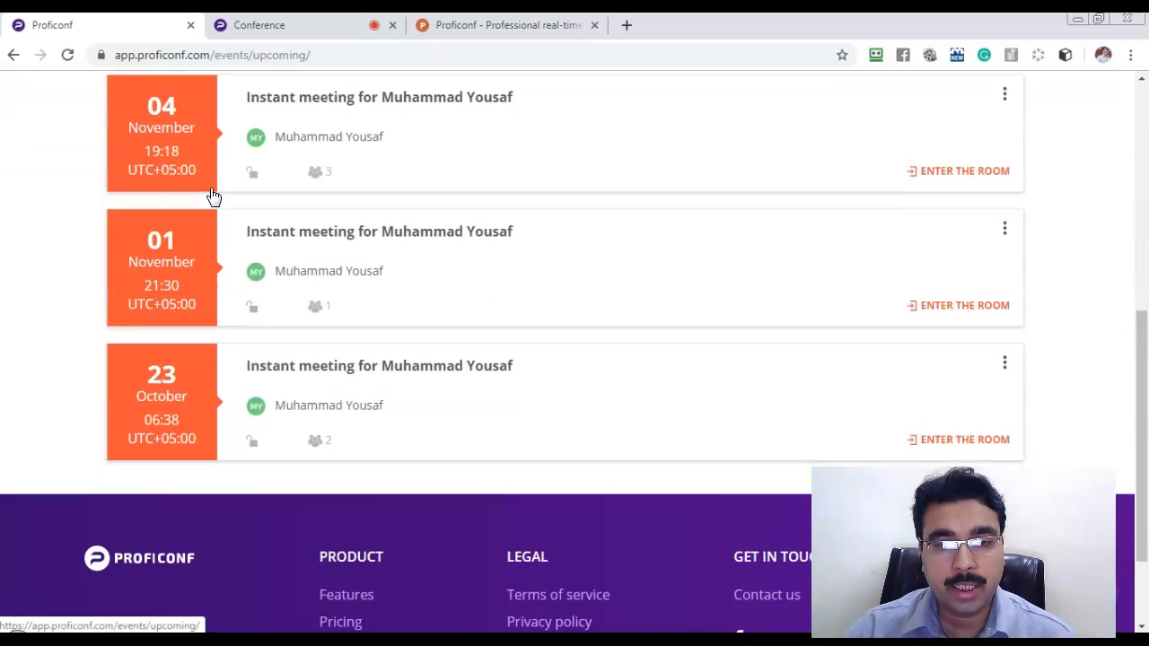
scroll(211, 194, "up", 6)
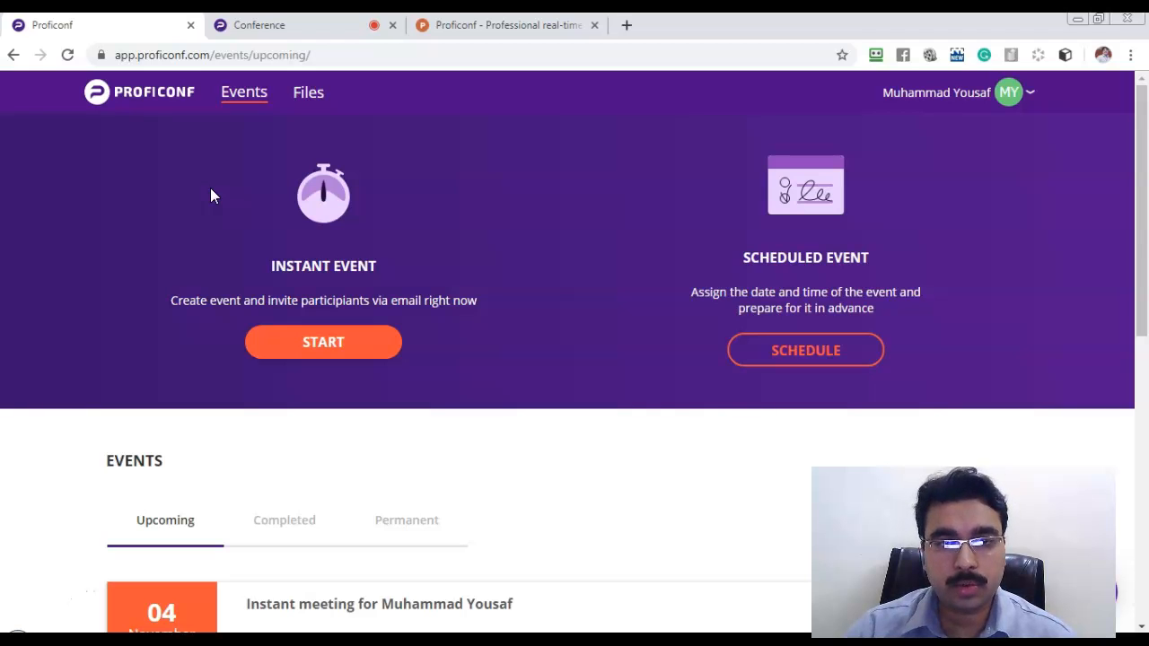
scroll(222, 184, "down", 2)
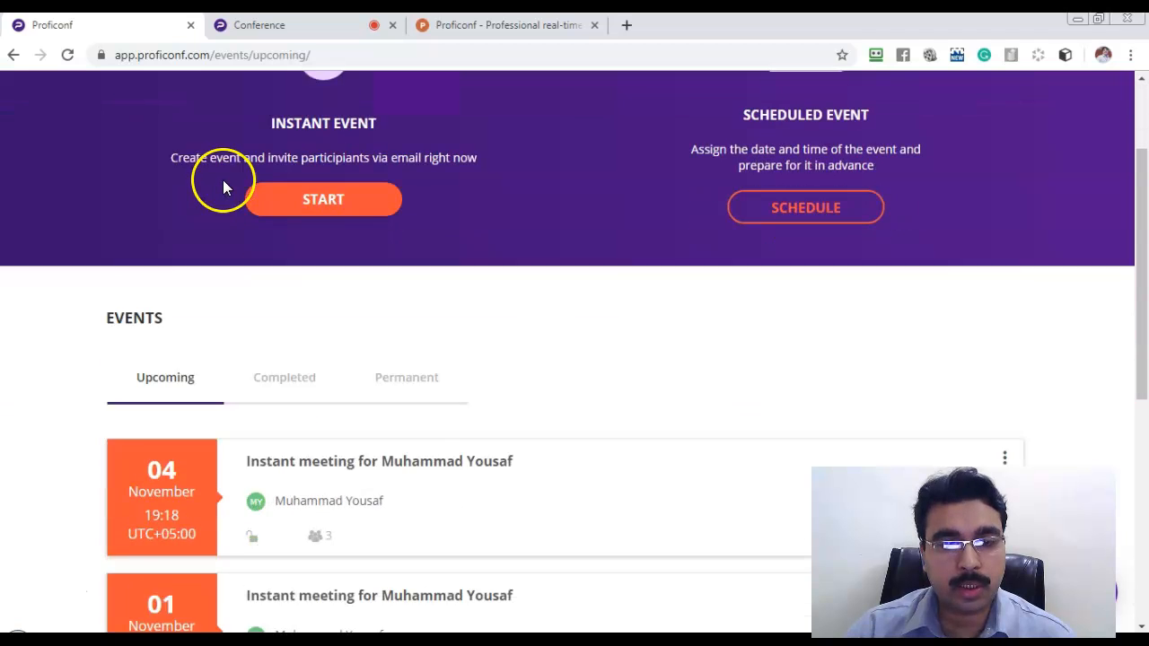
scroll(188, 289, "down", 1)
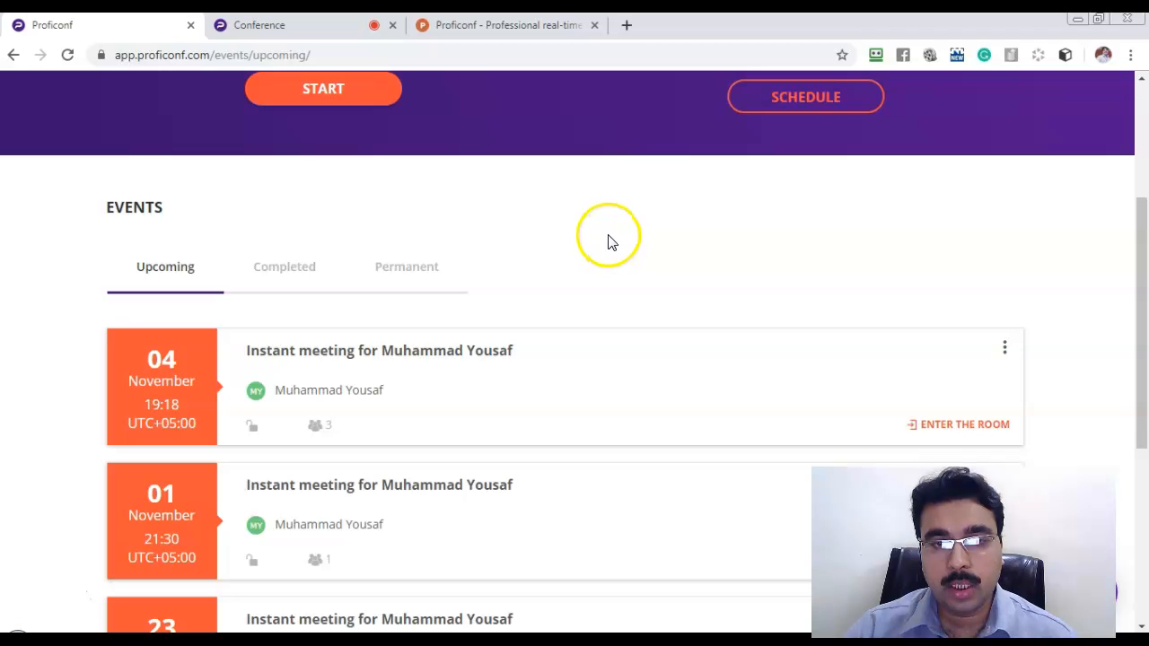
scroll(554, 280, "down", 5)
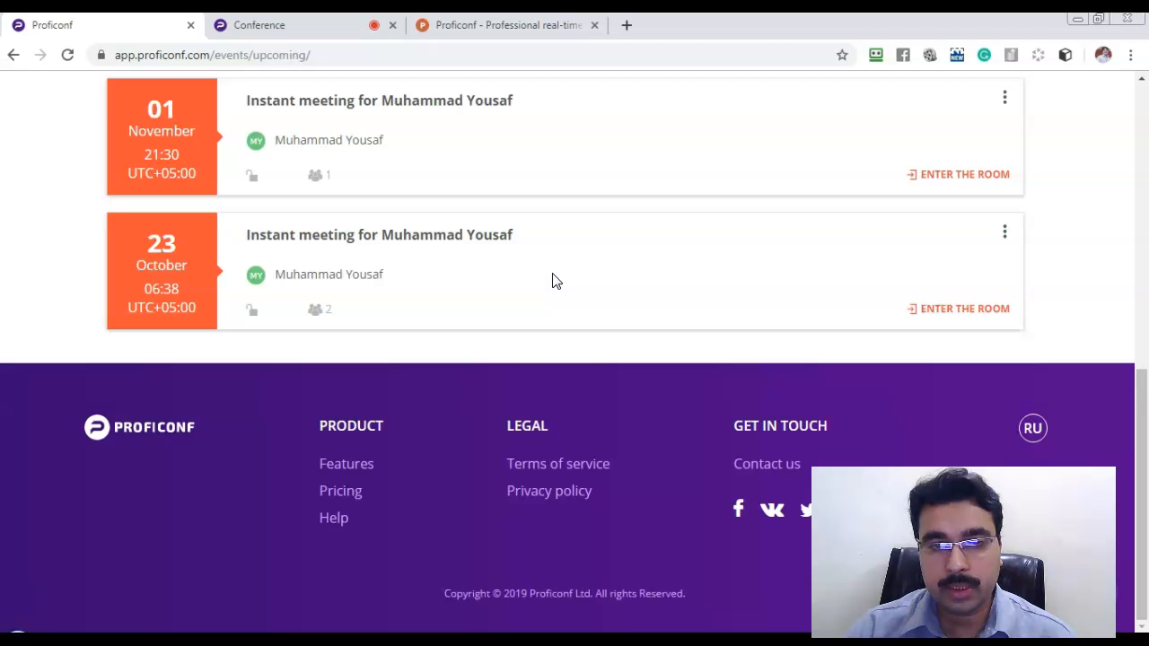
scroll(553, 281, "up", 6)
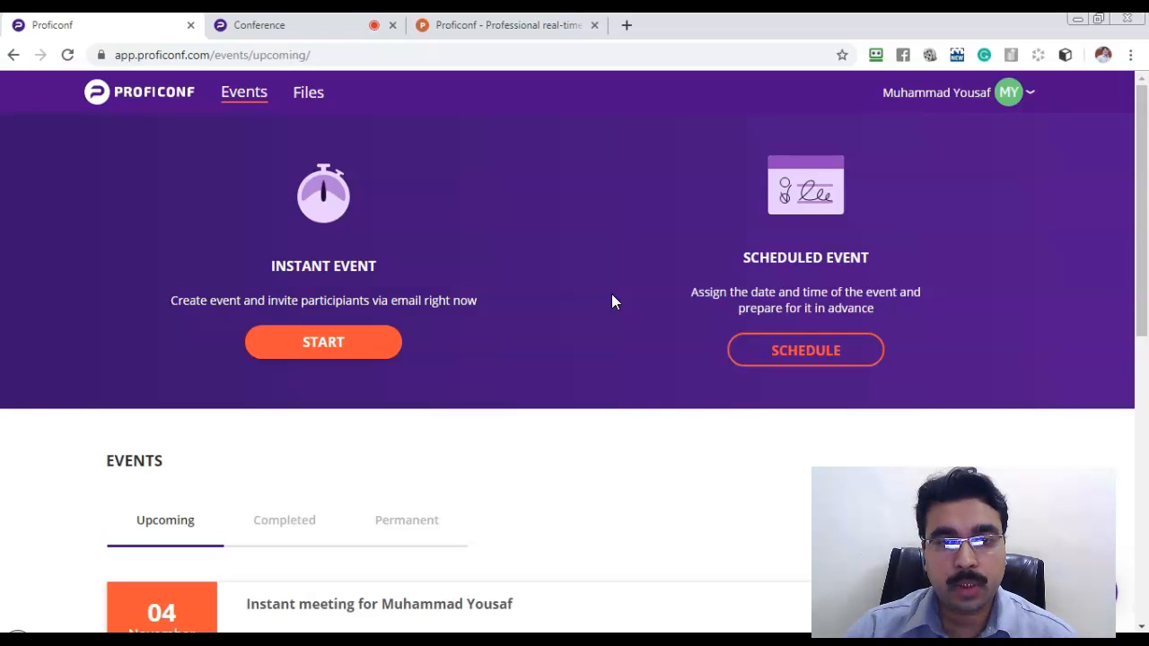
left_click_drag(1141, 218, 1141, 182)
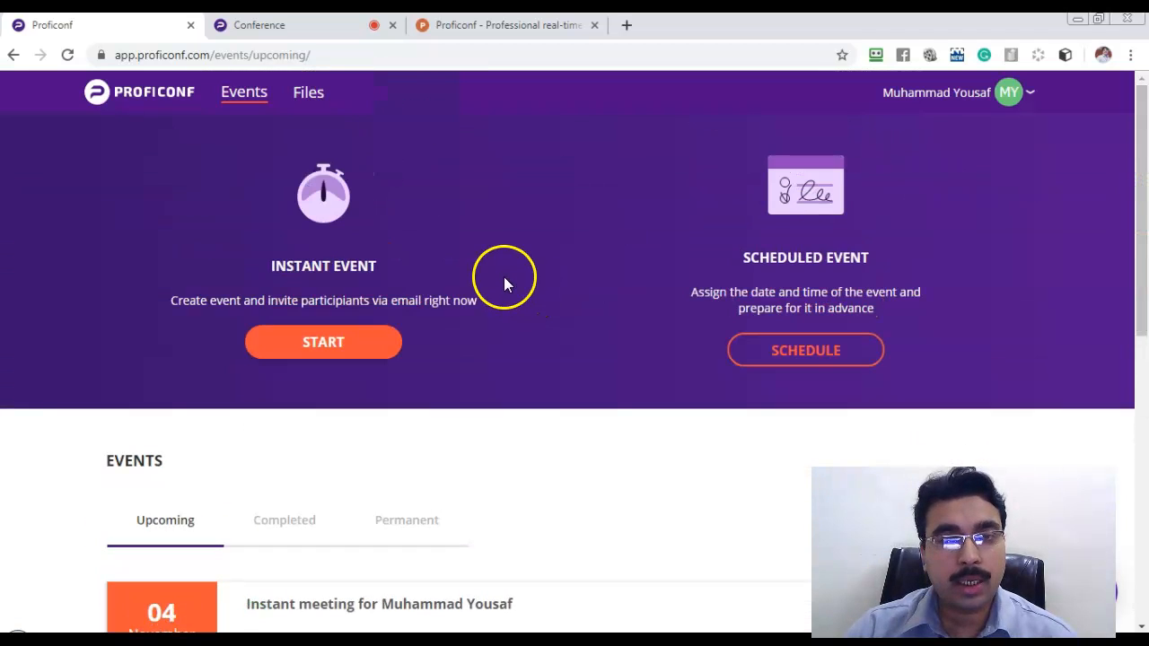